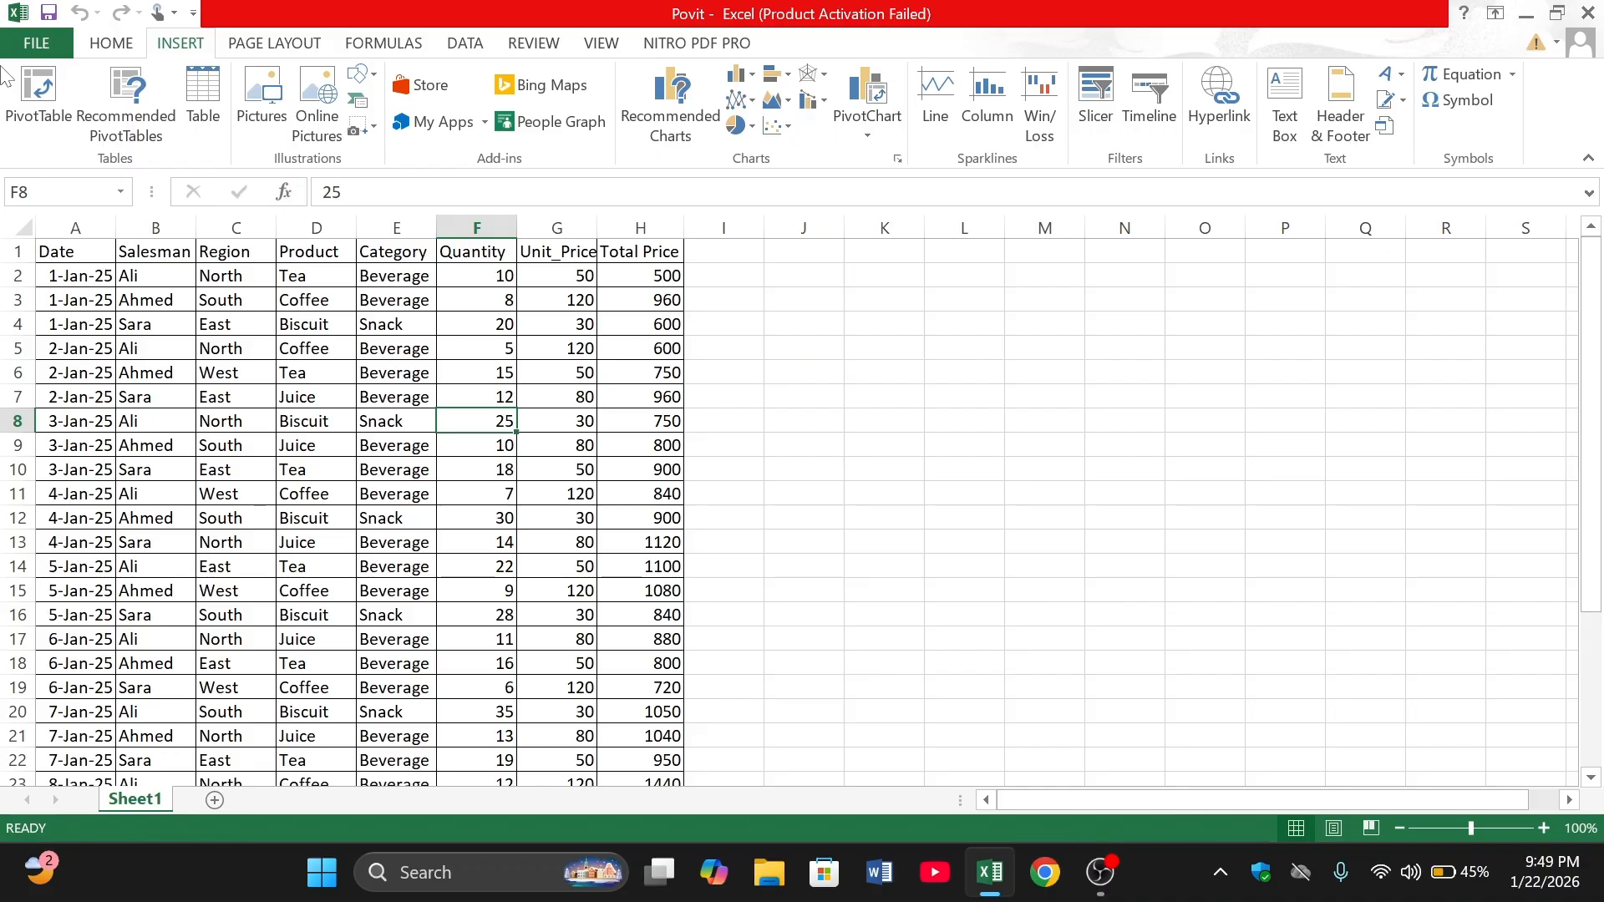
- Create a PivotTable on a new worksheet from the whole sales data range A1:H31 of Sheet1
left_click(263, 451)
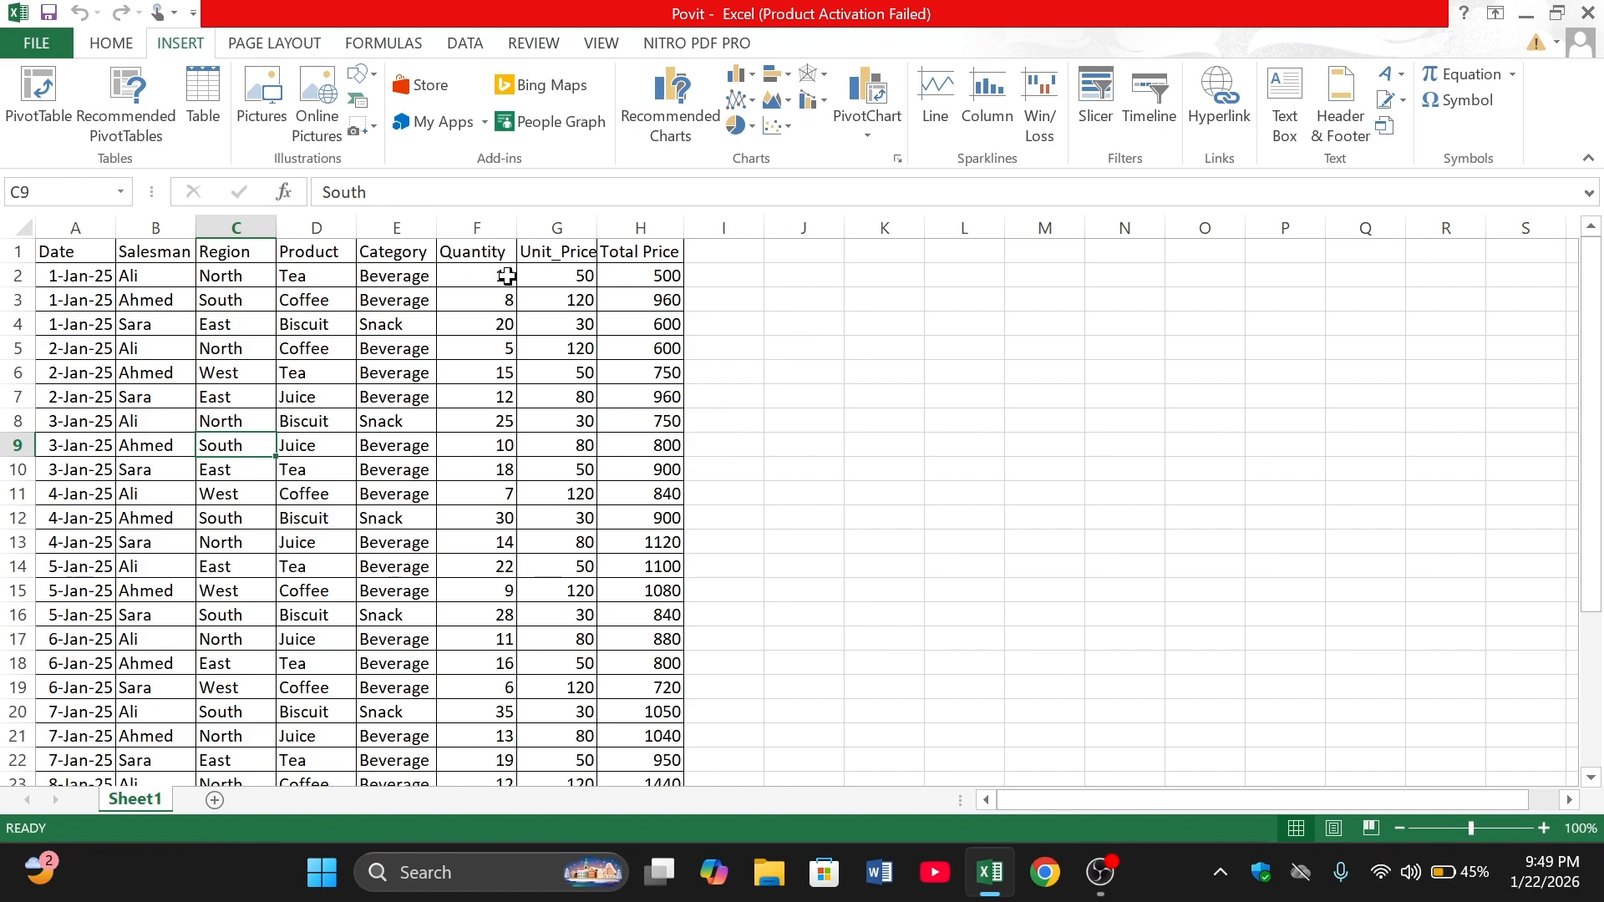
left_click(625, 251)
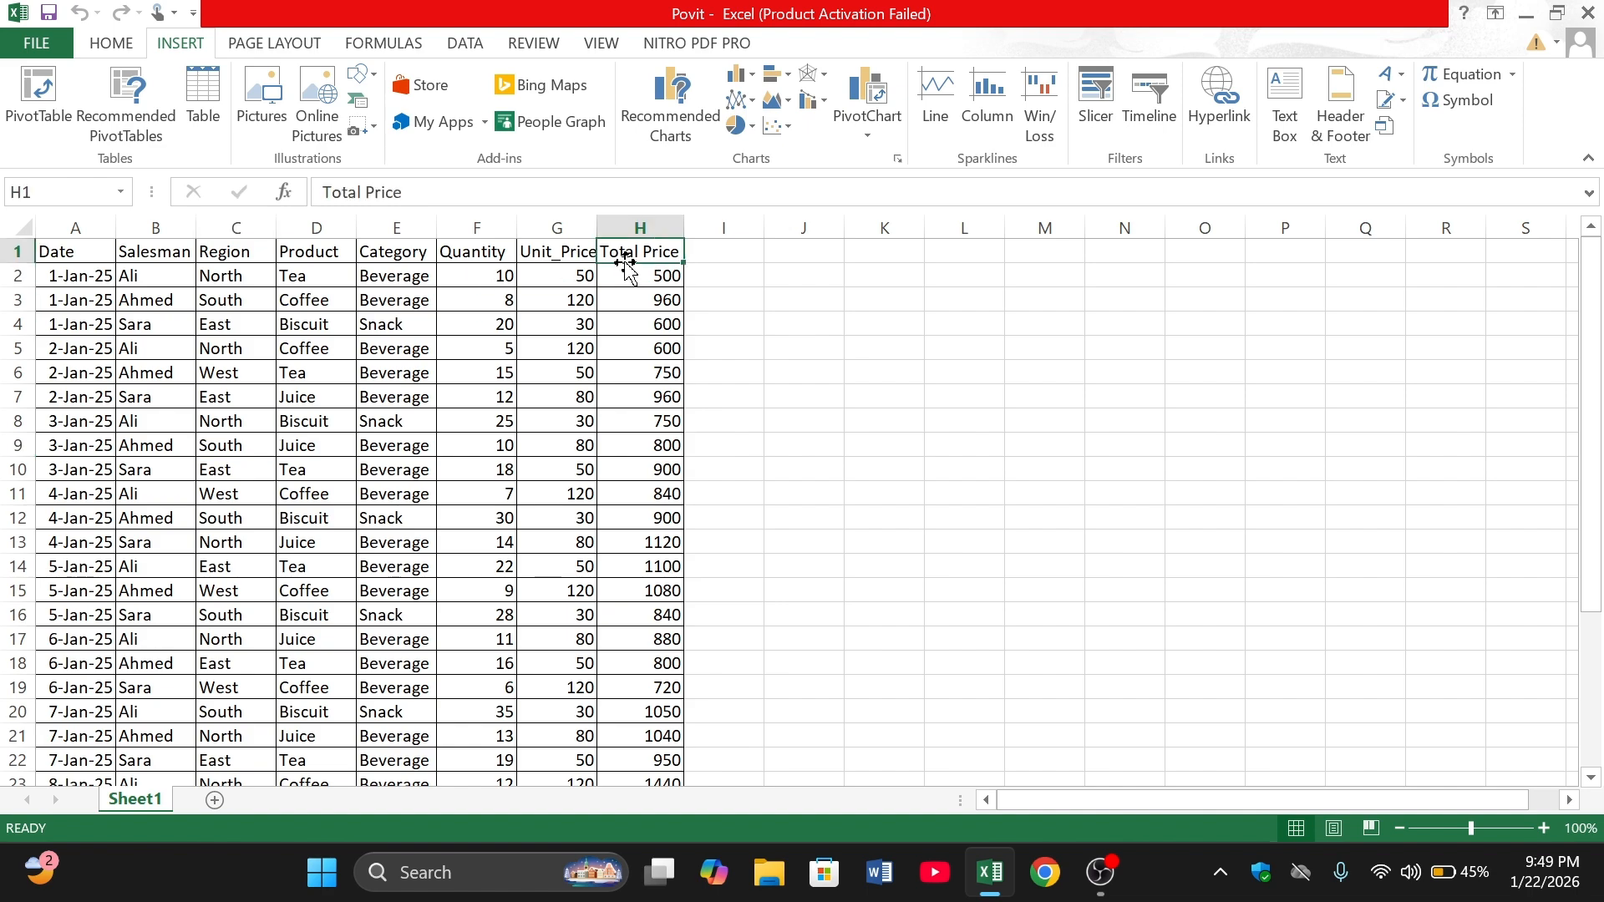
left_click(260, 348)
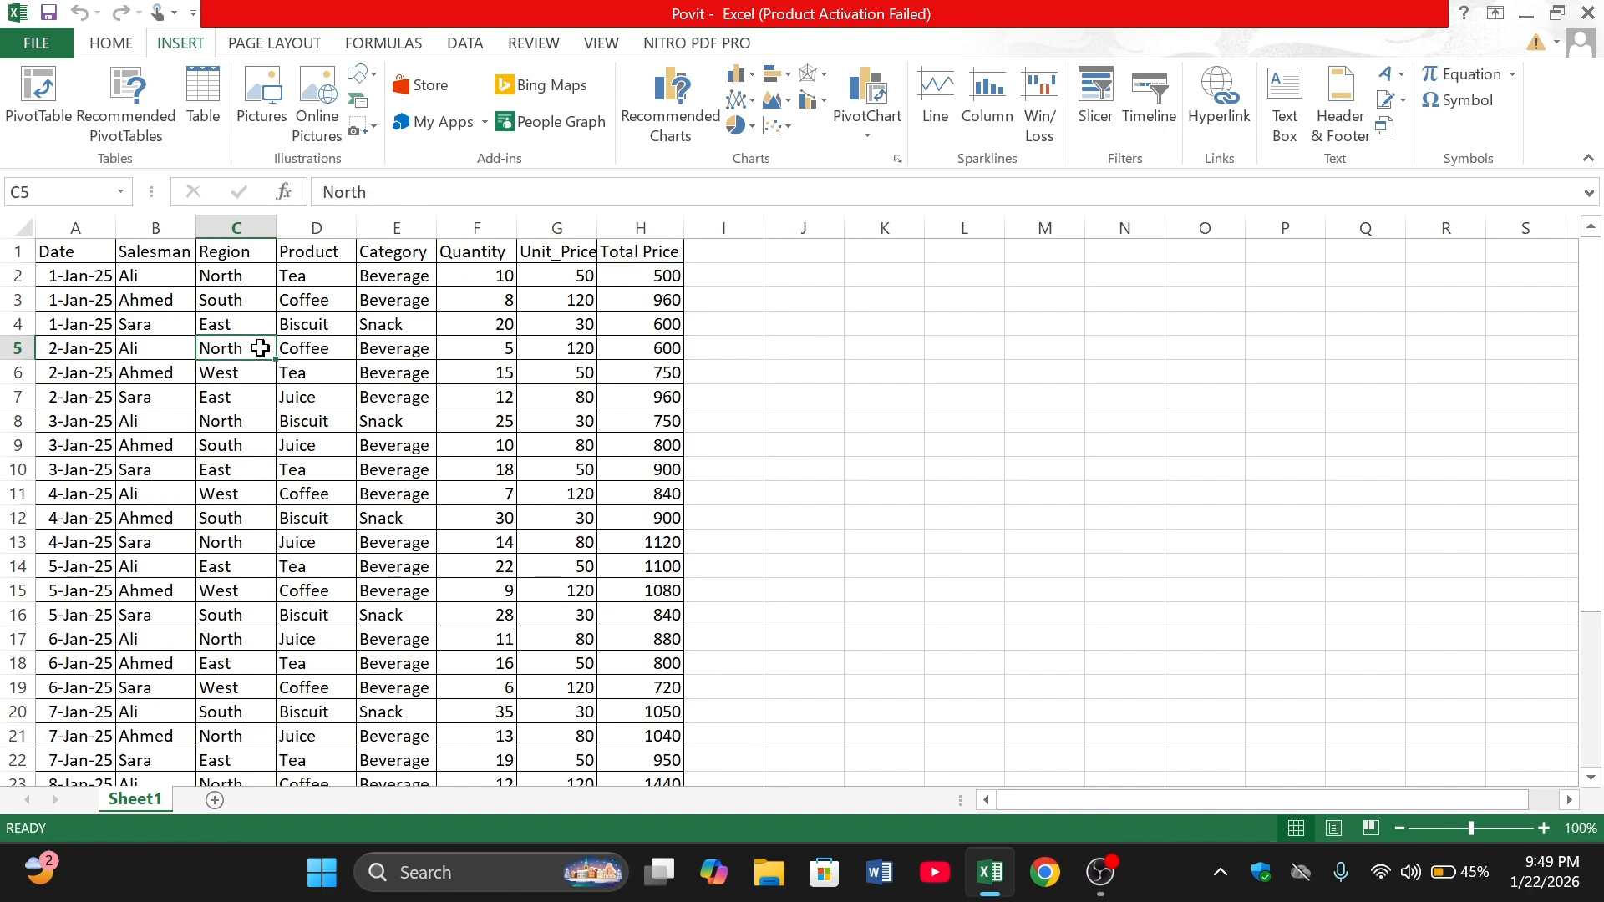
key("ctrl+a")
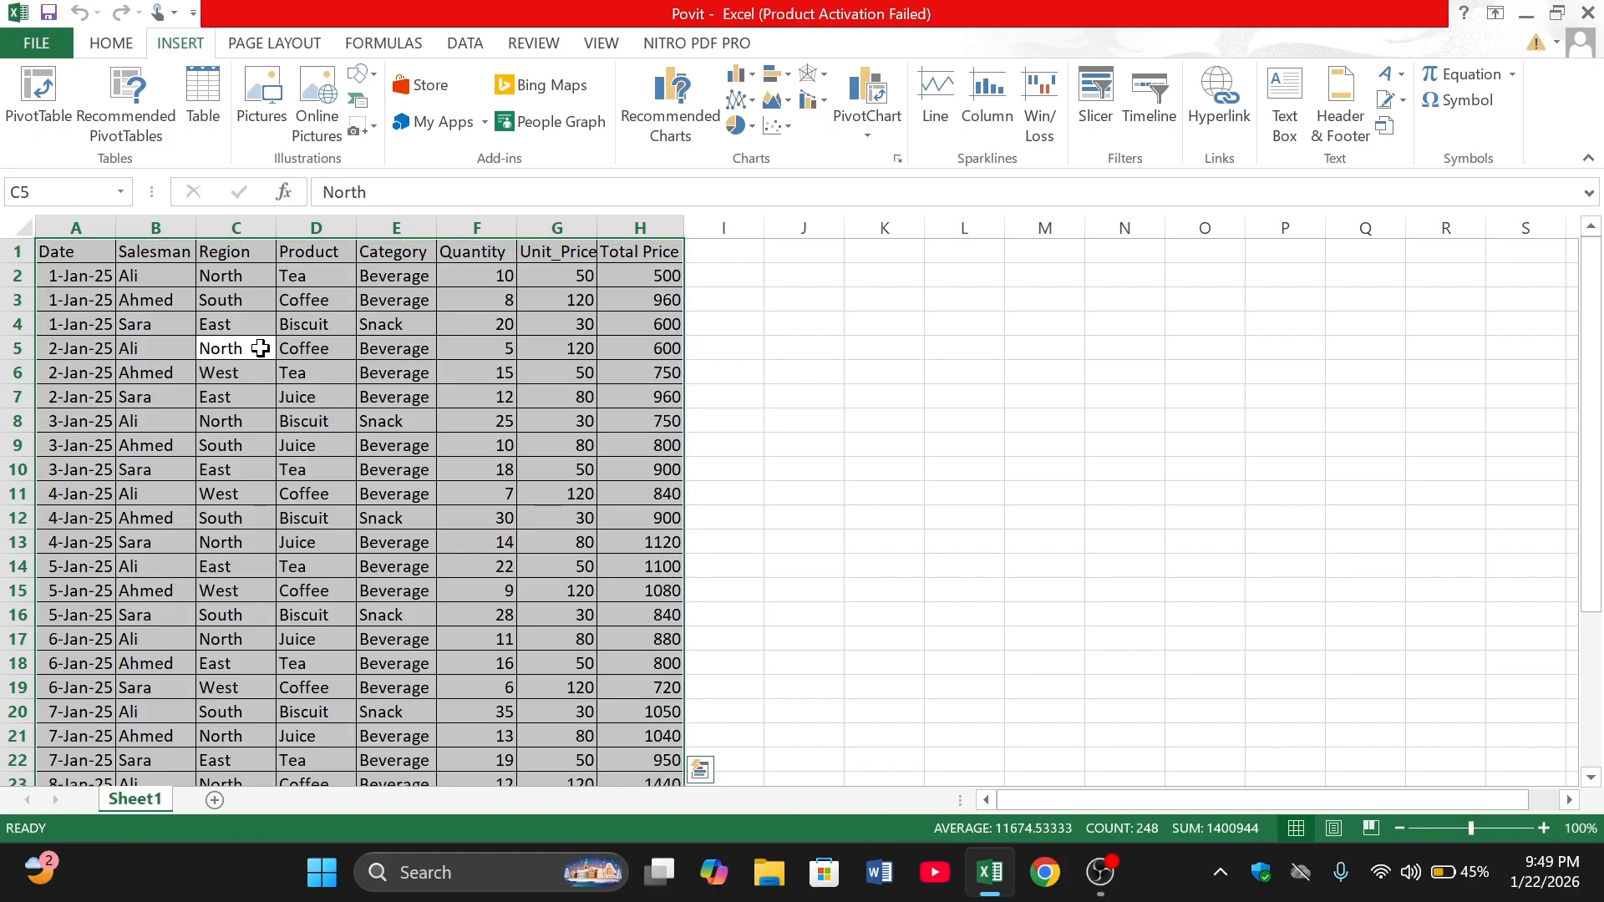
left_click(37, 91)
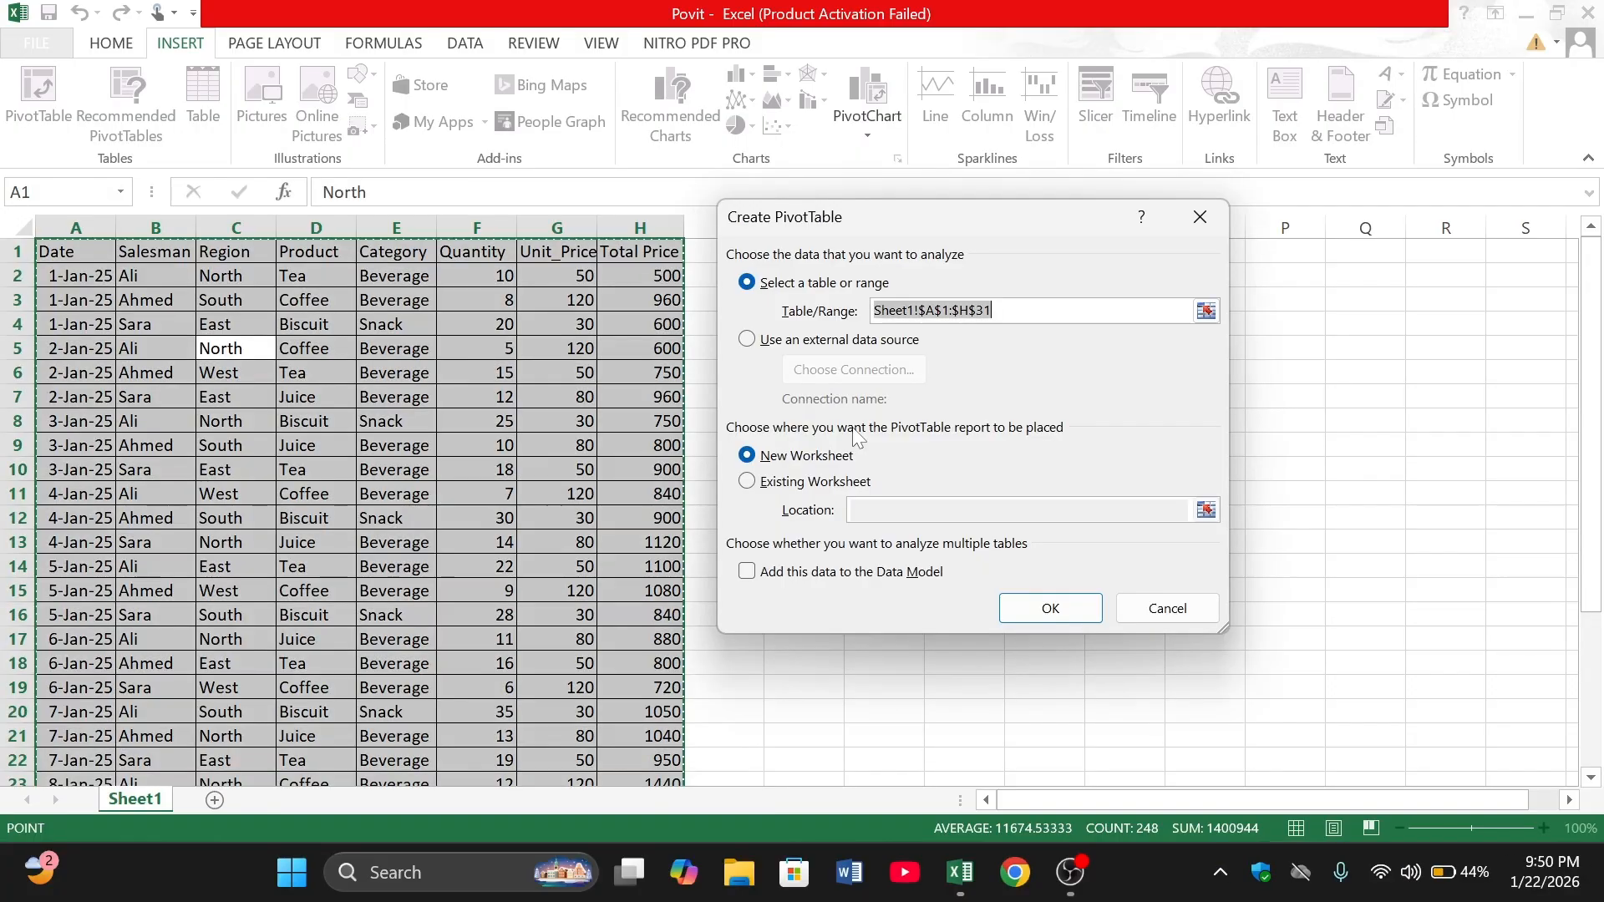
left_click(1071, 608)
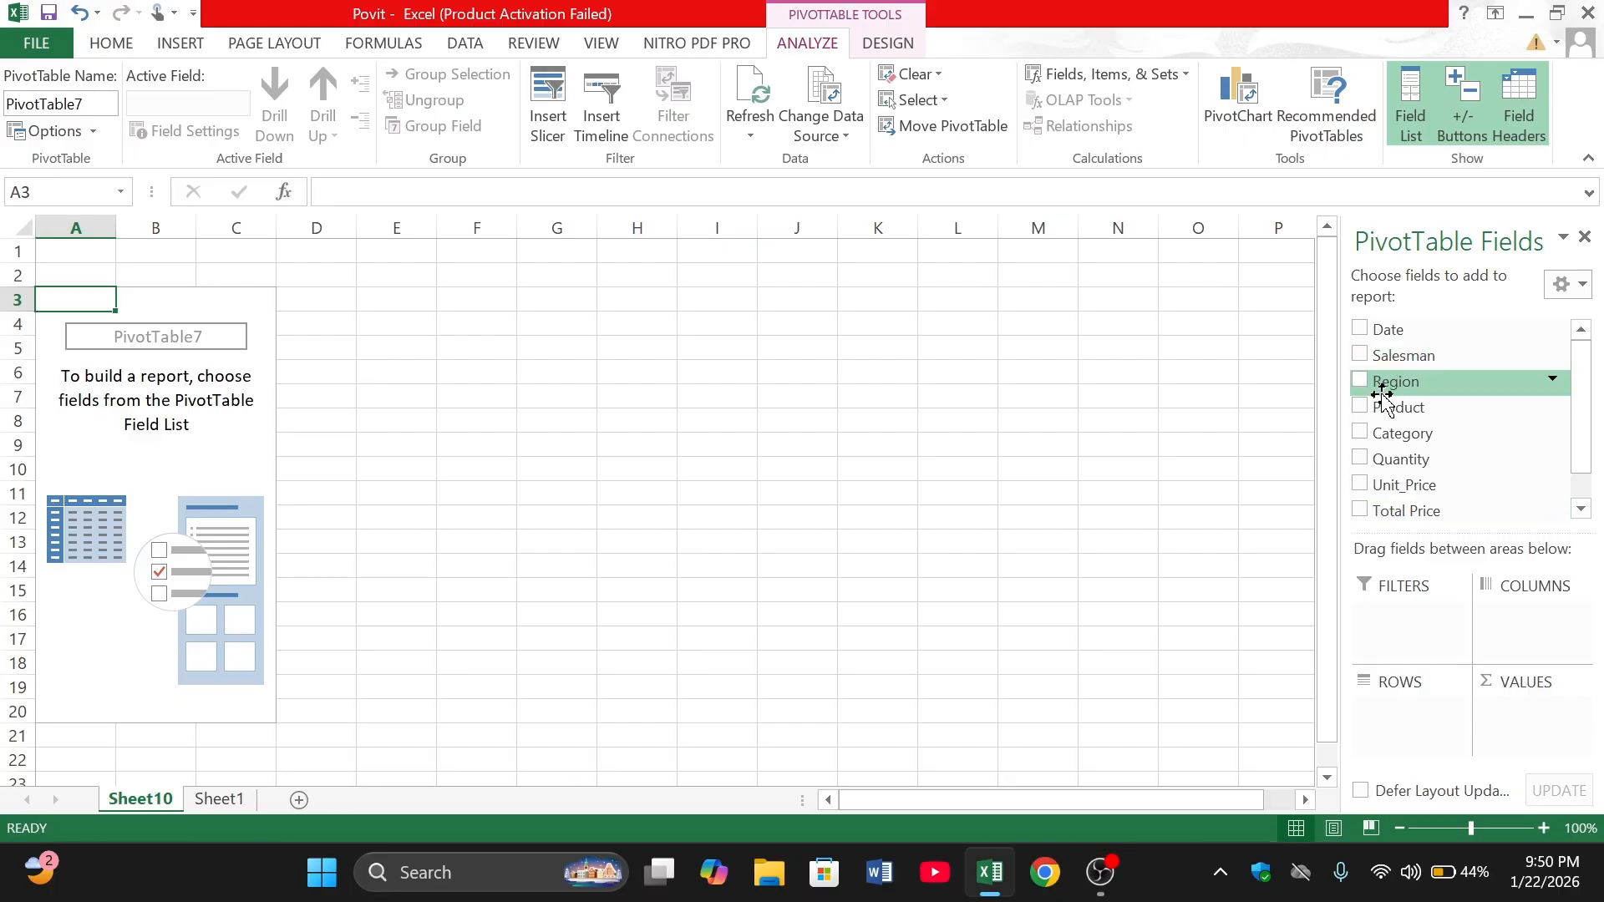
- Lay out the PivotTable with Region as filter, Product as rows, and Quantity, Unit_Price and Total Price as summed values
left_click_drag(1382, 396, 1374, 618)
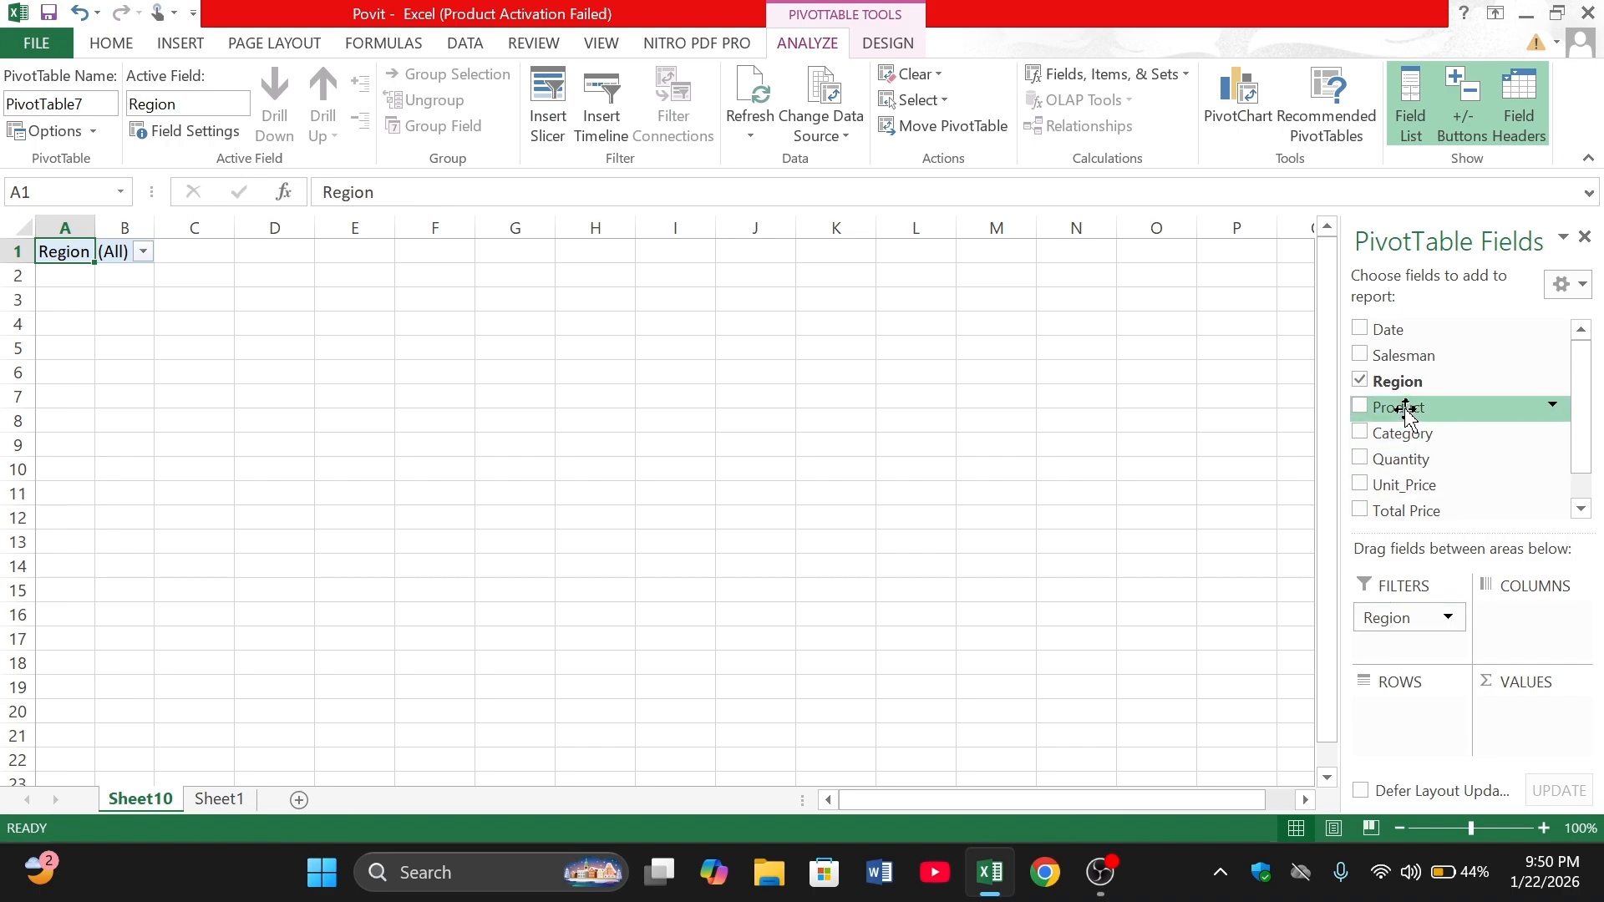
left_click_drag(1405, 407, 1420, 717)
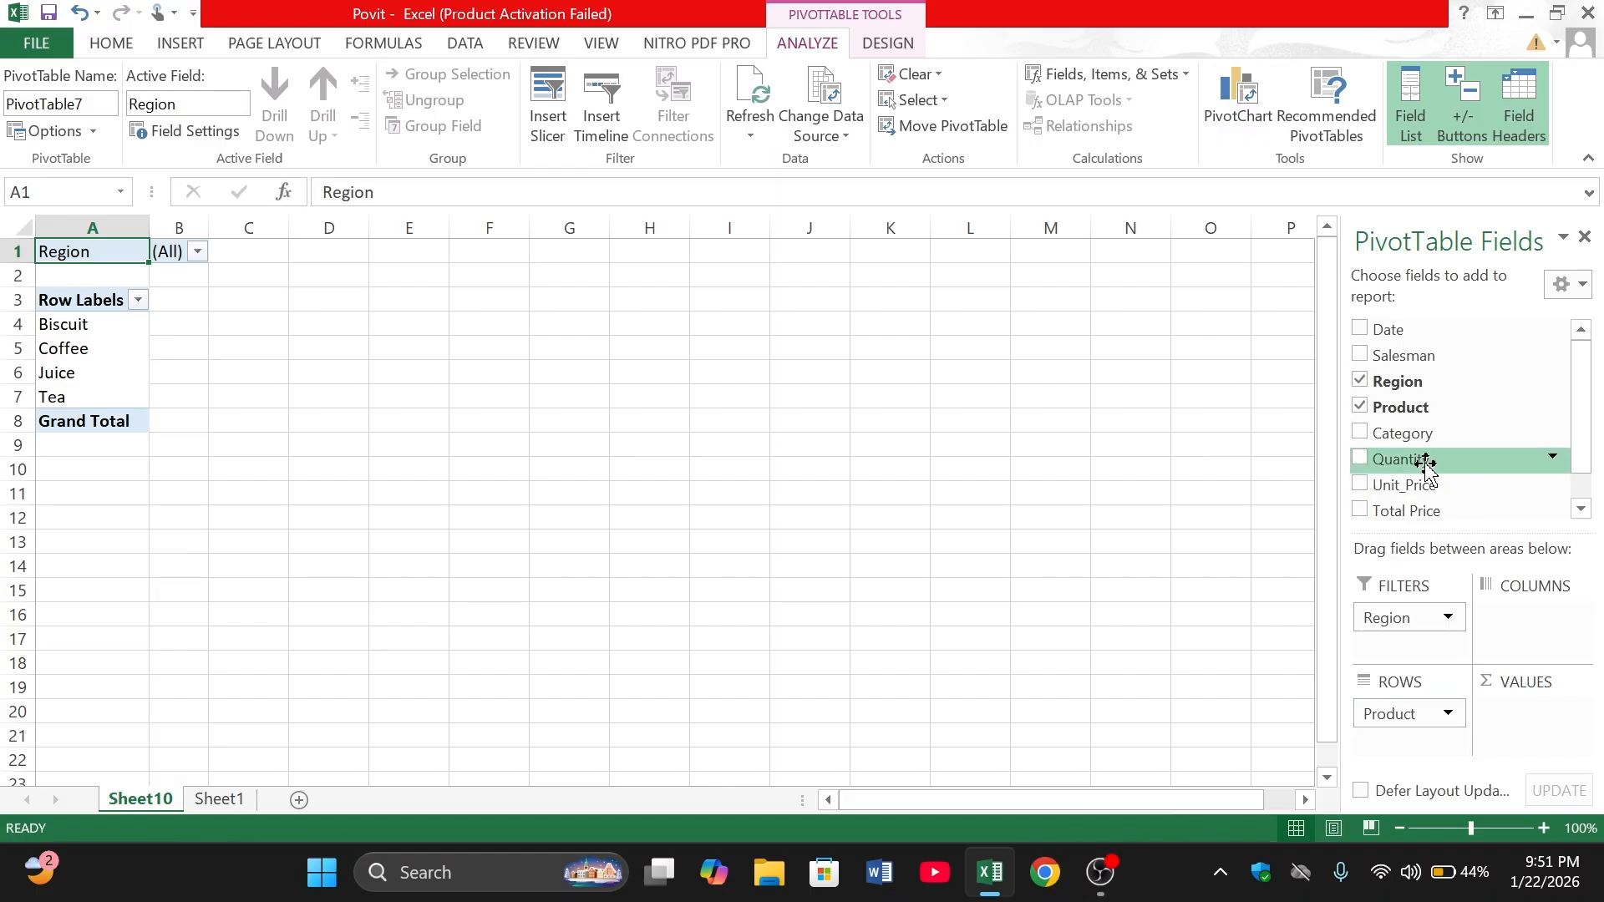
left_click_drag(1427, 468, 1539, 710)
left_click_drag(1391, 485, 1530, 732)
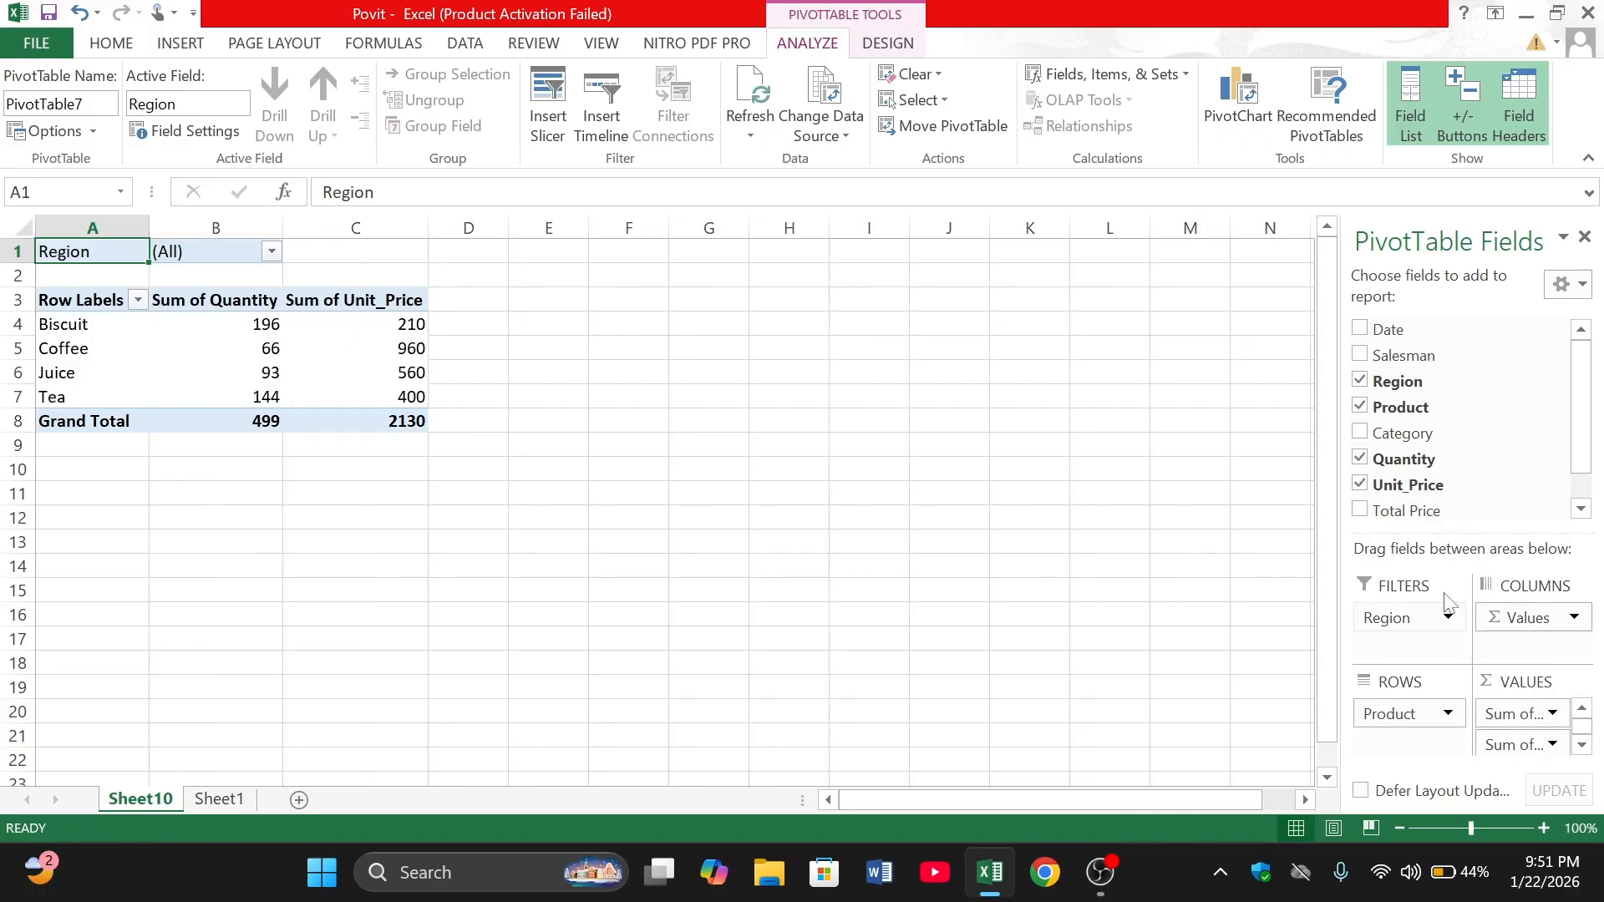
left_click_drag(1400, 503, 1541, 756)
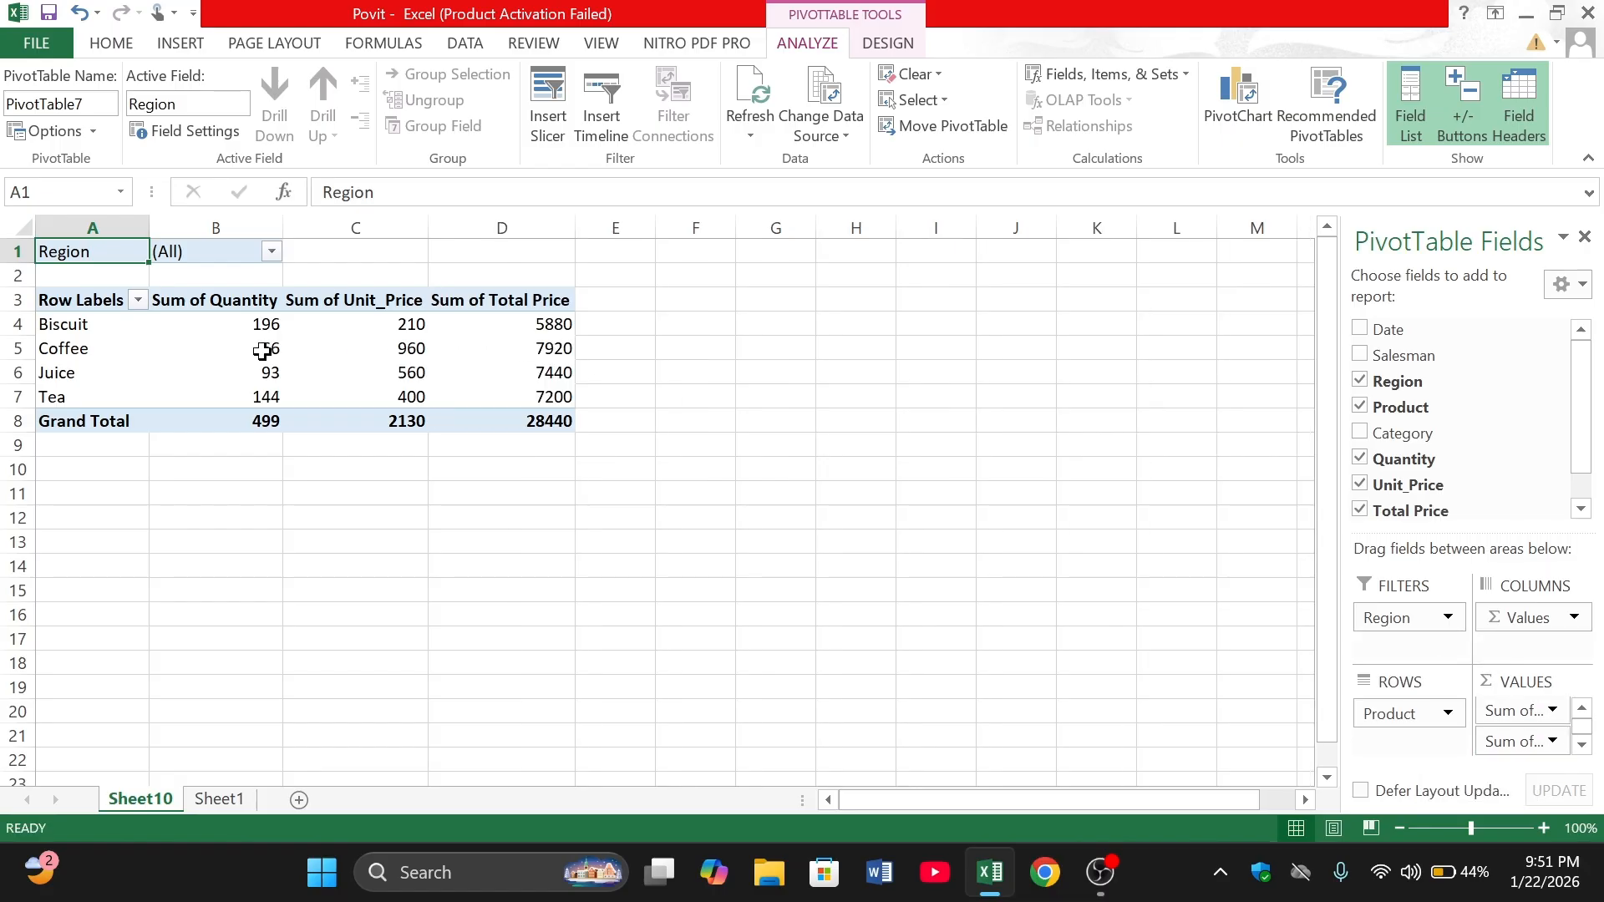
- Examine the choices offered by the Region filter and the Row Labels filter of the PivotTable
left_click(107, 328)
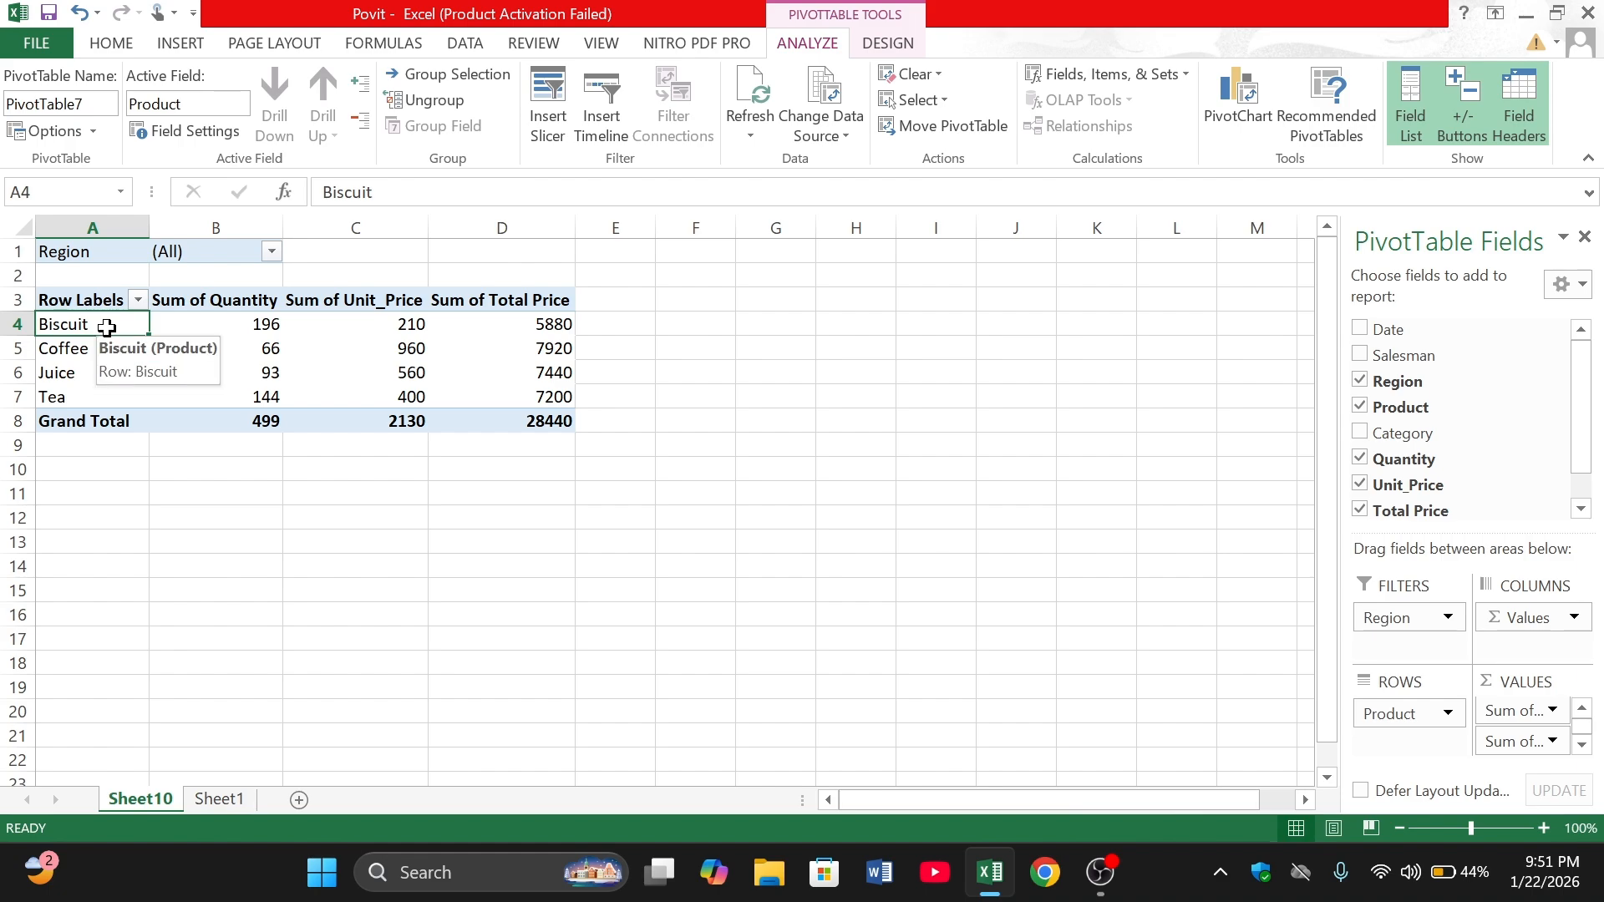
left_click(272, 252)
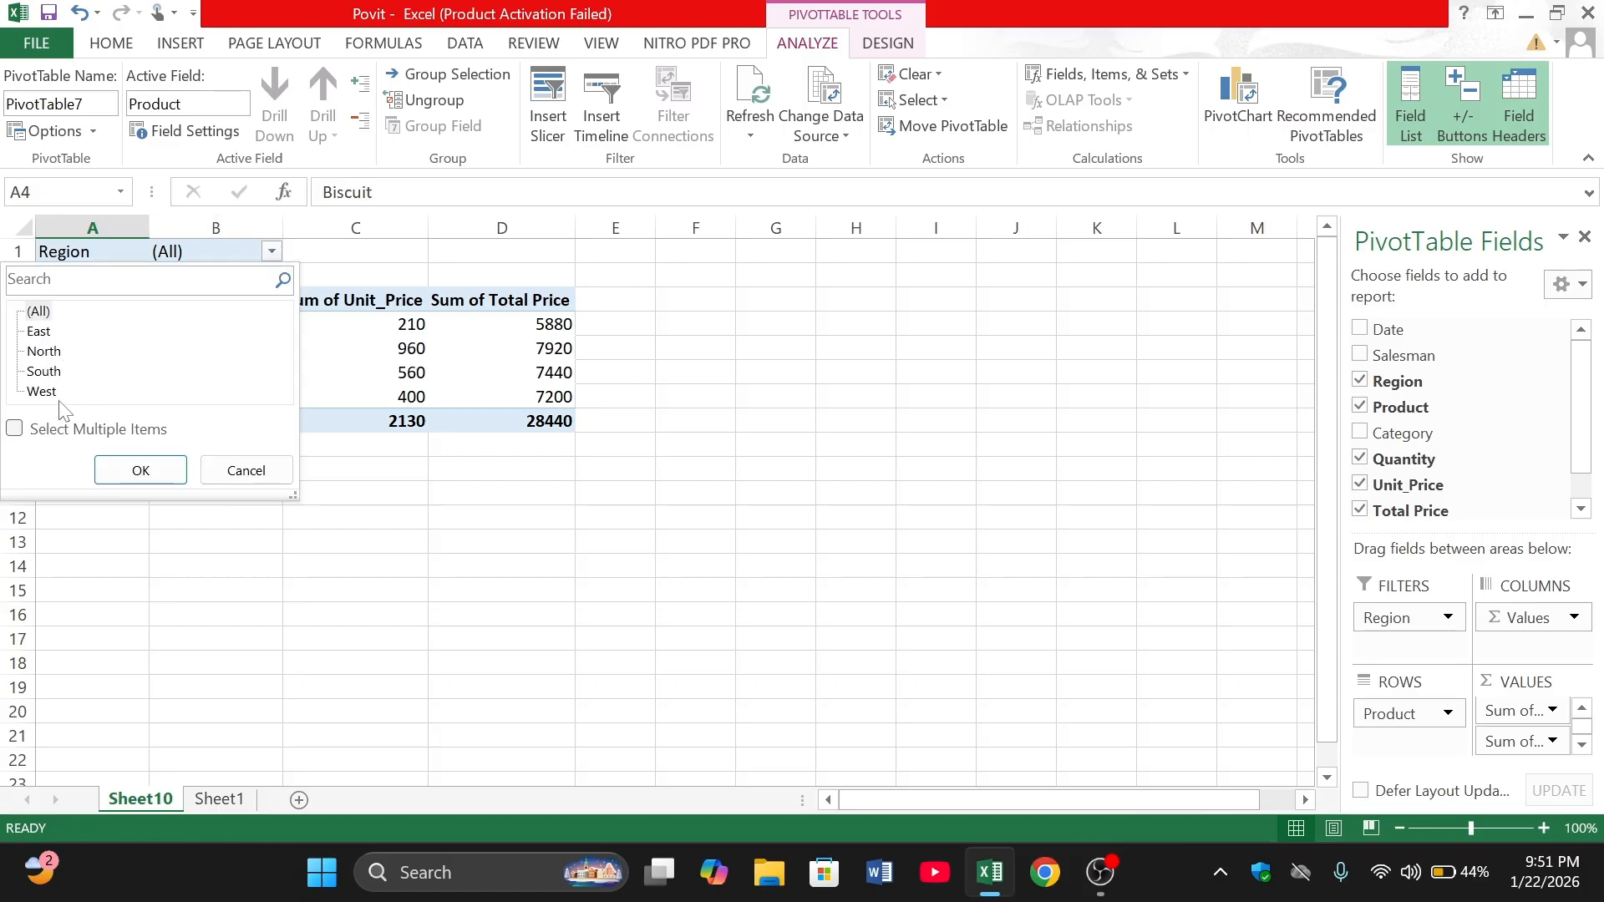
left_click(404, 493)
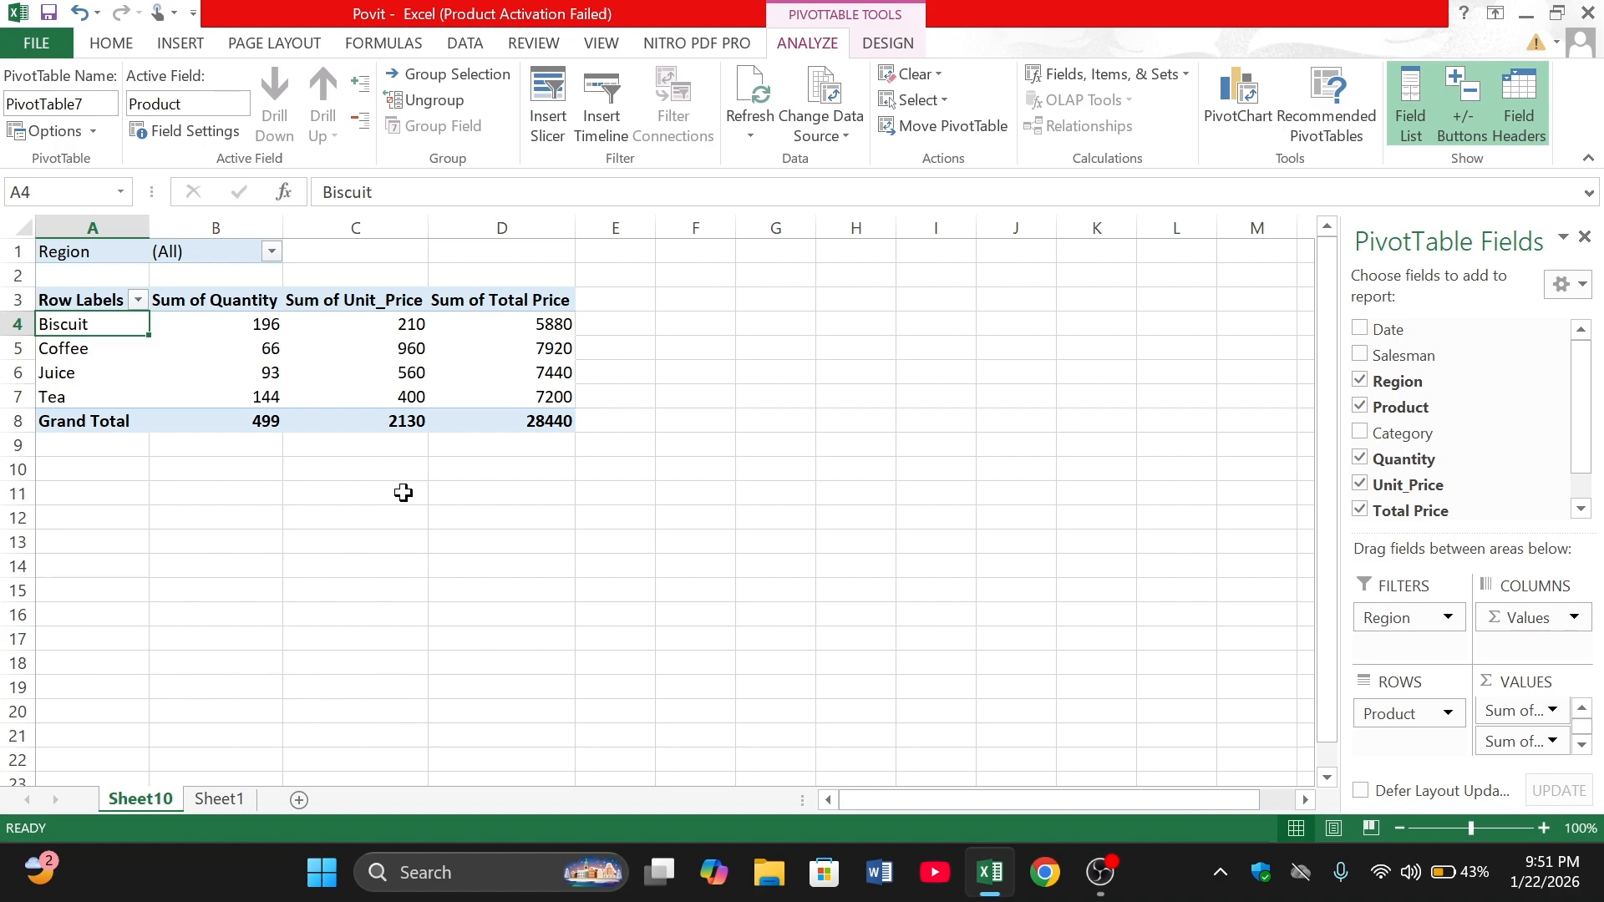
left_click(138, 299)
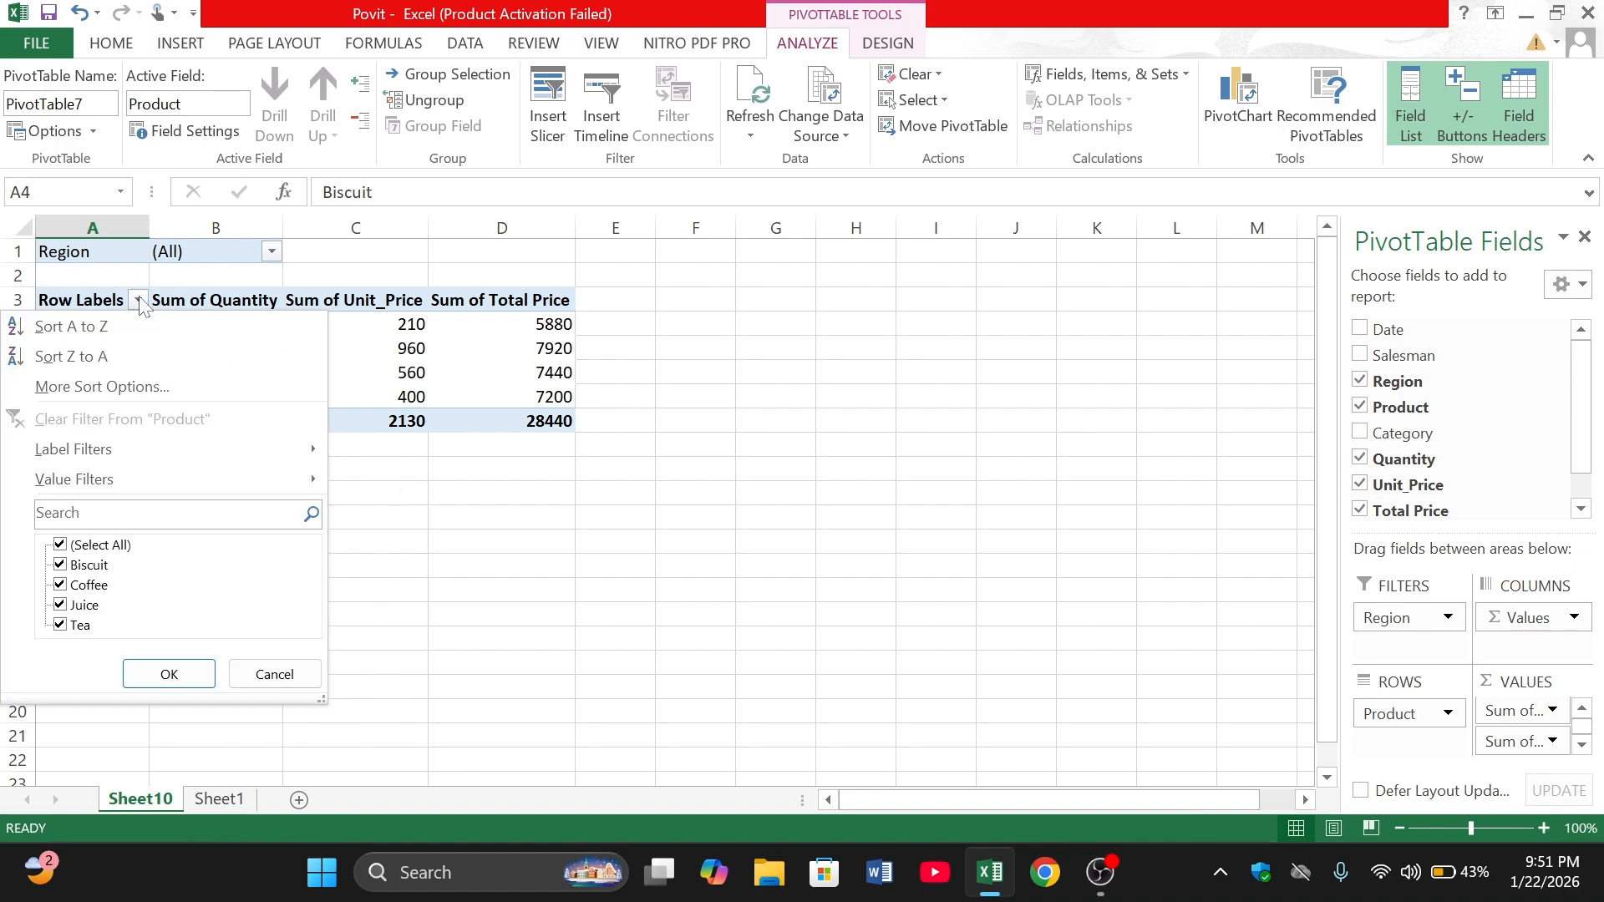
left_click(139, 301)
left_click(273, 252)
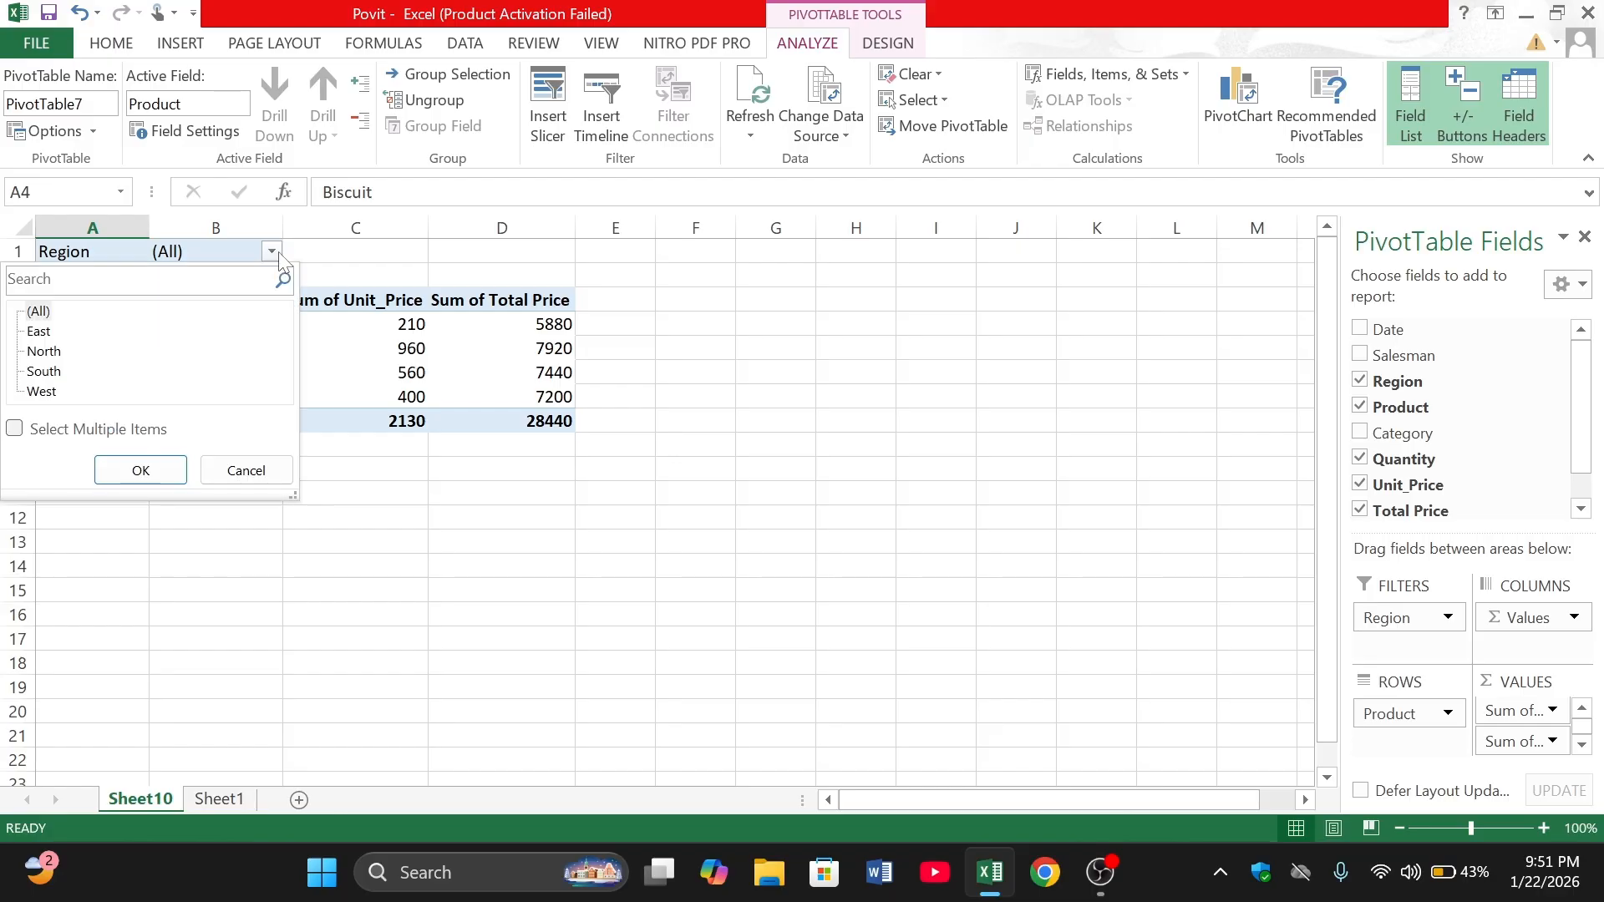
left_click(275, 253)
mouse_move(220, 378)
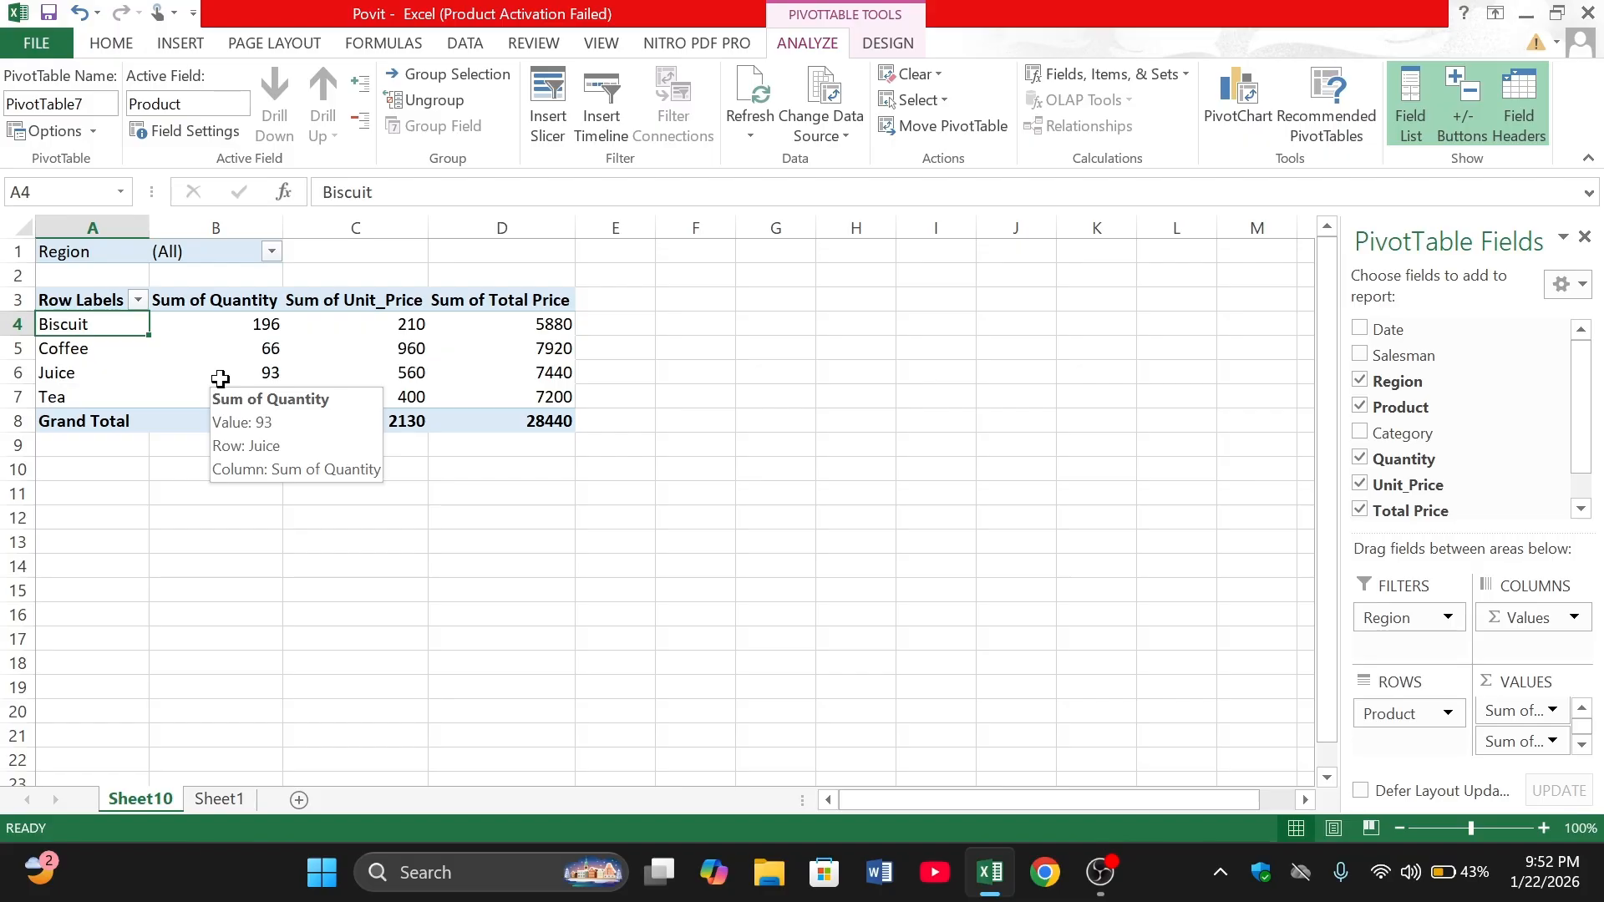
left_click(220, 378)
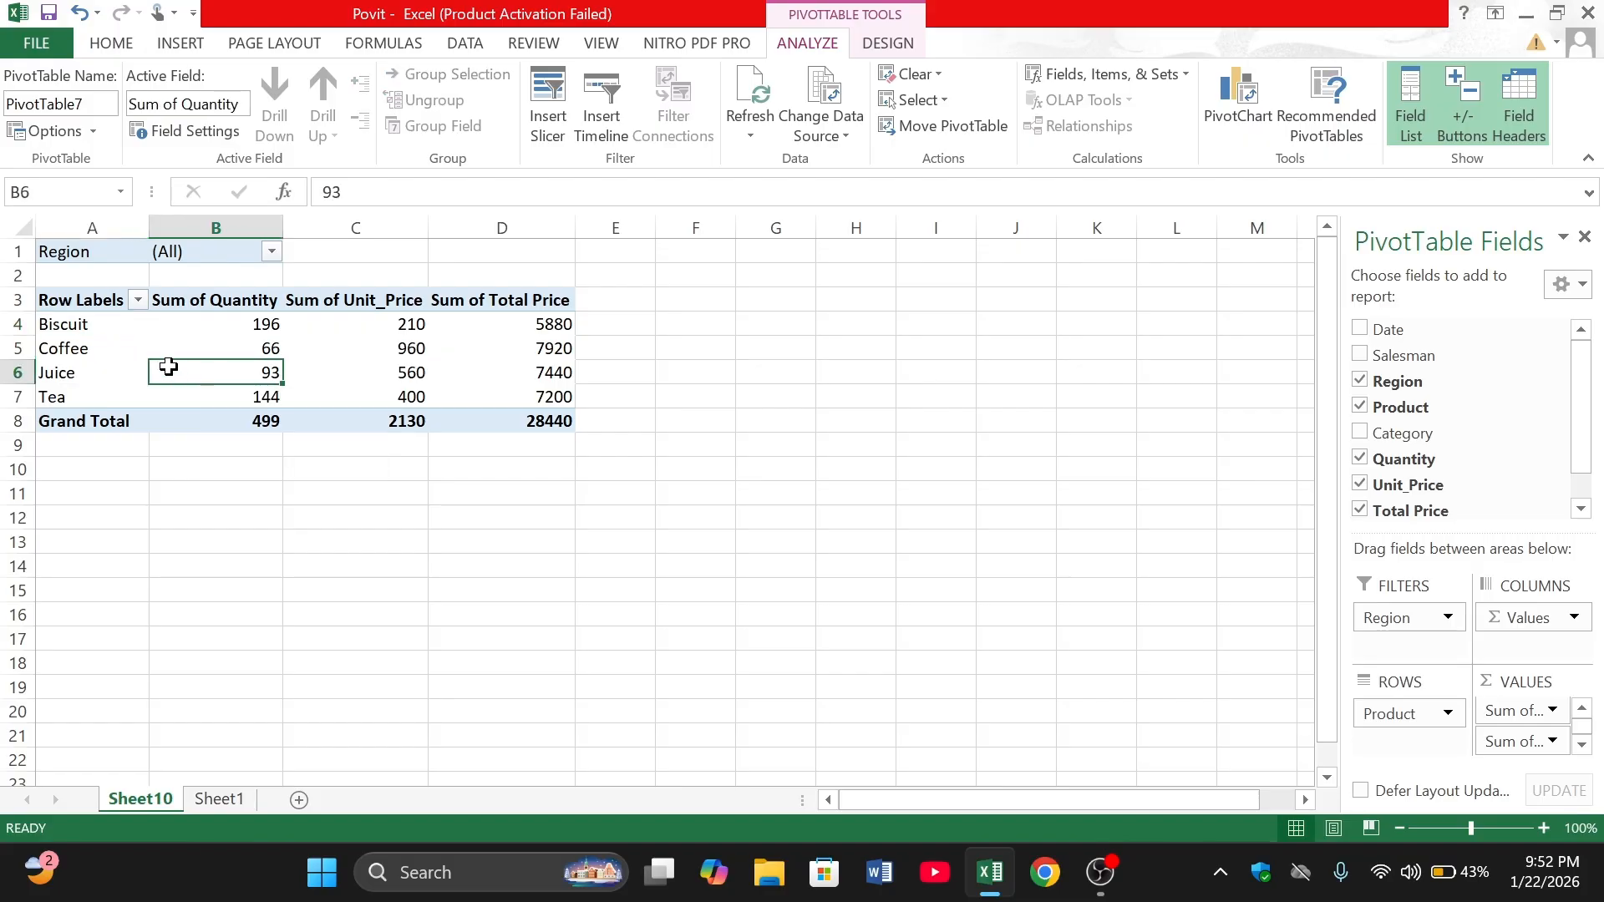
- Filter the PivotTable's Region field to East
left_click(273, 252)
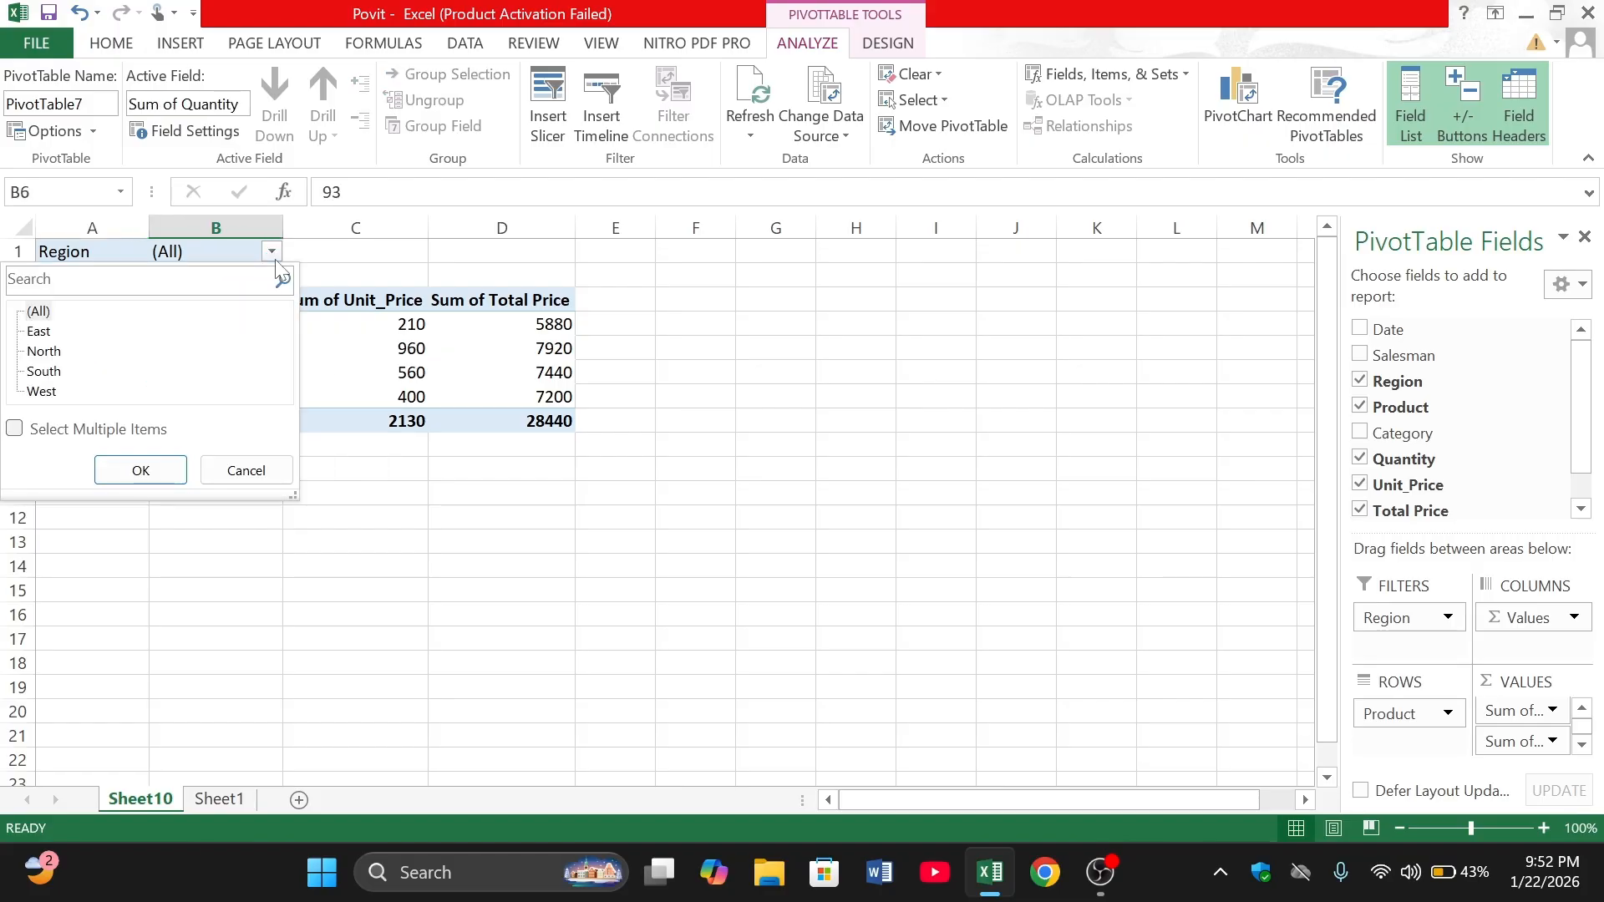
left_click(39, 332)
left_click(129, 473)
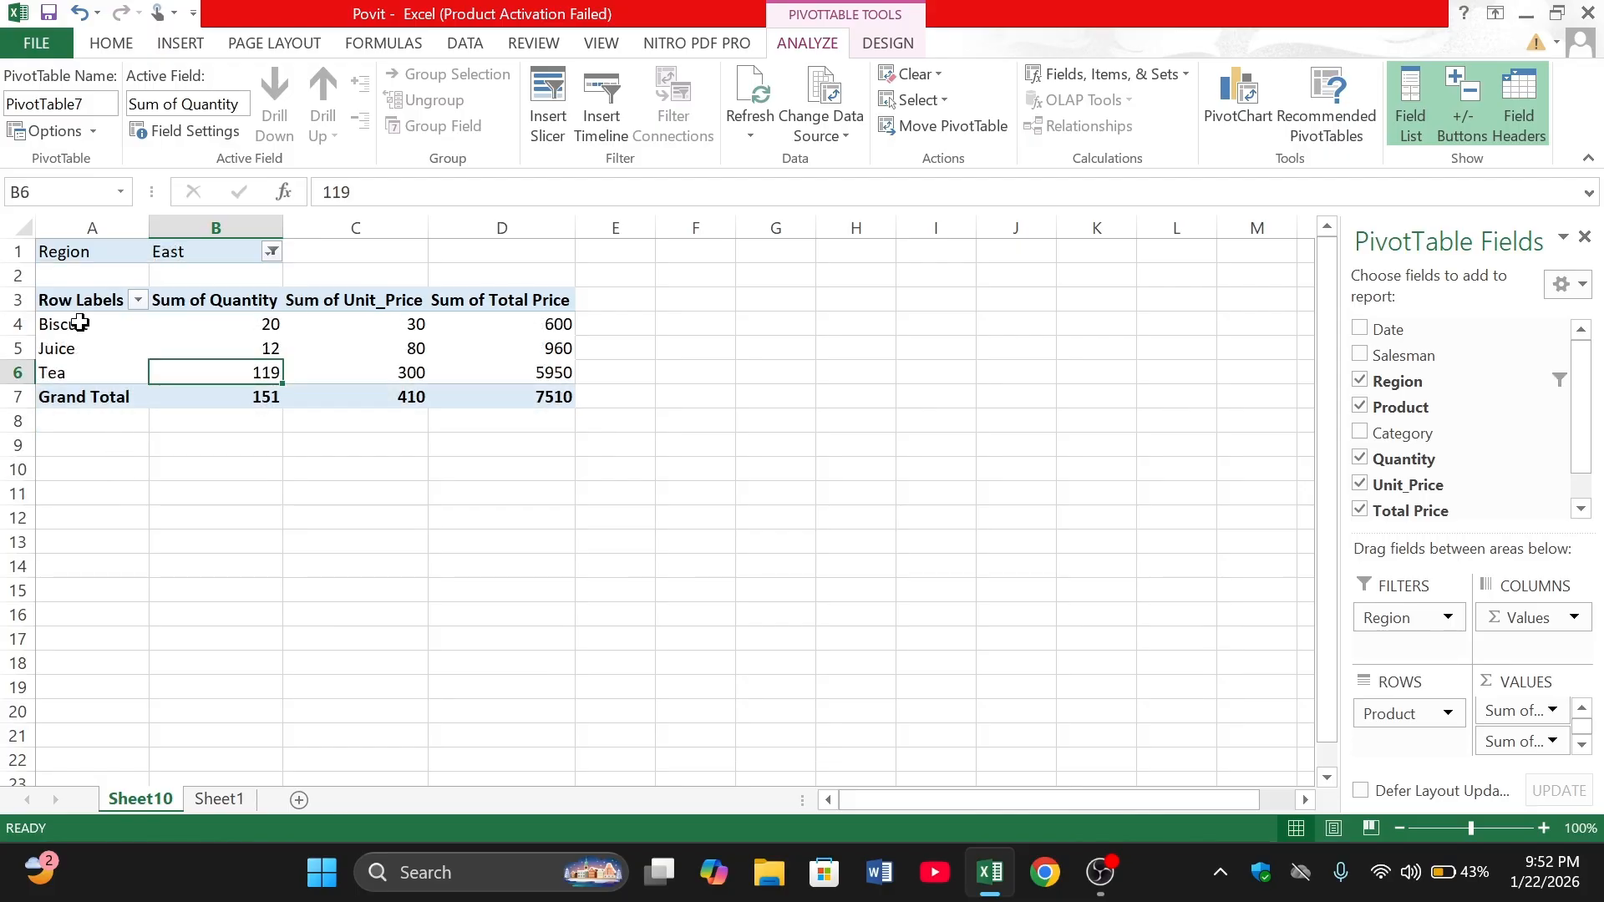
- Examine the East region's quantity, unit price and total price for each product, plus the grand total of Total Price
left_click(25, 321)
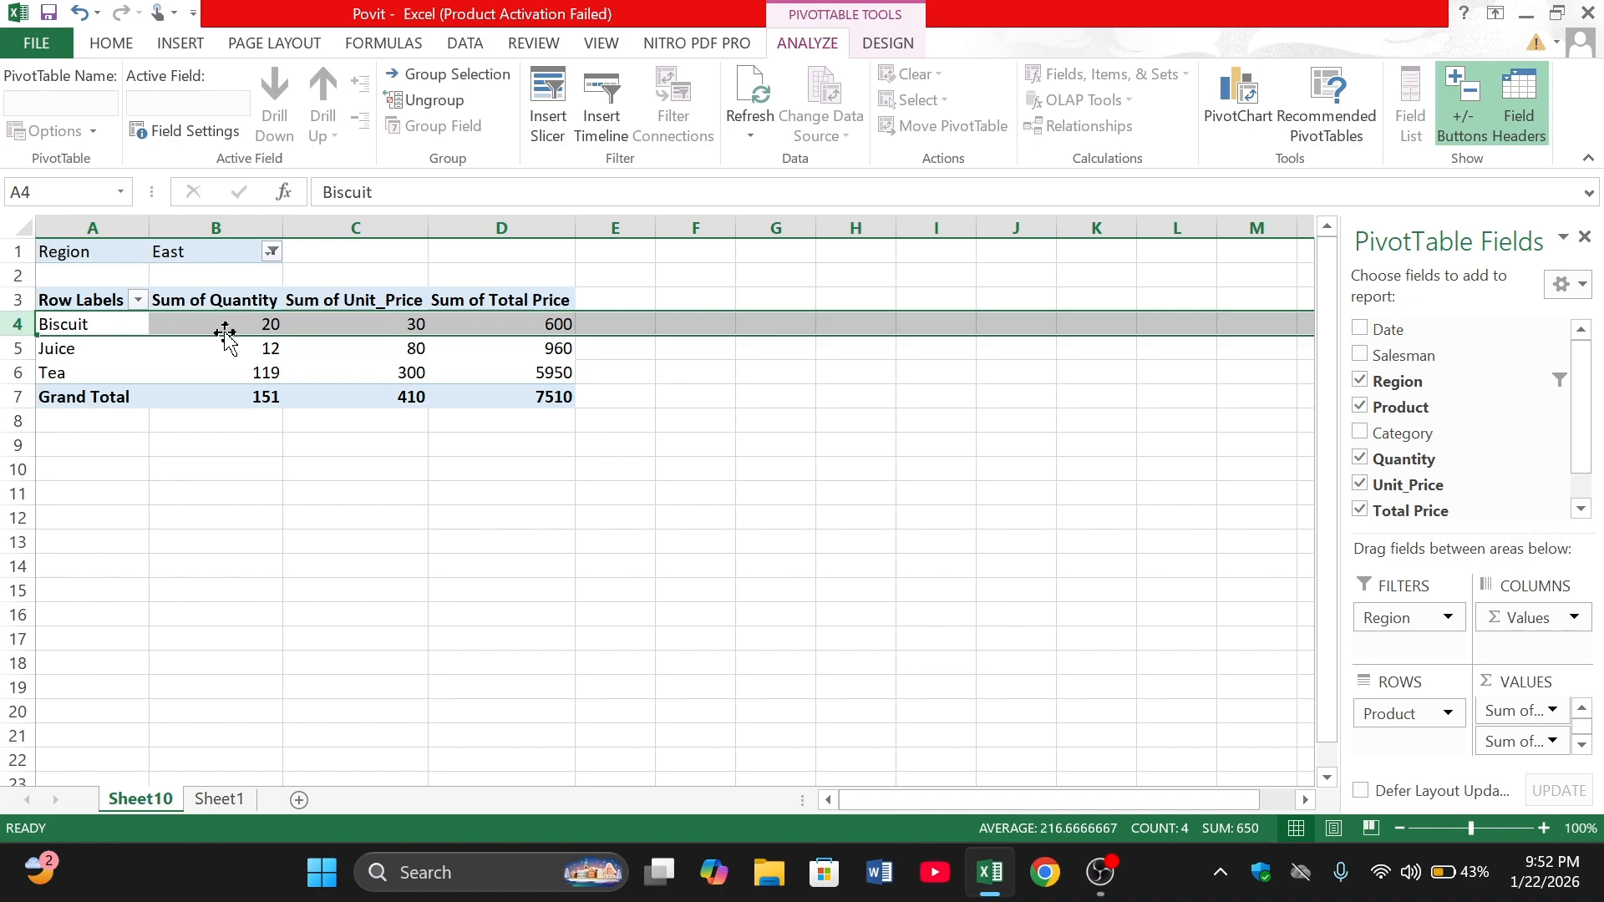
left_click(335, 321)
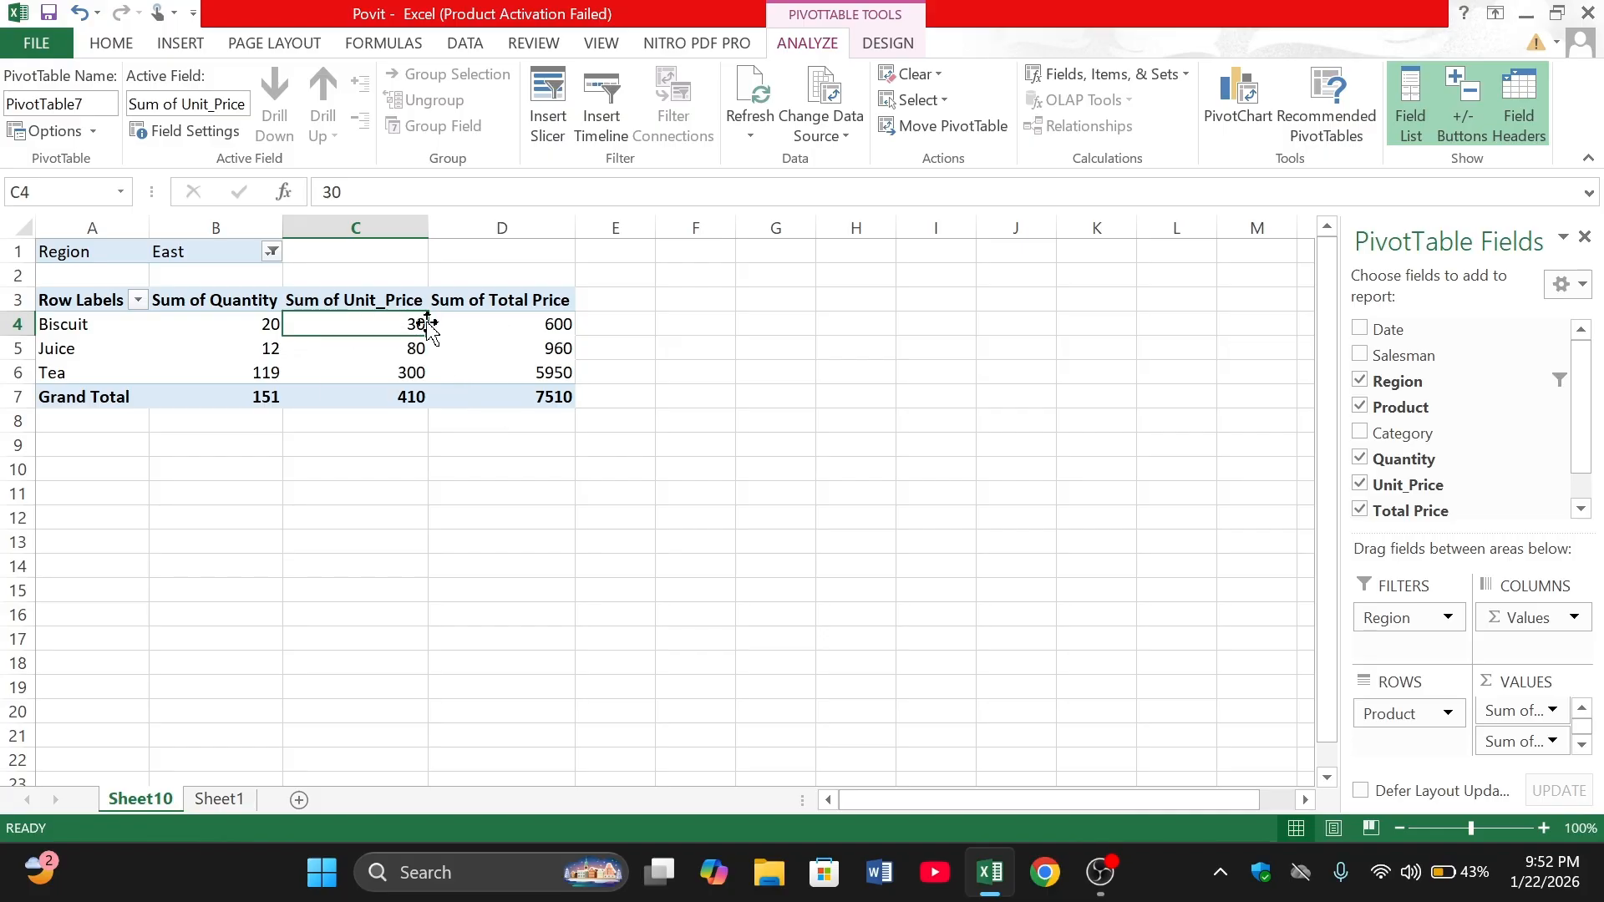
left_click(461, 330)
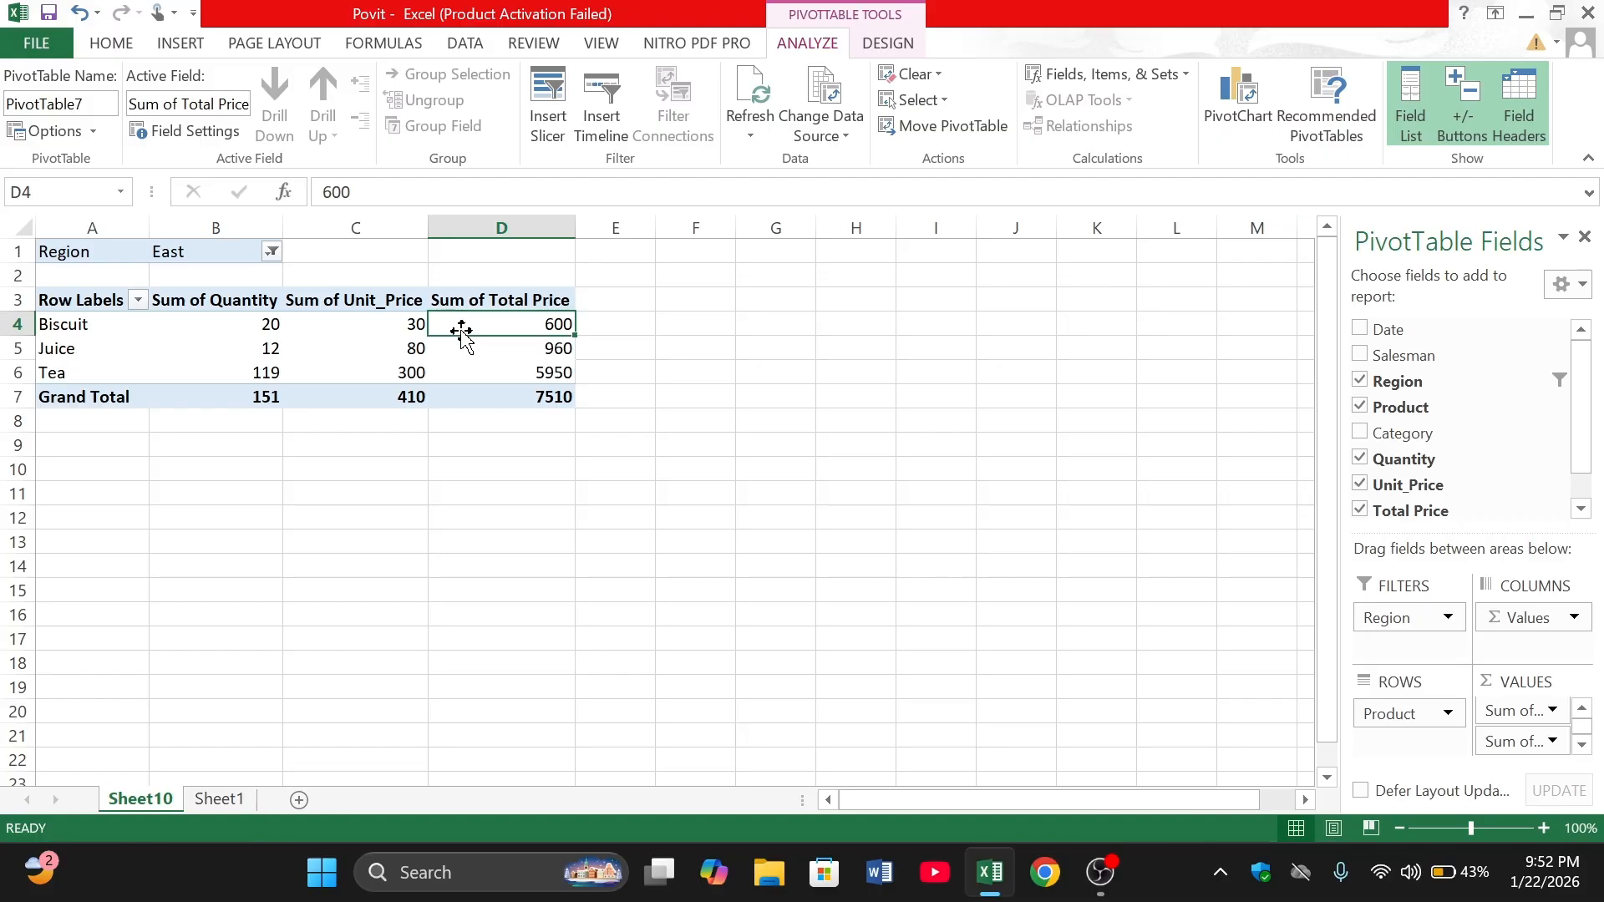
left_click(221, 349)
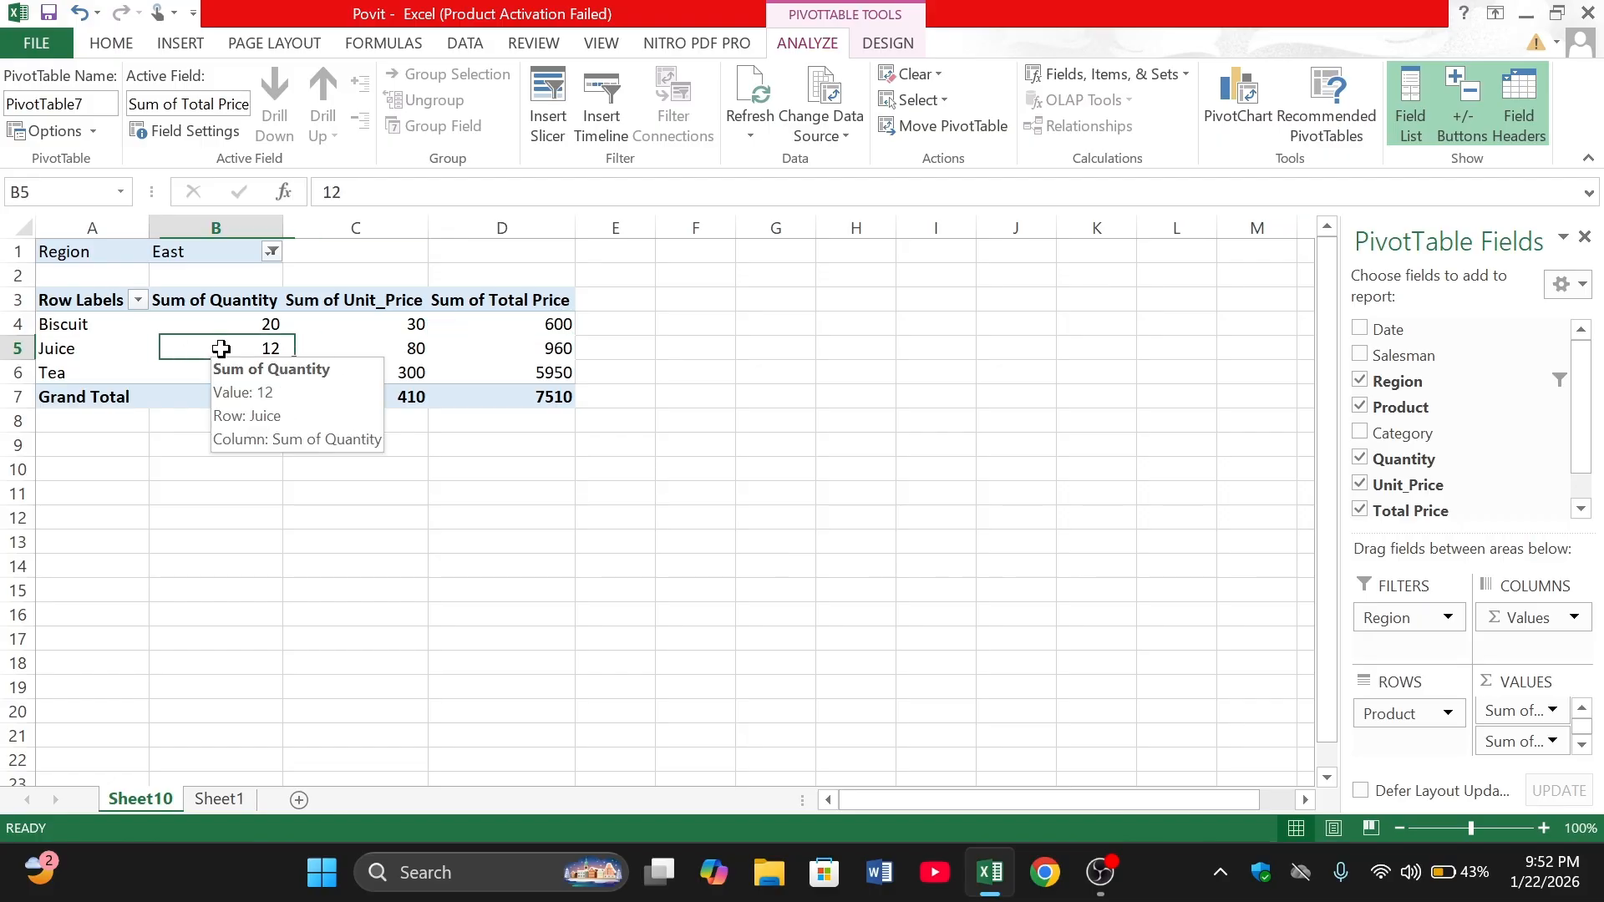
left_click(359, 341)
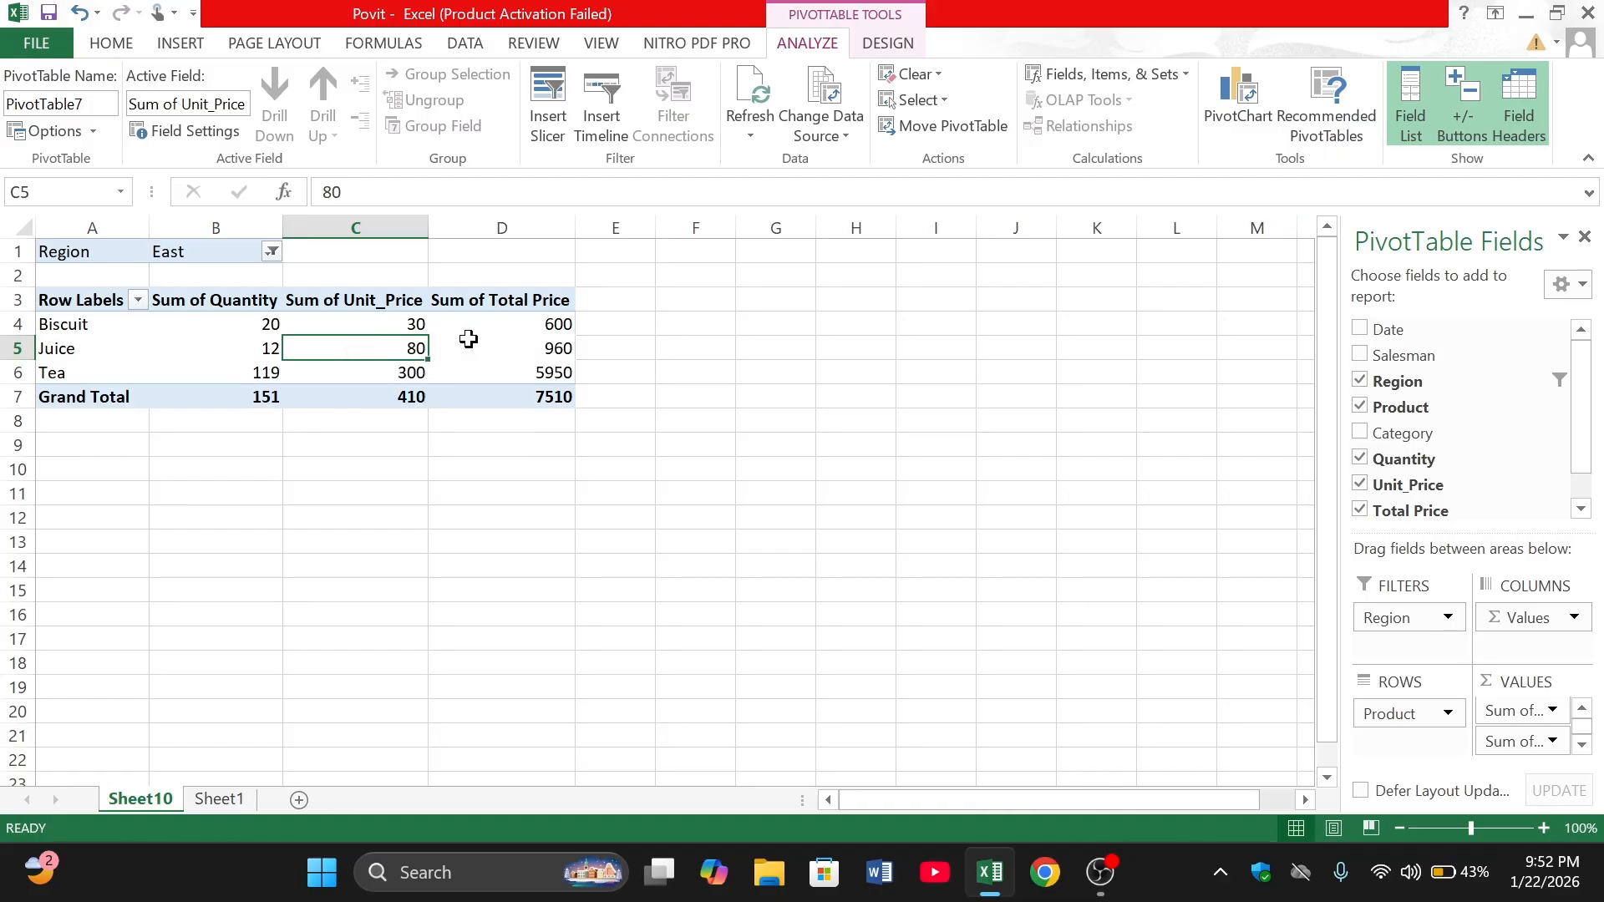
left_click(486, 349)
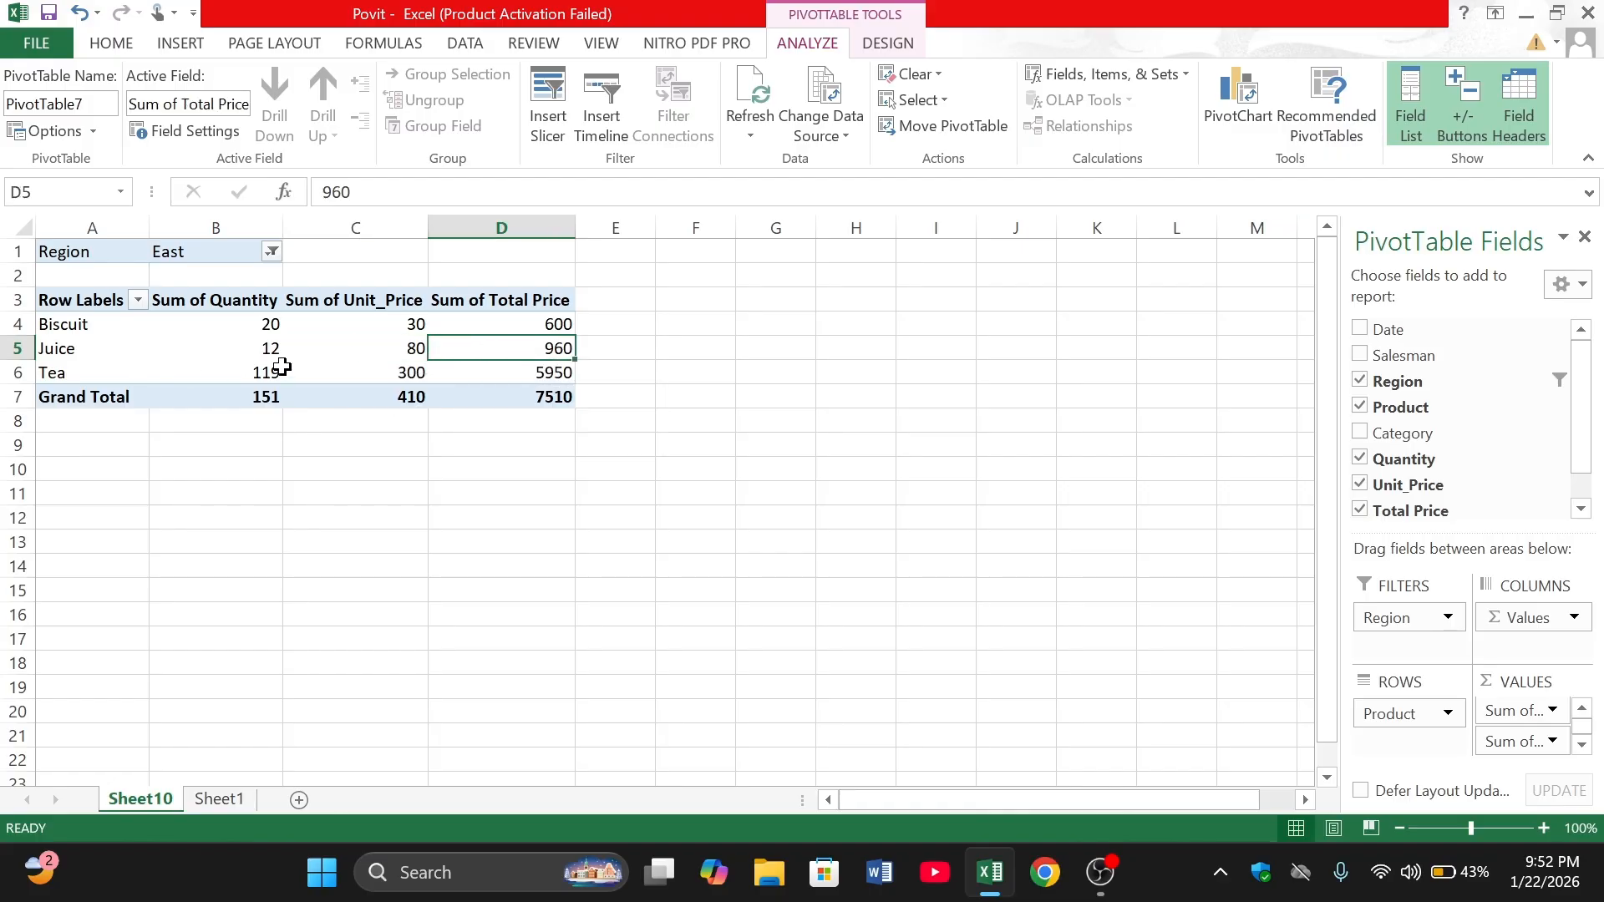
left_click(496, 370)
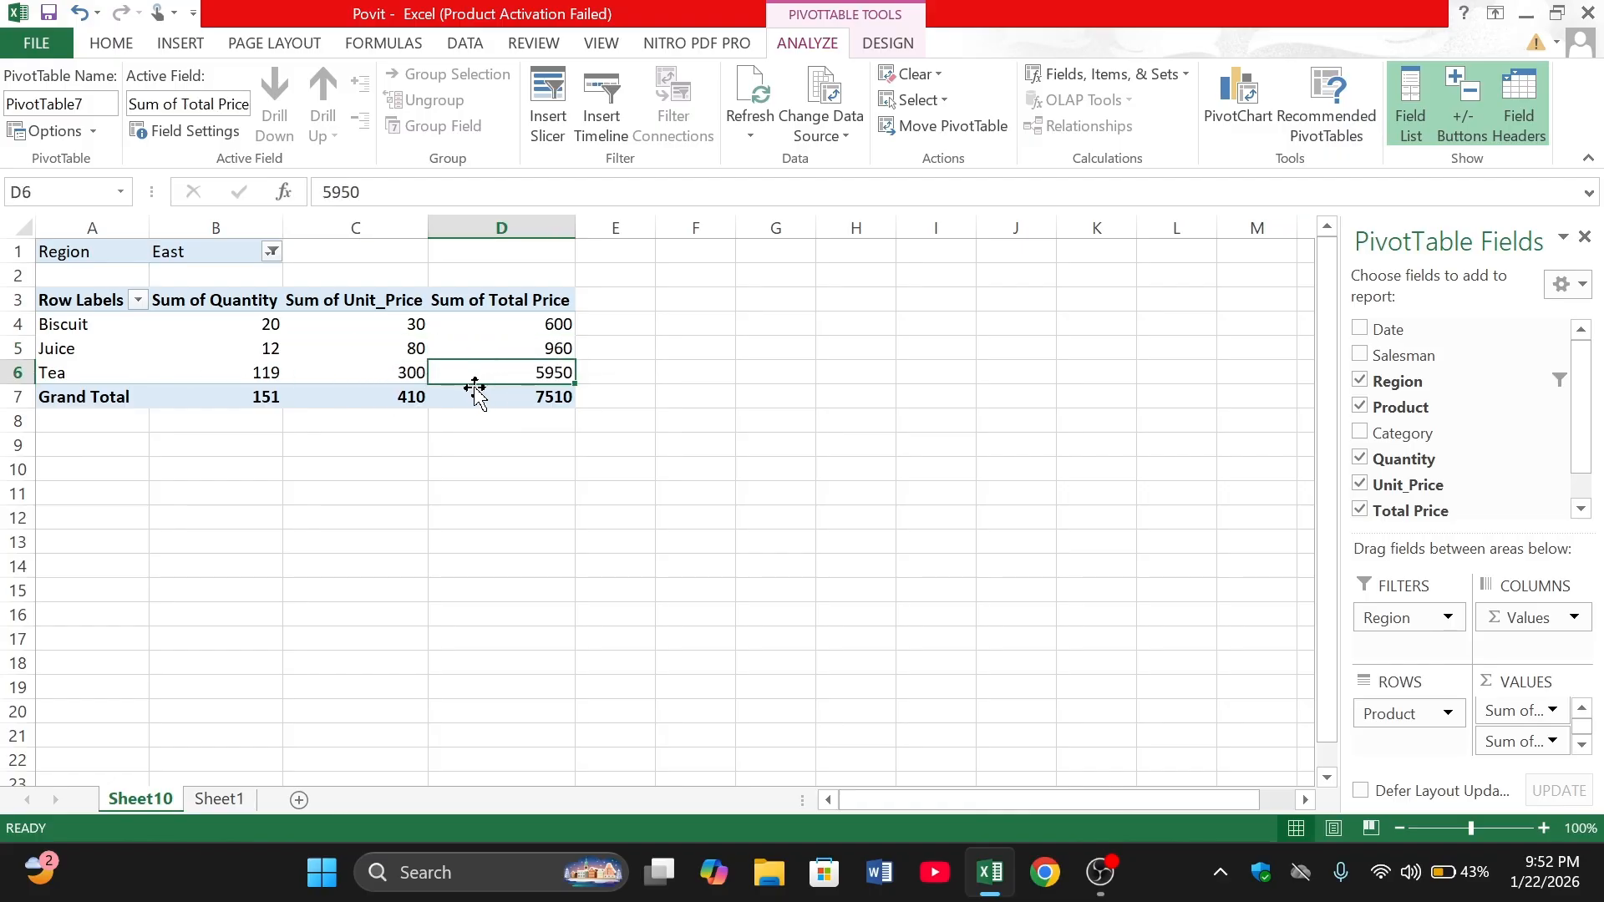
left_click(484, 399)
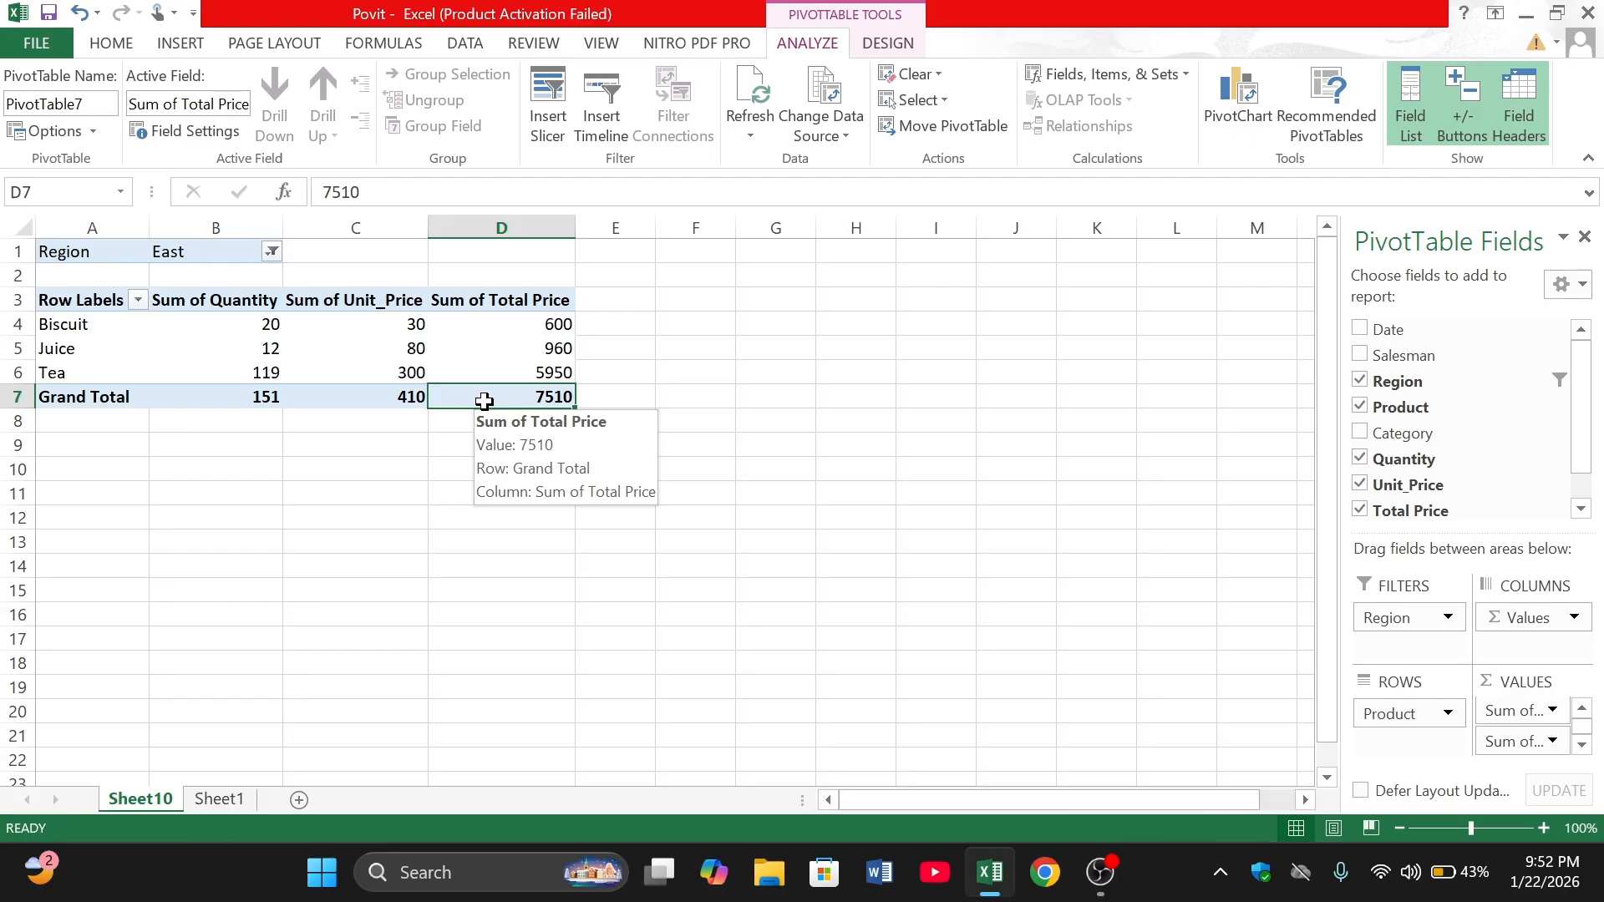
- Switch the PivotTable's Region filter to North
left_click(271, 251)
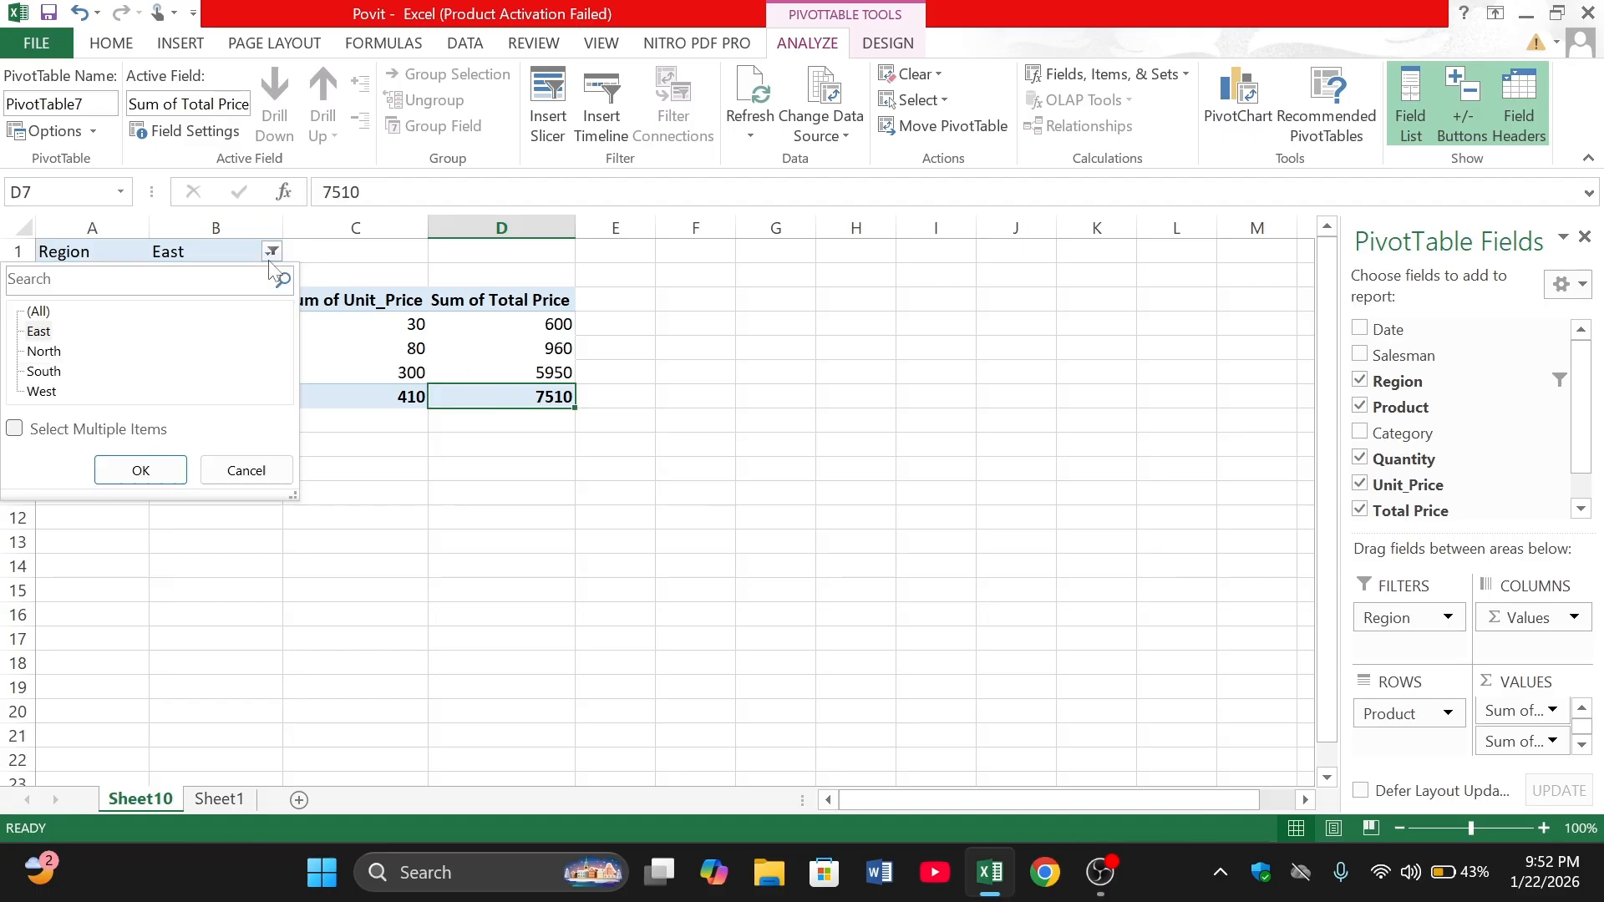
left_click(40, 351)
left_click(141, 470)
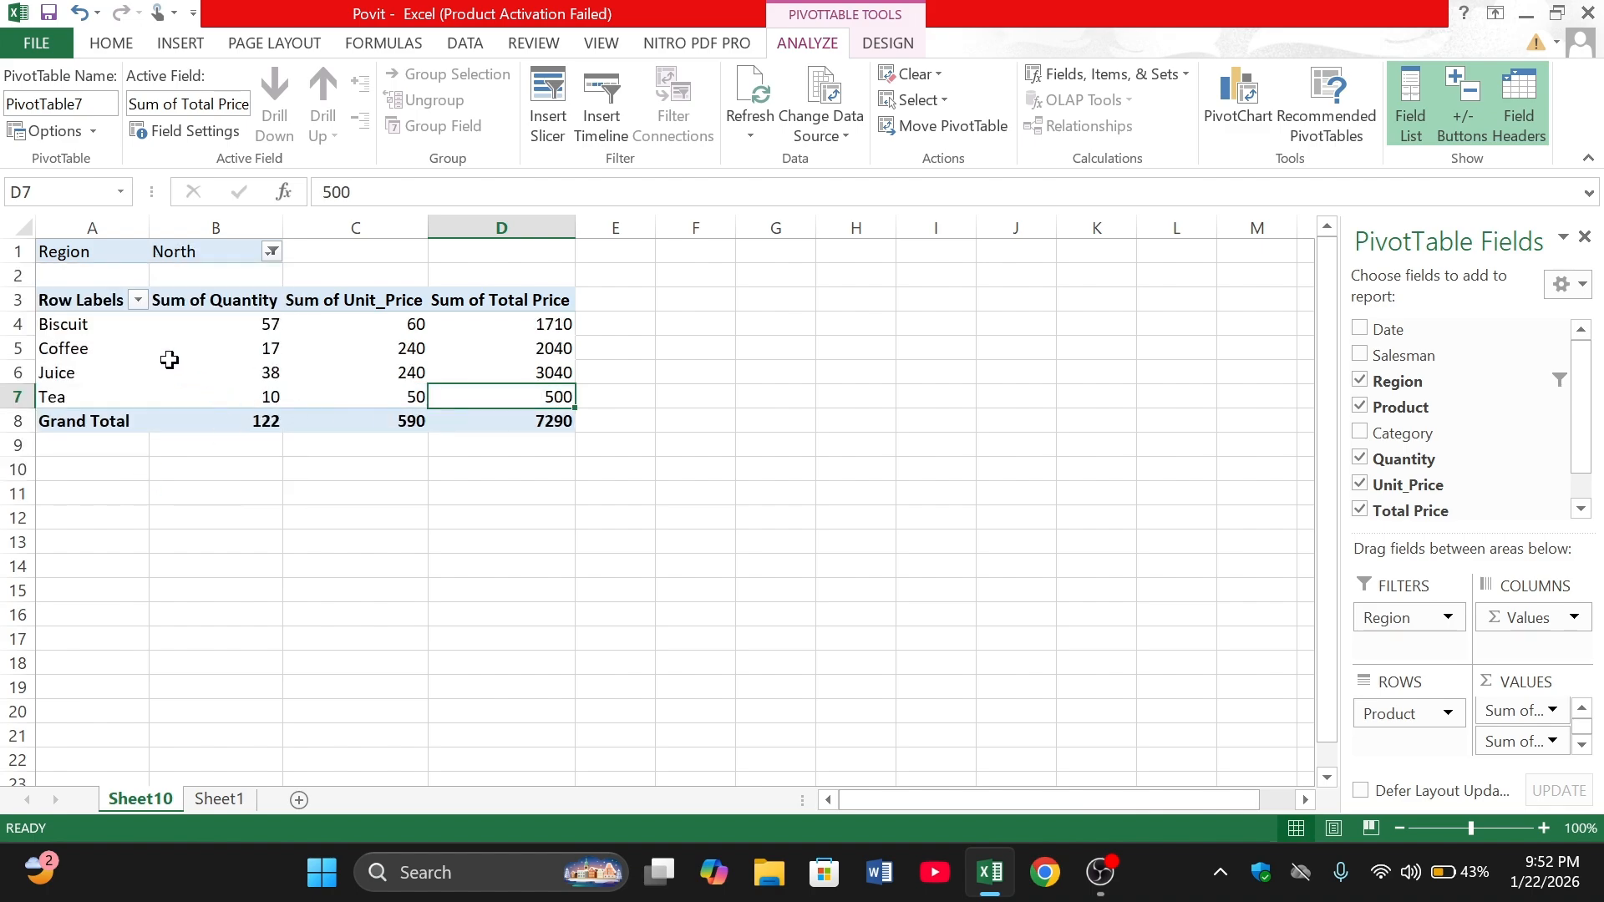
mouse_move(169, 359)
- Switch the PivotTable's Region filter to South
left_click(273, 251)
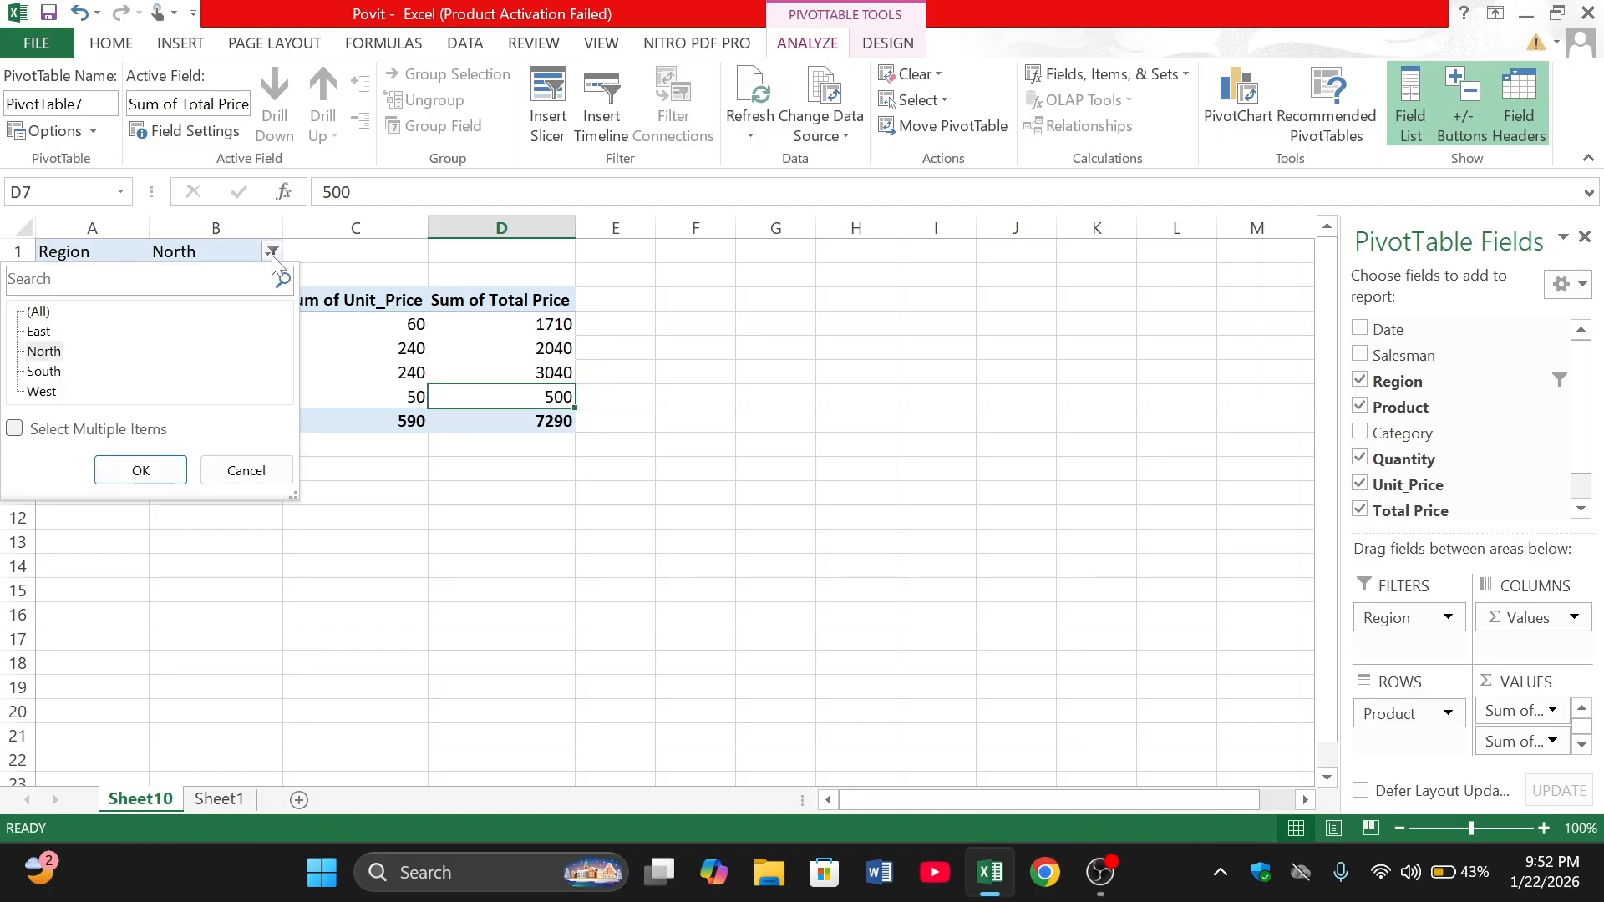
left_click(44, 372)
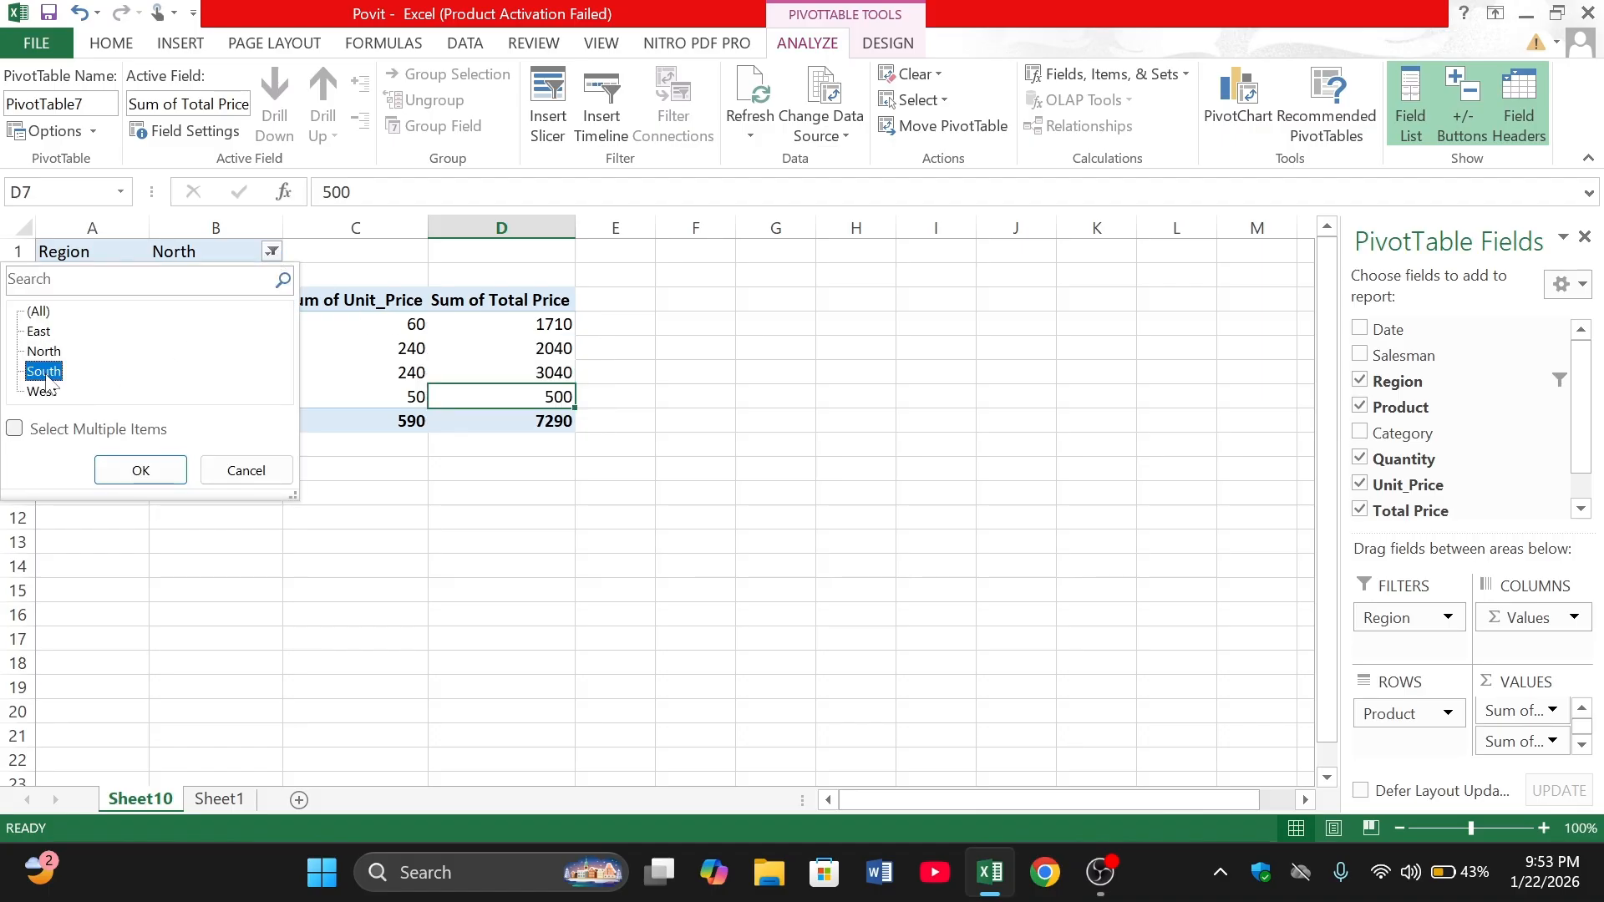
left_click(138, 472)
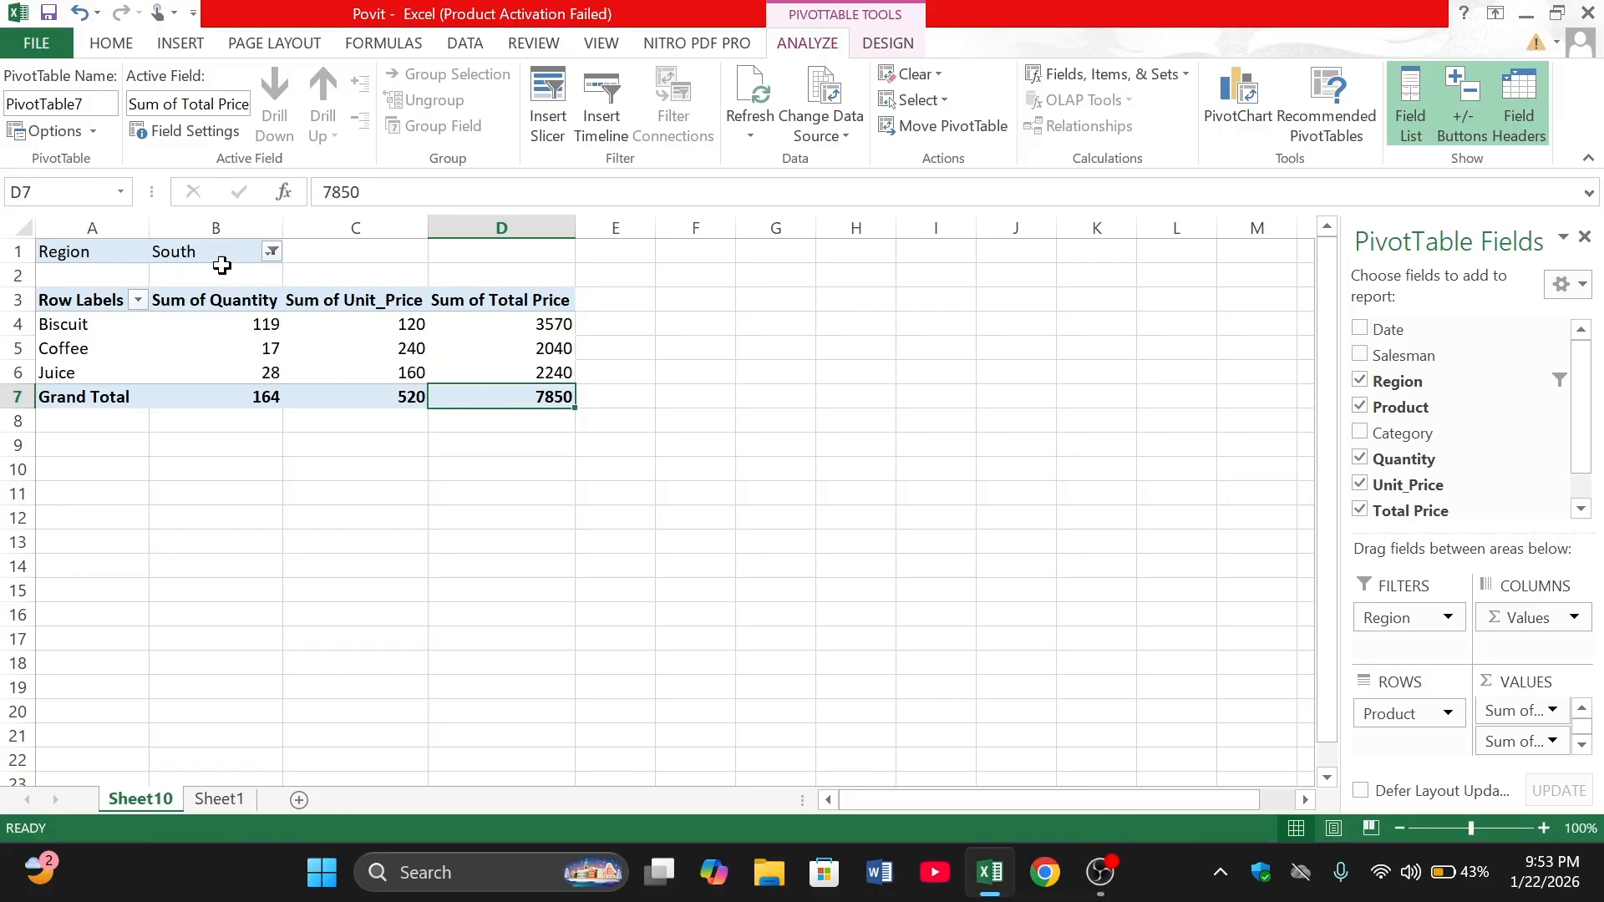
- Filter the PivotTable's product row labels to show only Biscuit
left_click(138, 300)
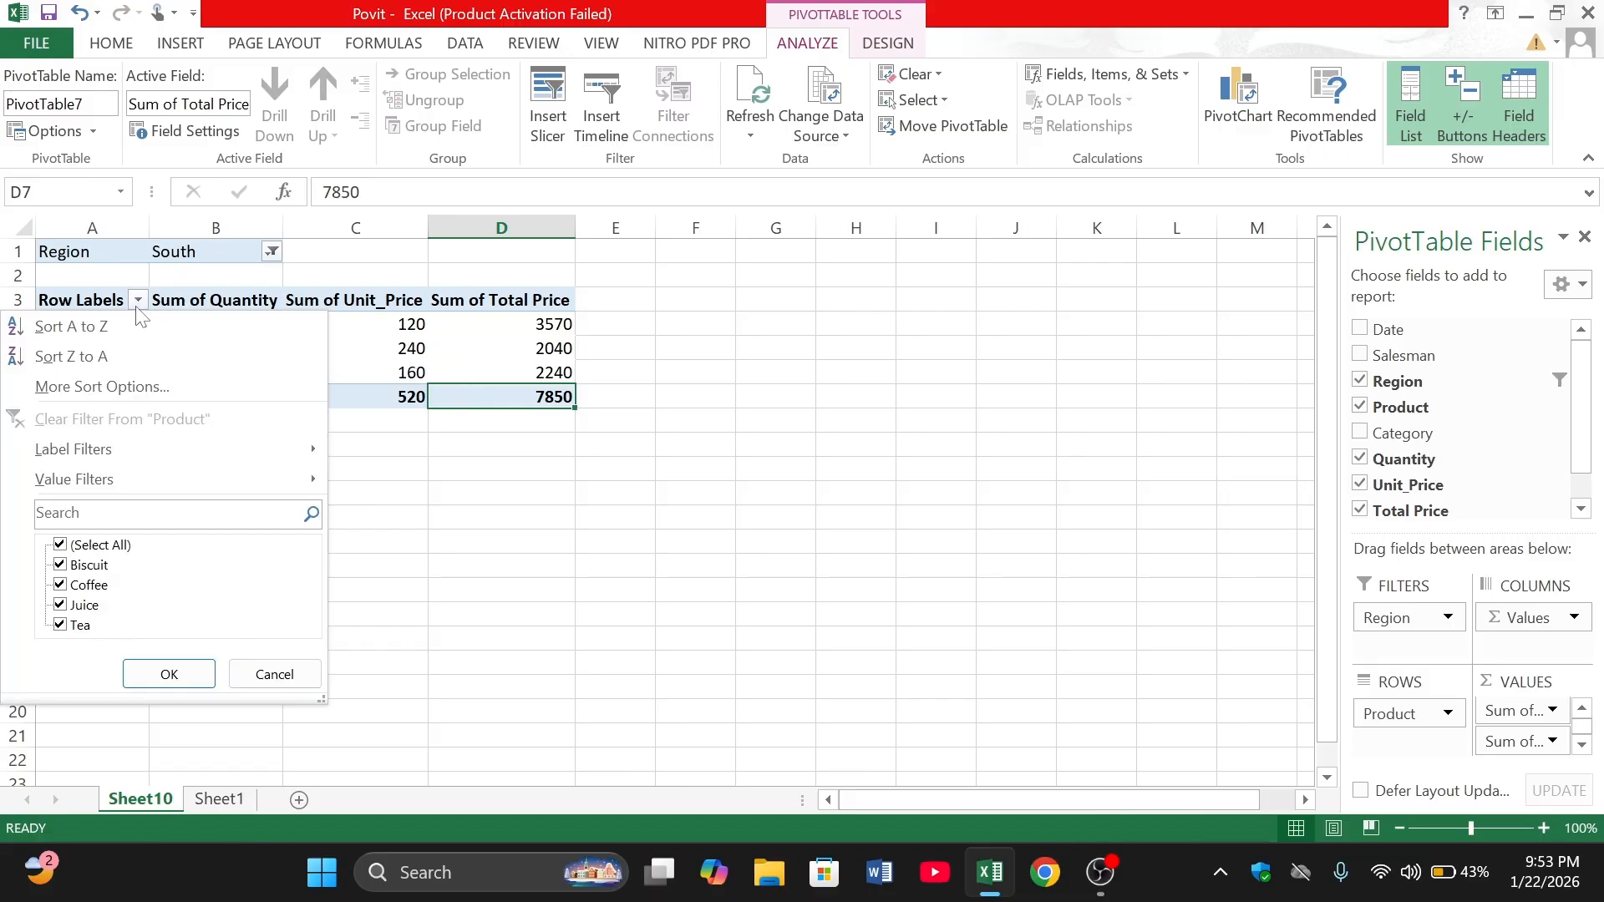
left_click(59, 545)
left_click(60, 566)
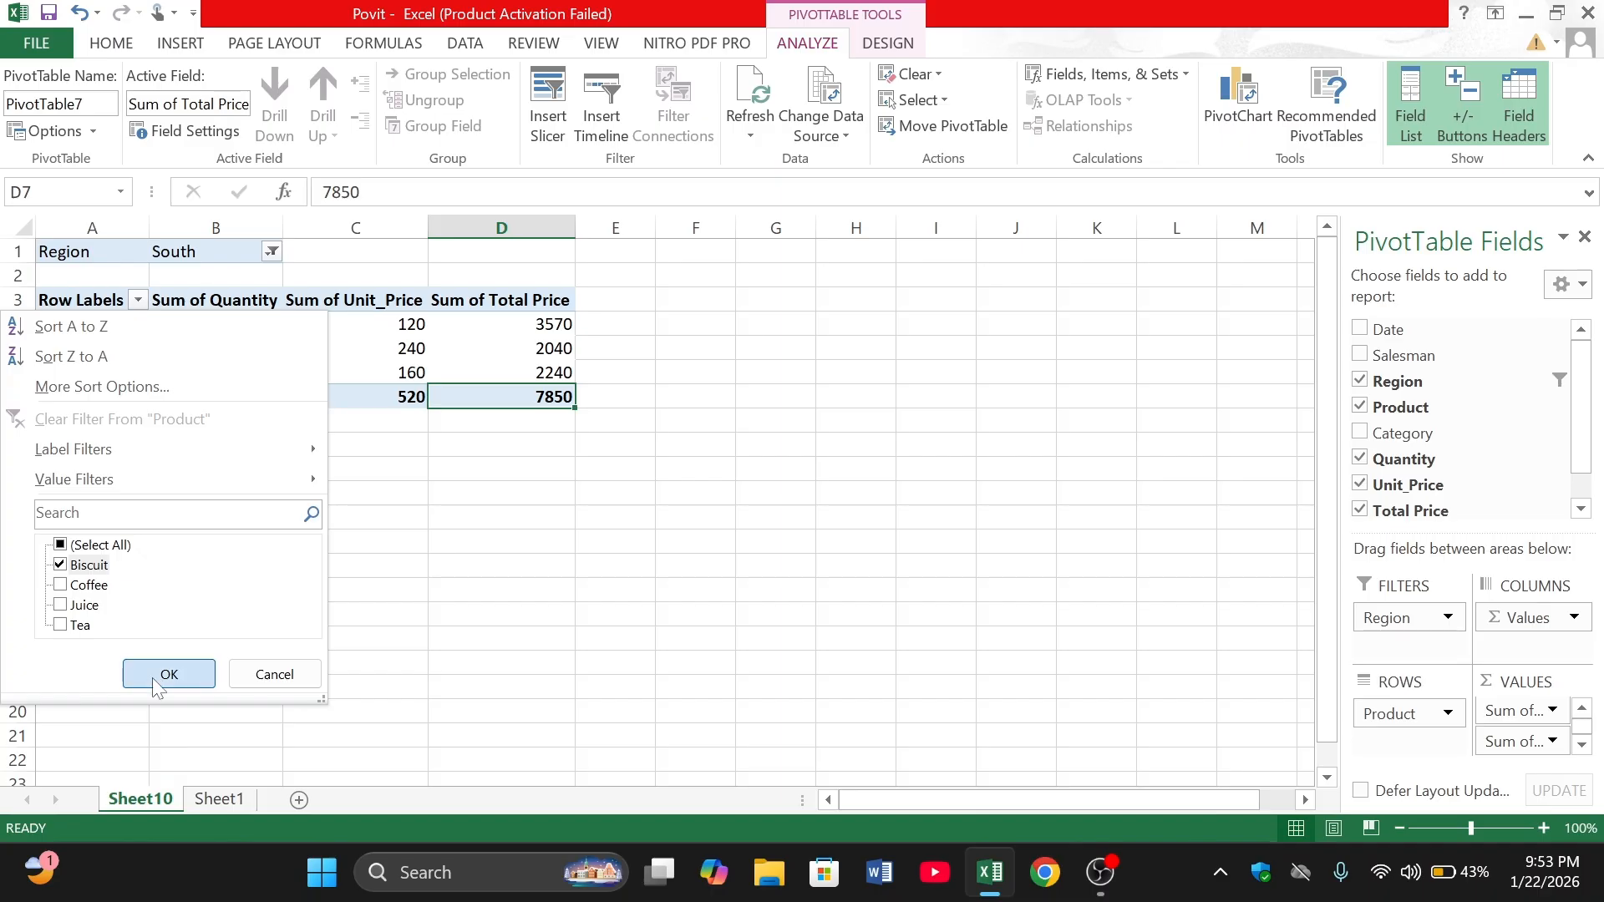
left_click(167, 674)
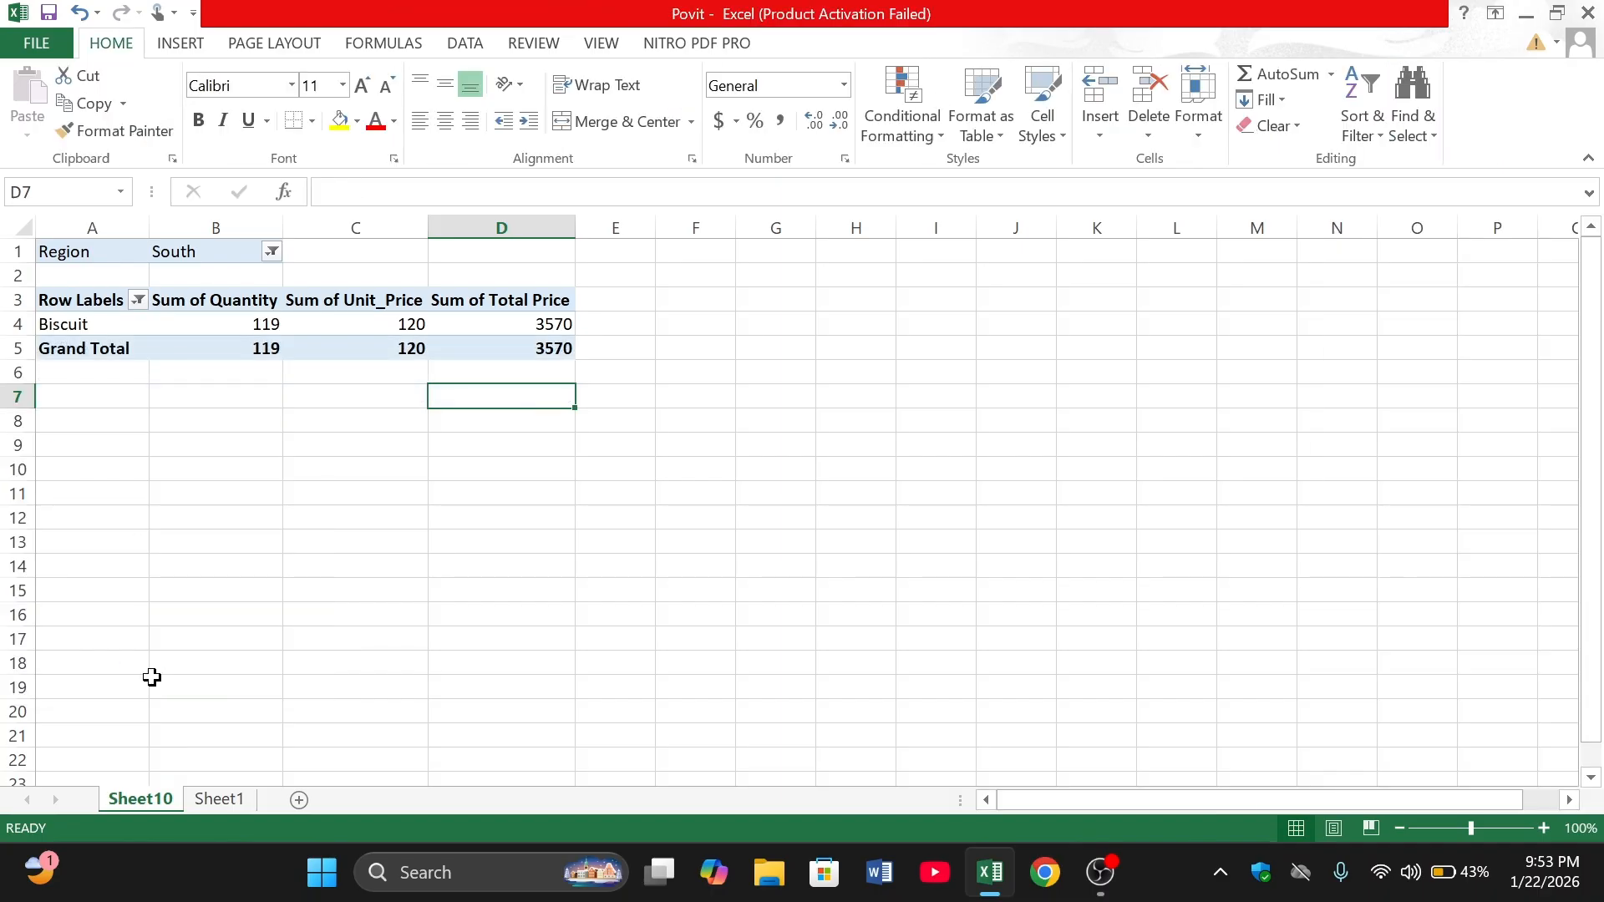
- Filter the PivotTable's product row labels to show only Coffee instead of Biscuit
left_click(137, 303)
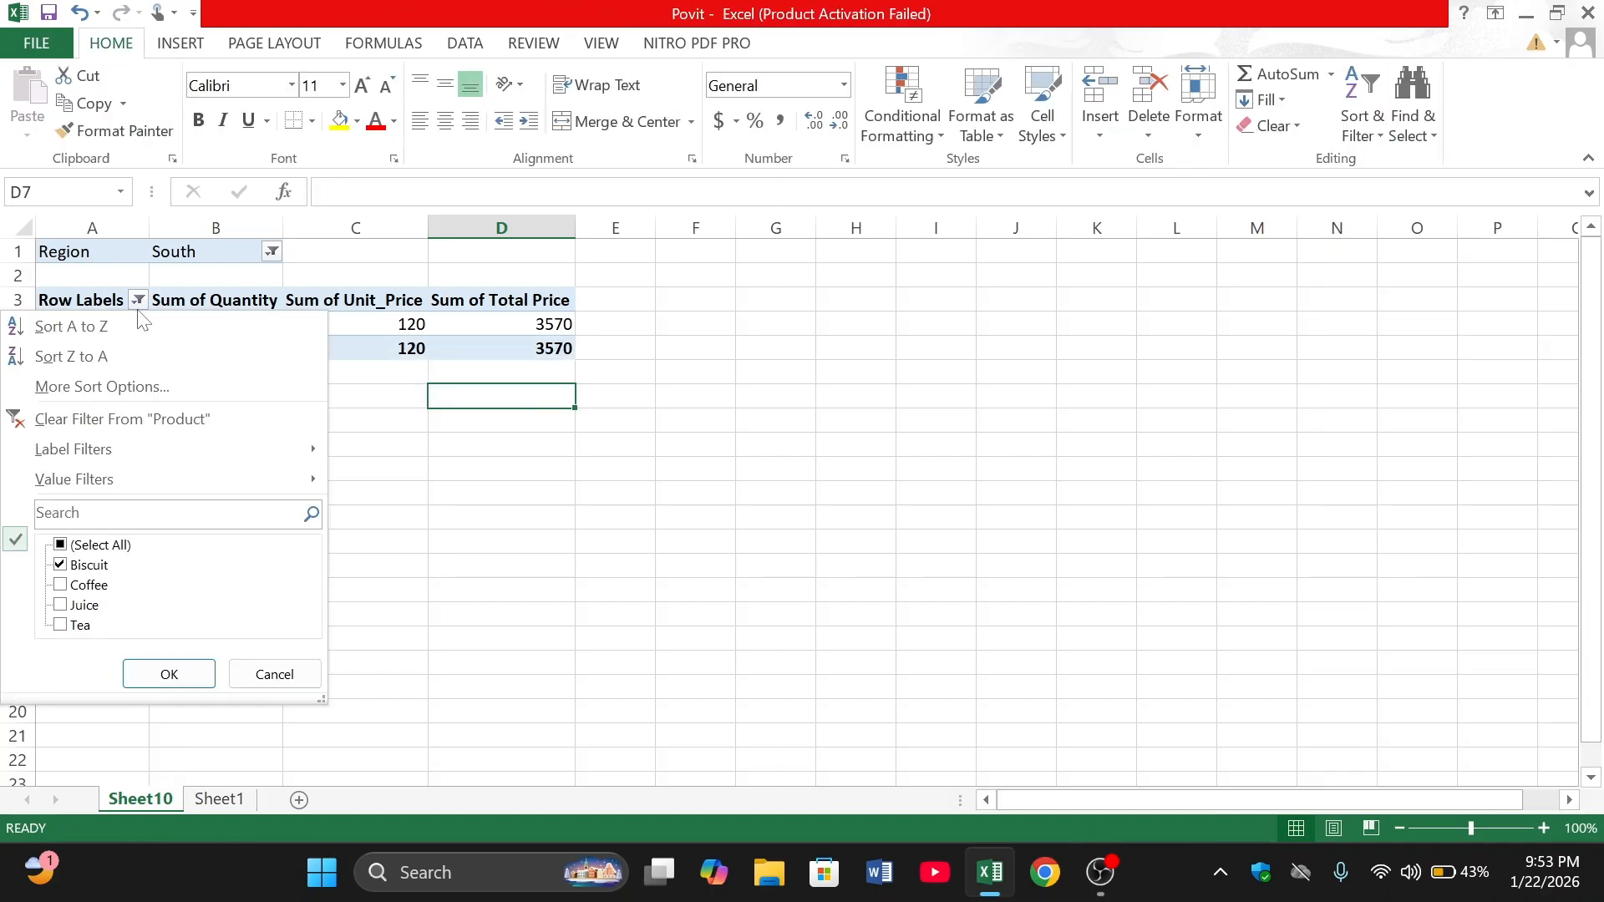
left_click(95, 565)
left_click(60, 564)
left_click(65, 587)
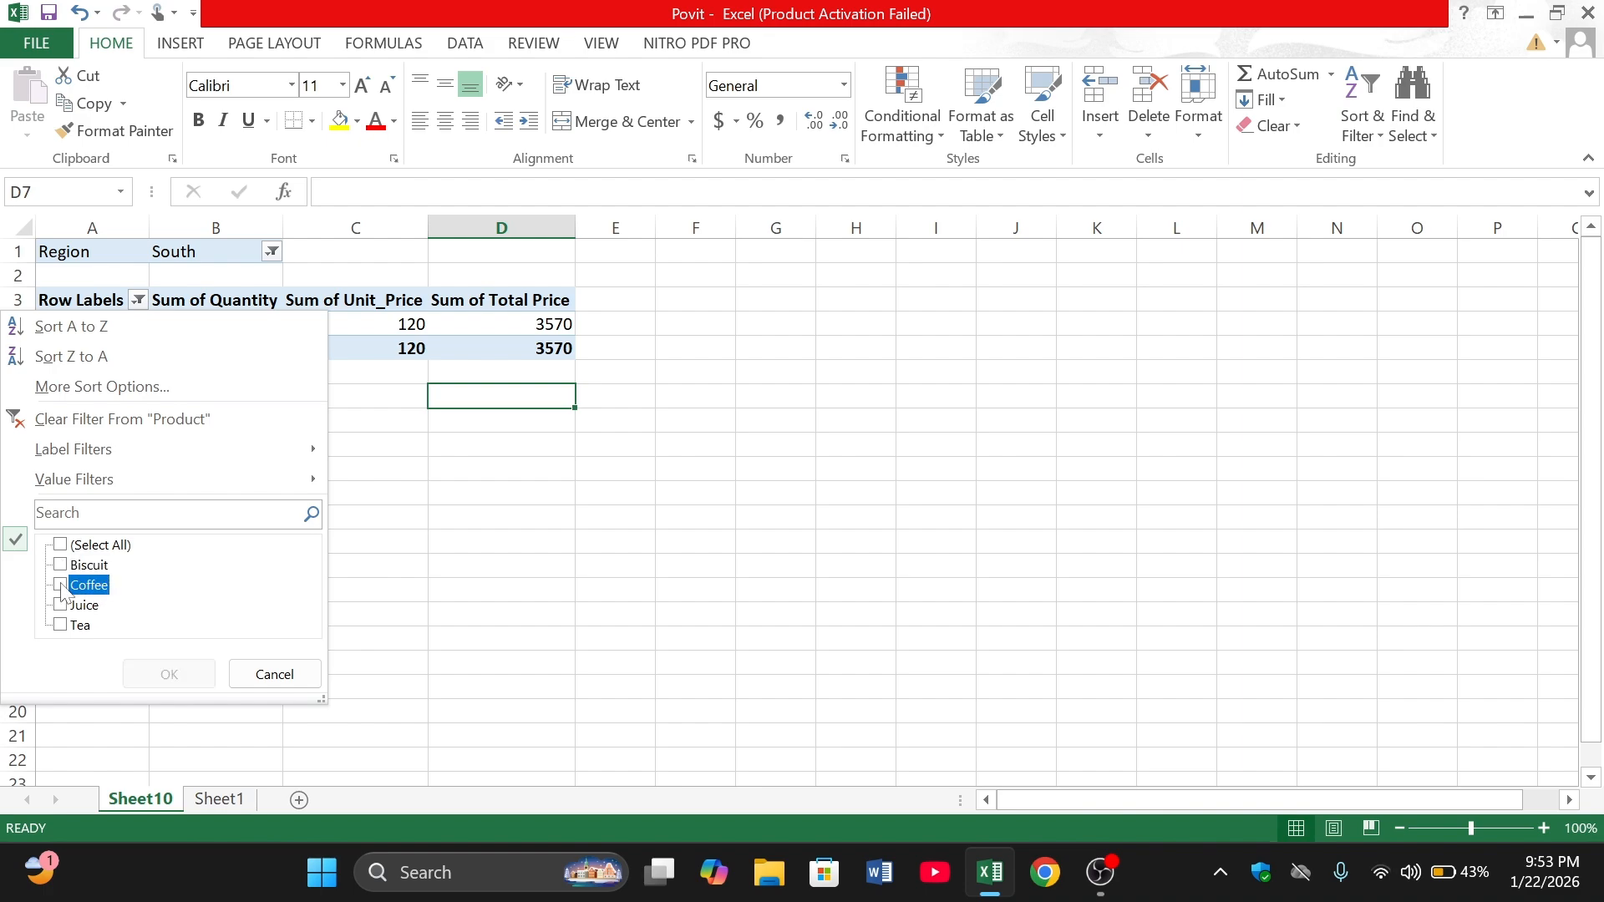
left_click(62, 586)
left_click(163, 673)
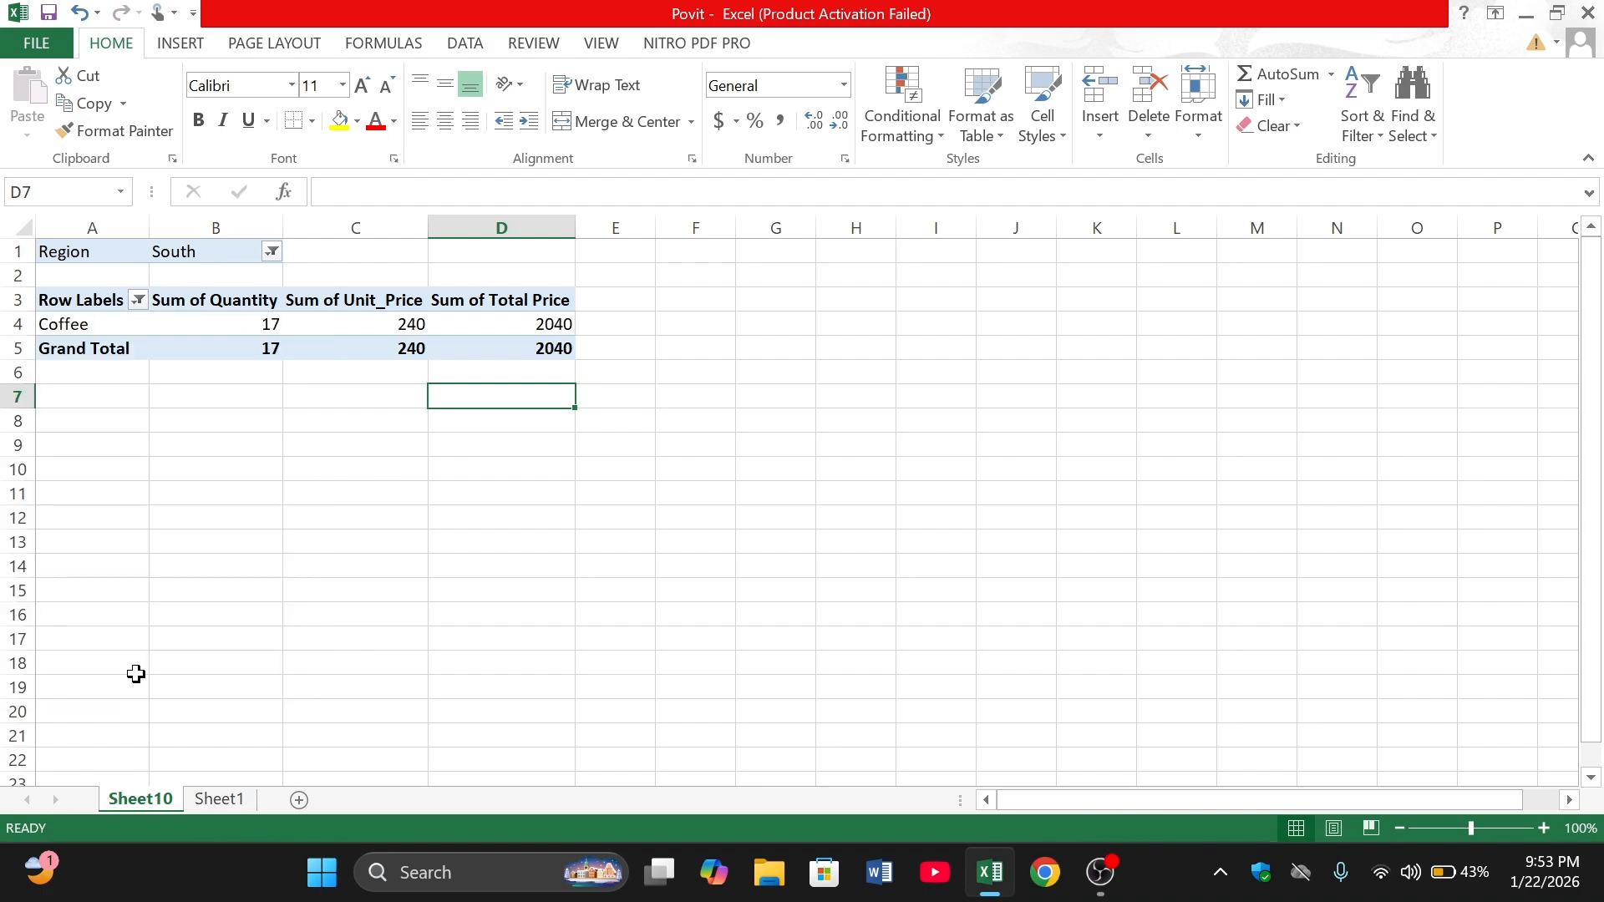
- Select all products in the PivotTable's row label filter and set the Region filter to (All)
left_click(137, 300)
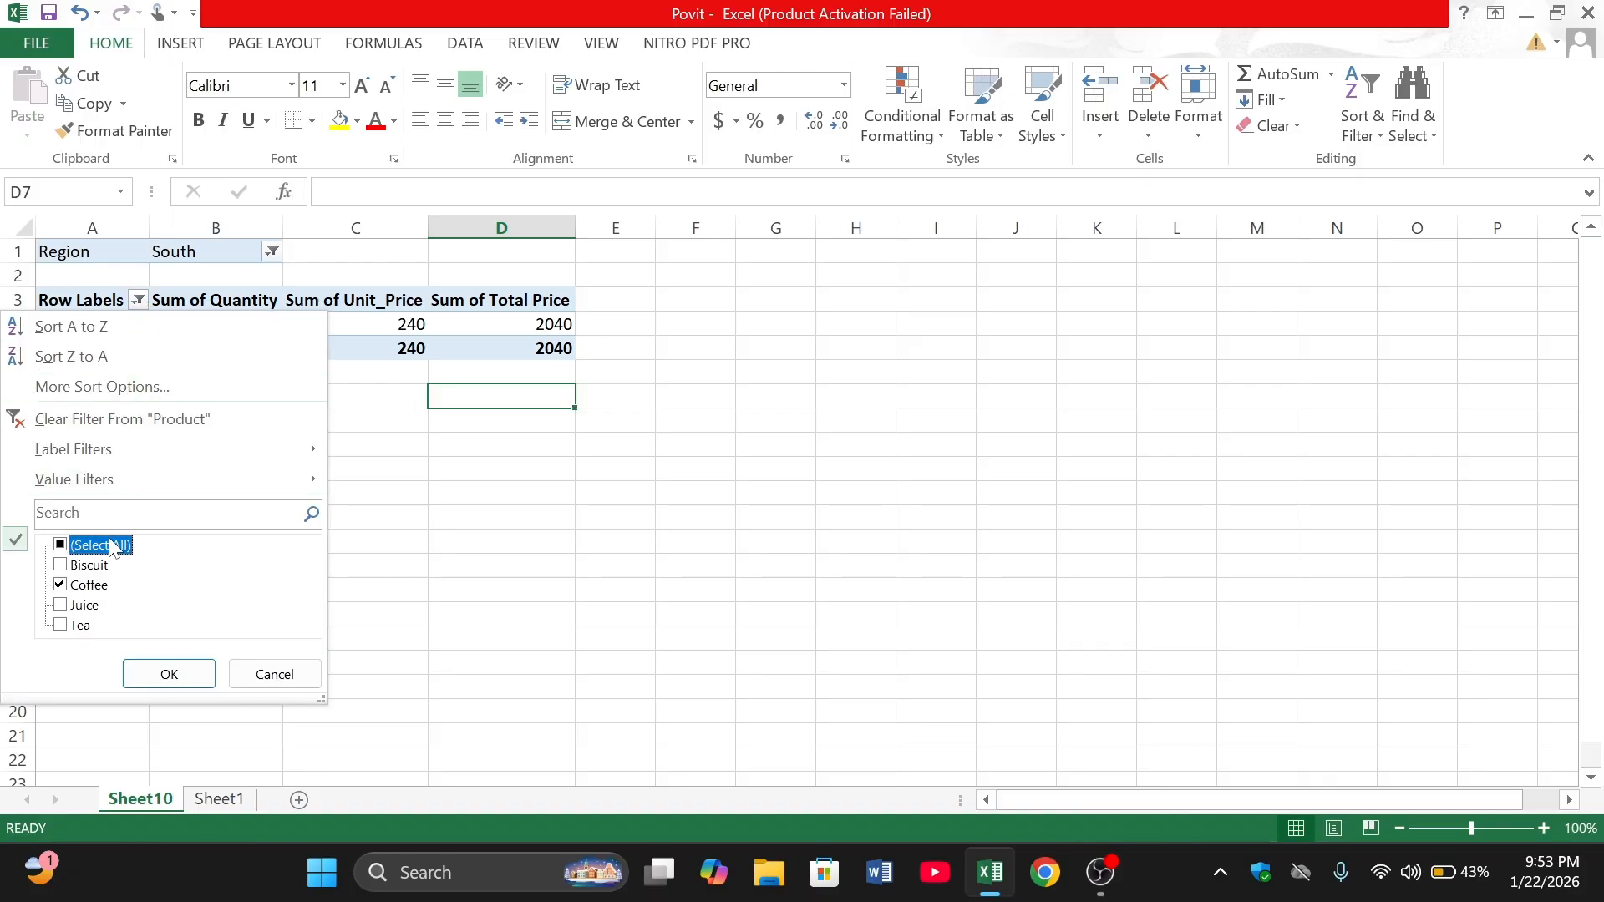
left_click(59, 546)
left_click(167, 673)
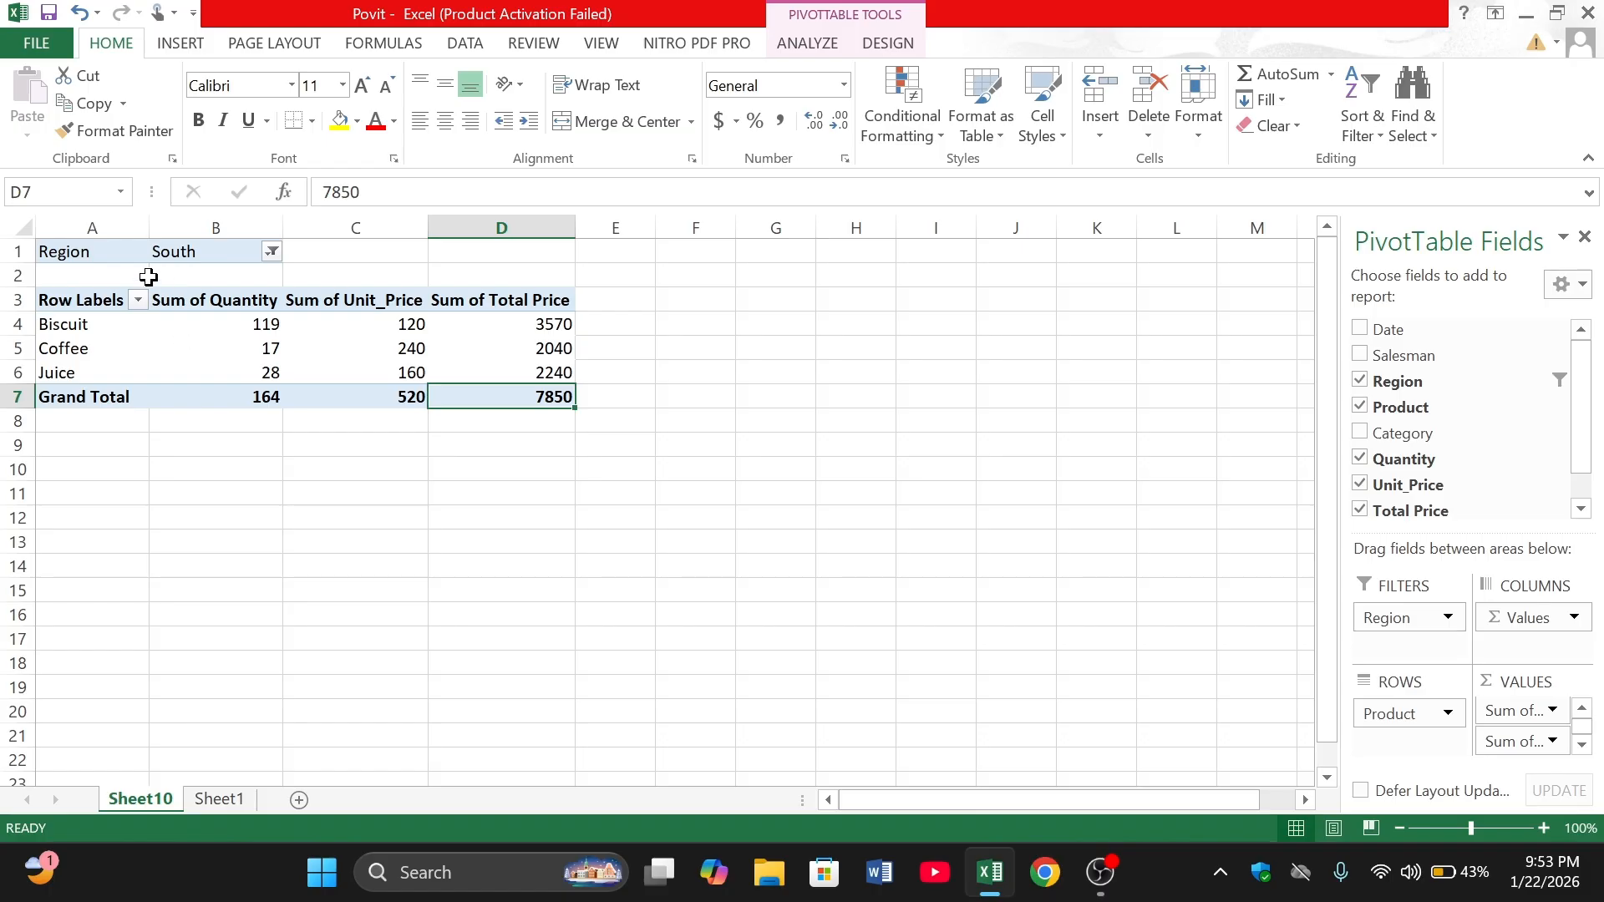
left_click(273, 251)
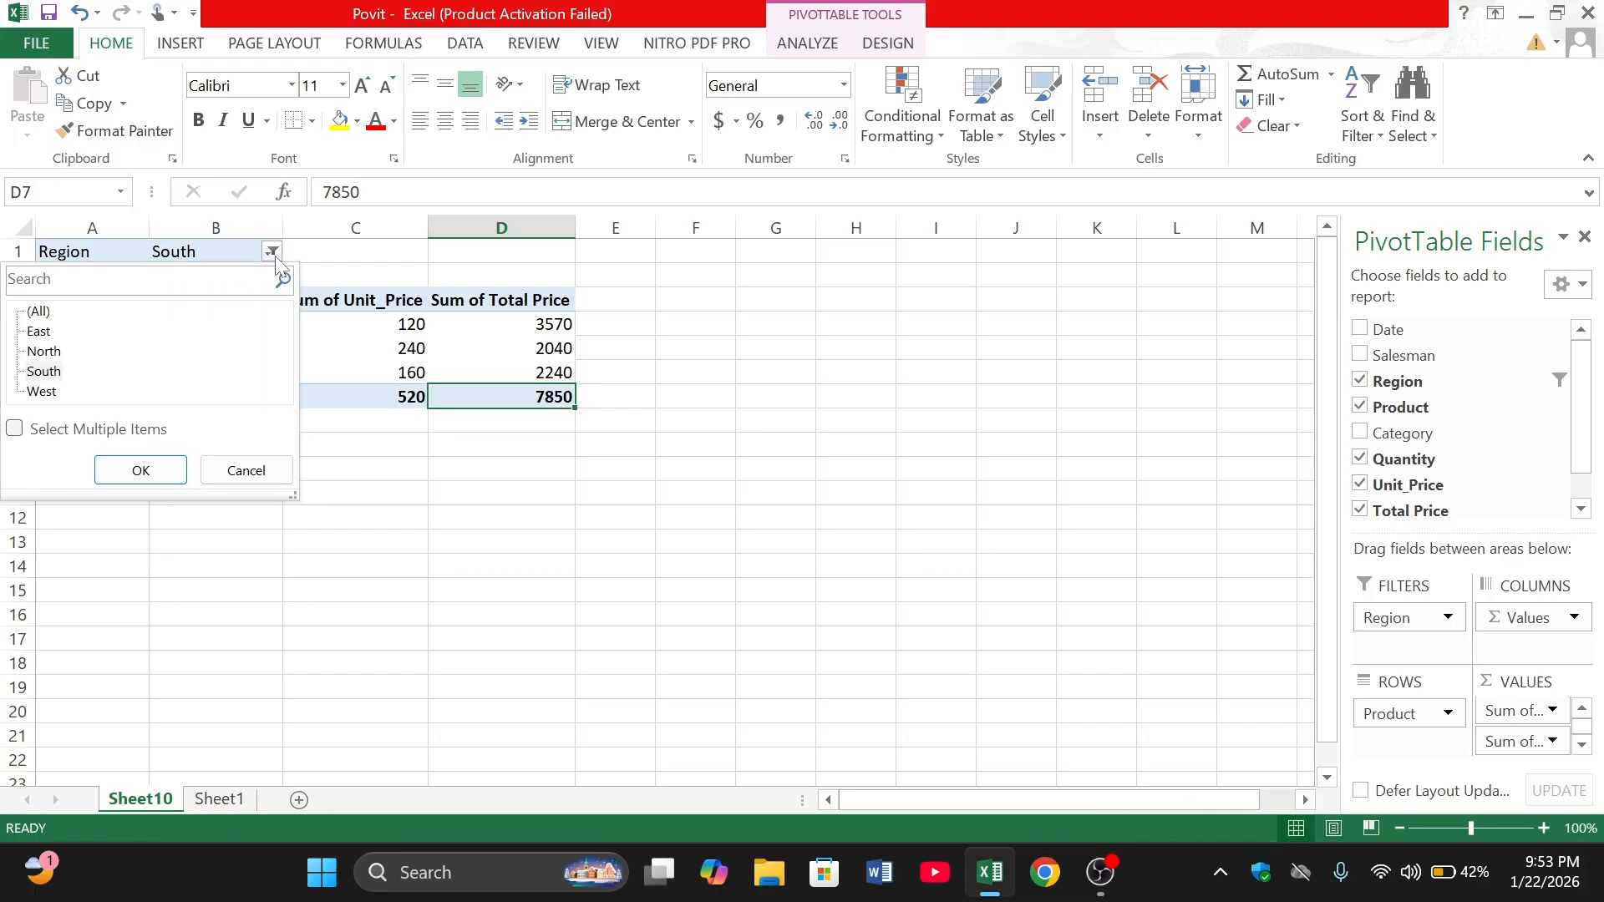
left_click(33, 314)
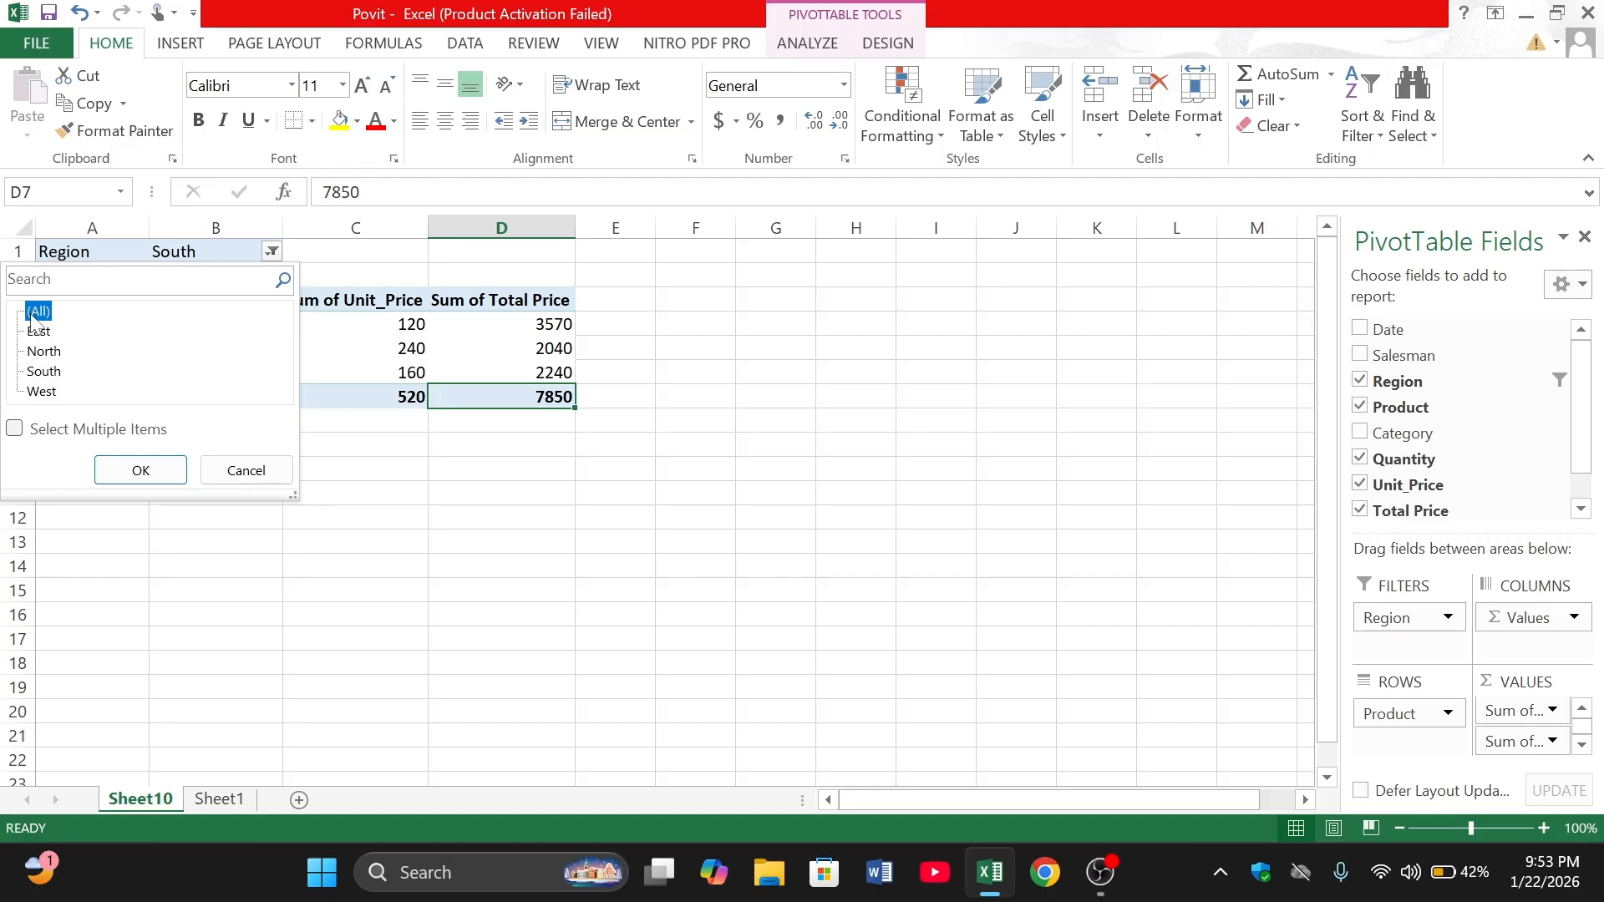
left_click(139, 473)
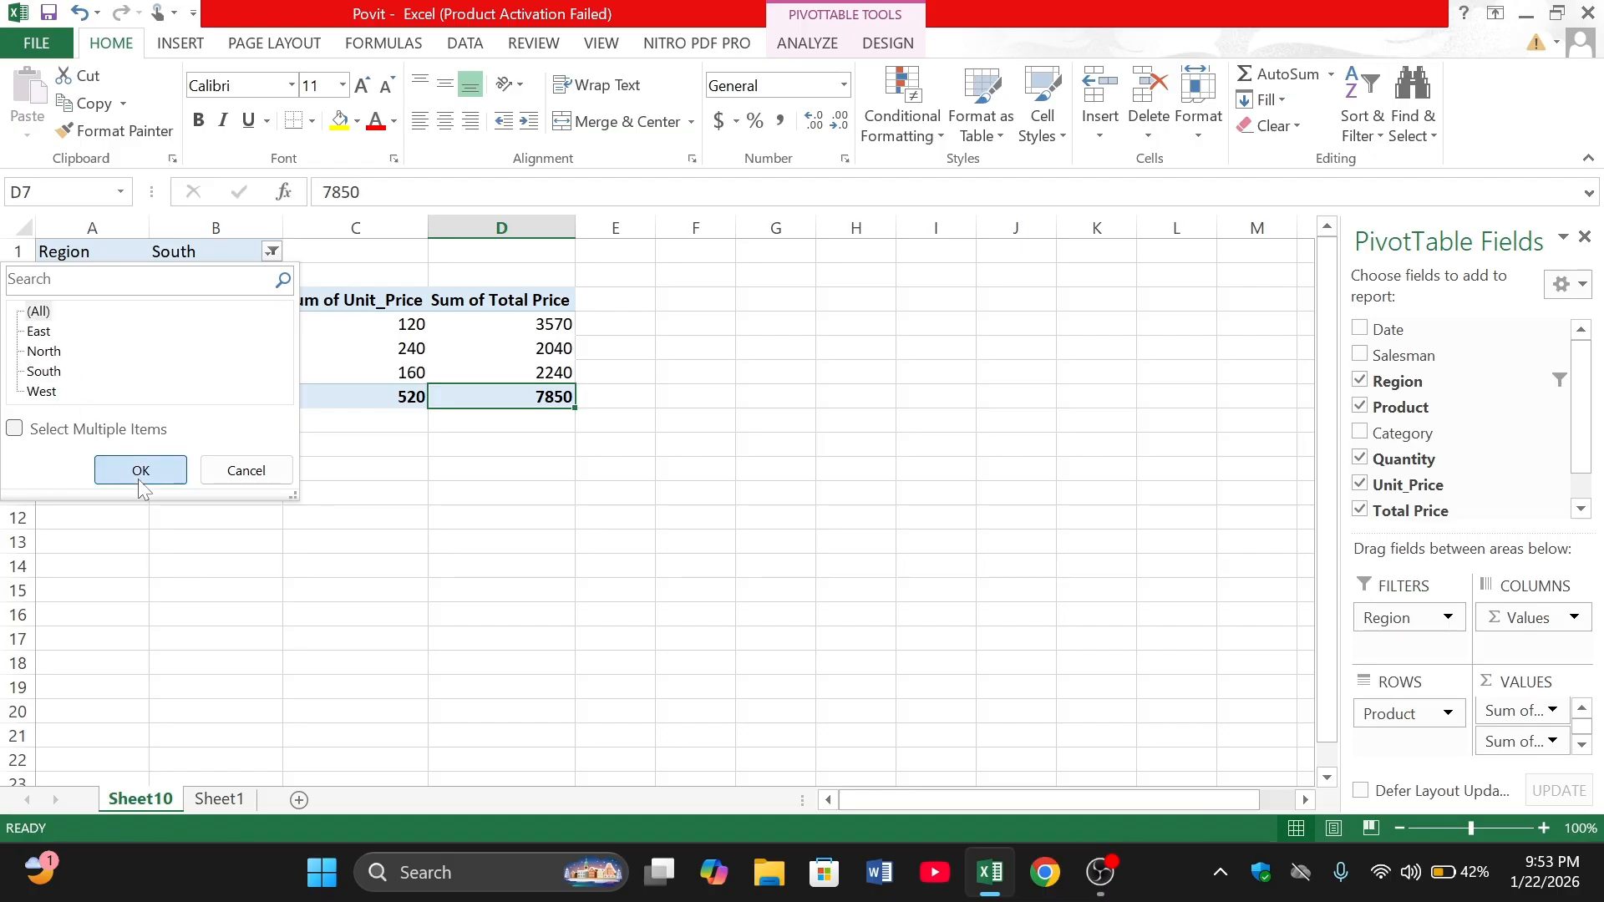
- Enable multiple selection in the PivotTable's Region filter and include only East and West
left_click(270, 252)
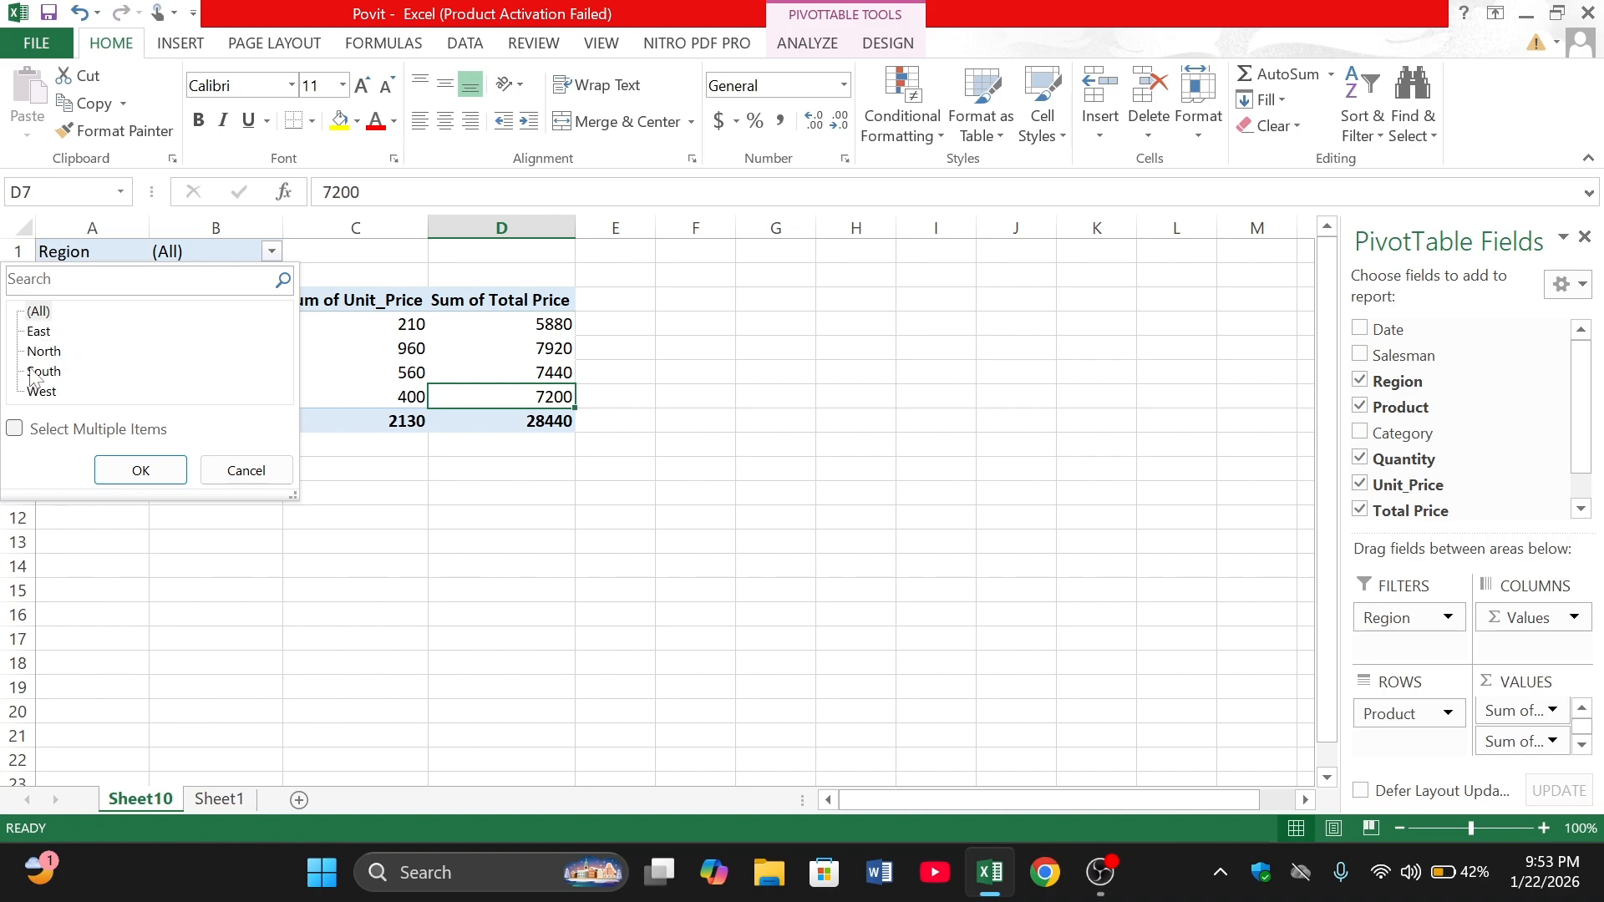
left_click(14, 430)
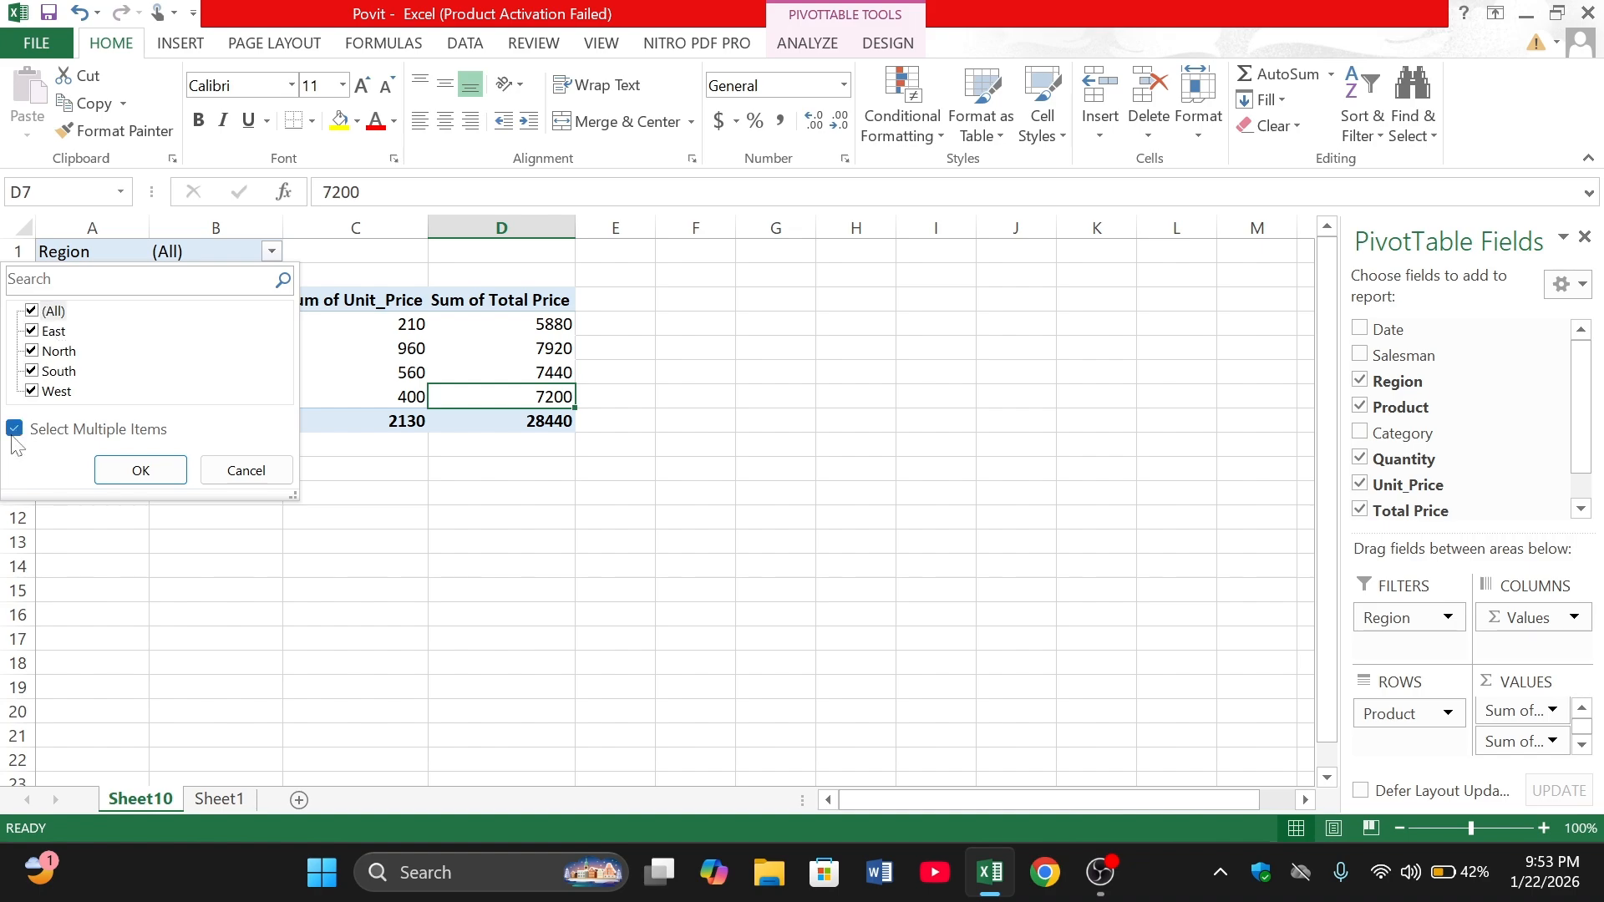
left_click(32, 311)
left_click(33, 331)
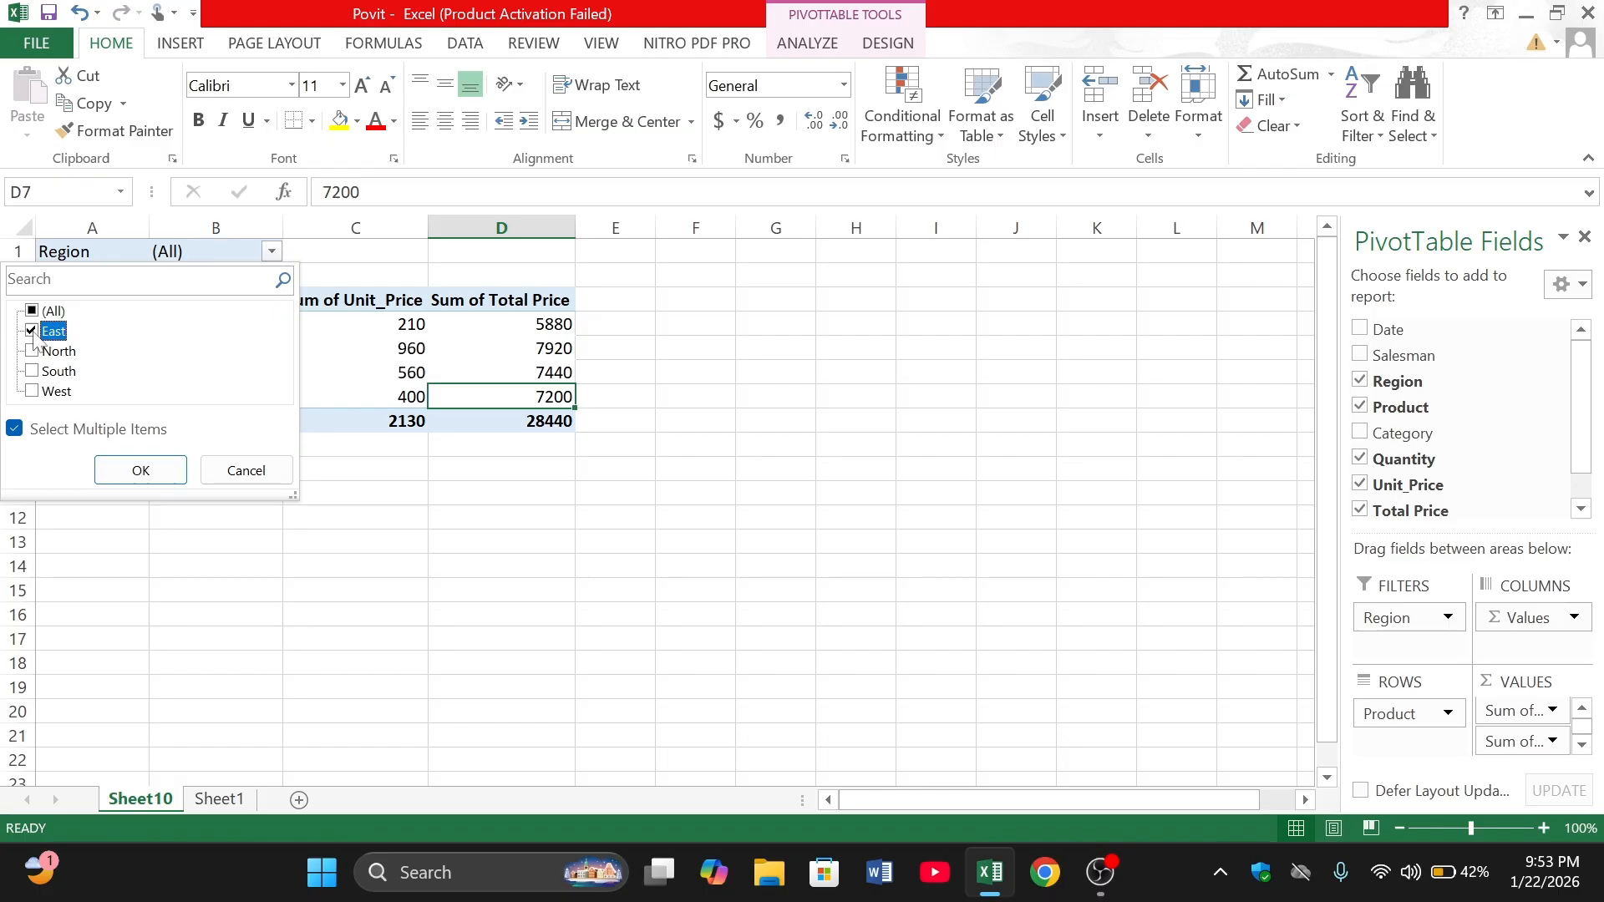
left_click(32, 392)
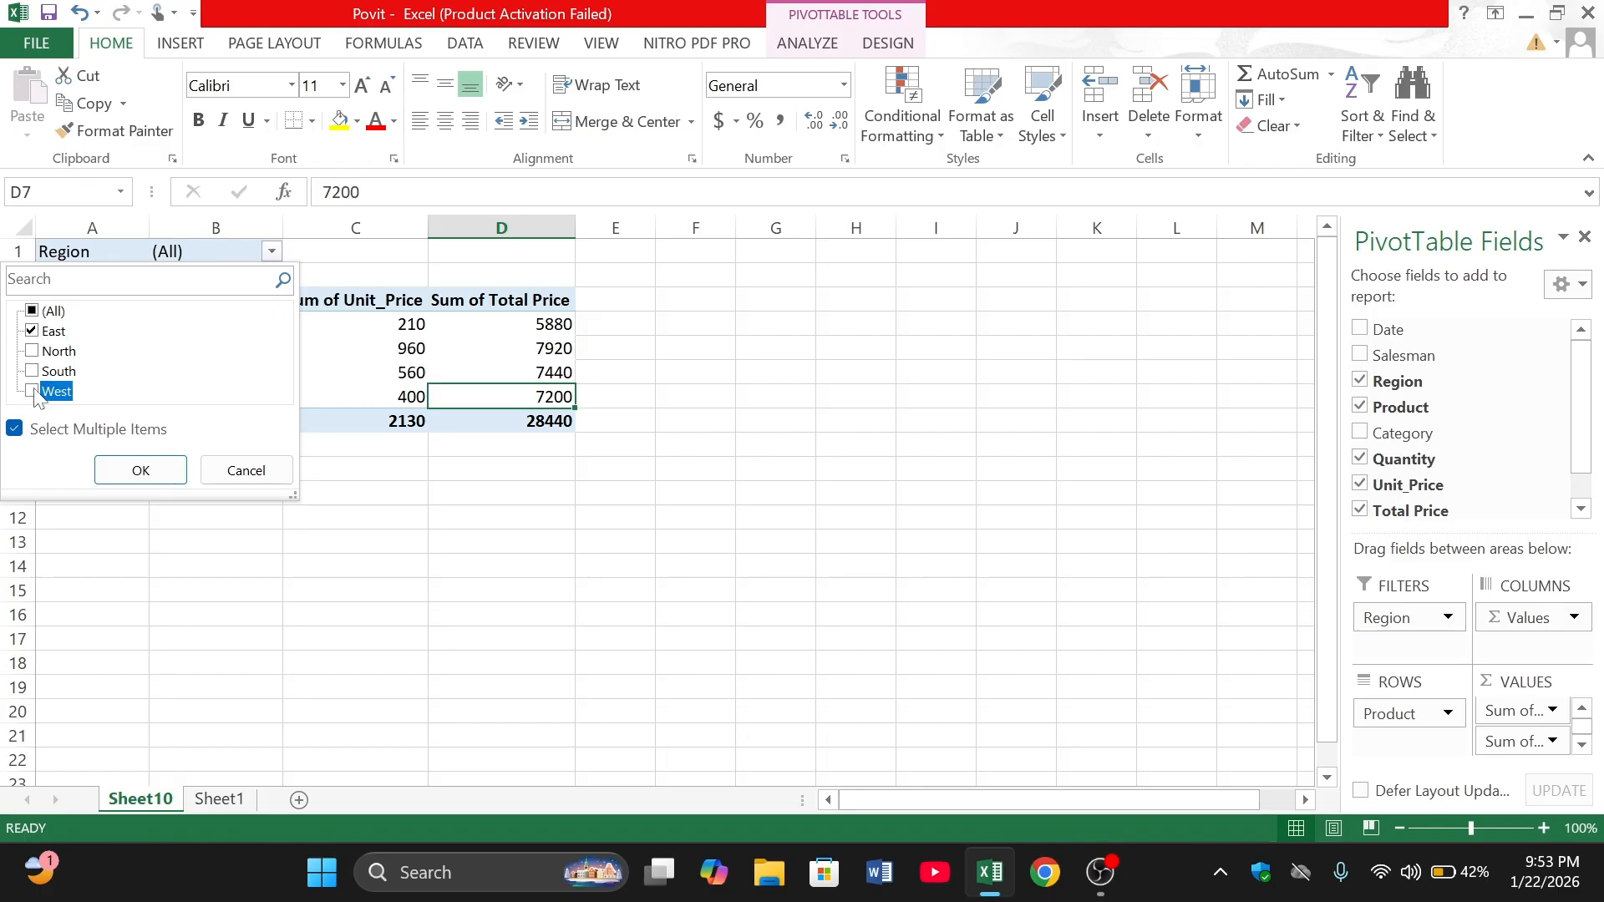
left_click(133, 467)
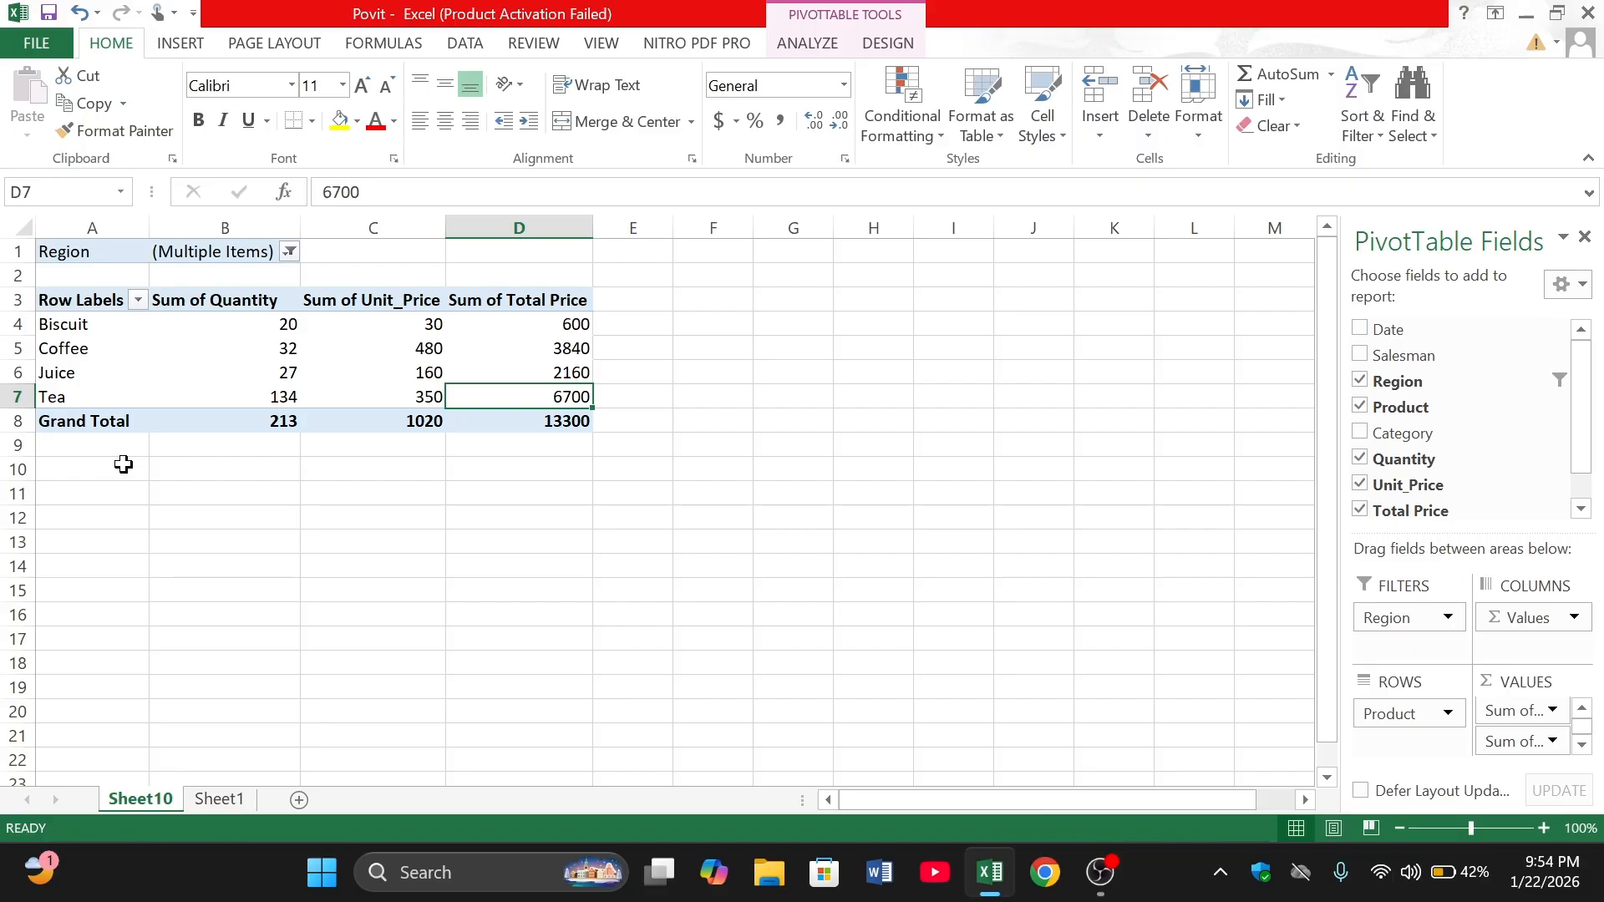
- Add North and South to the PivotTable's Region filter so that all four regions are included
left_click(288, 251)
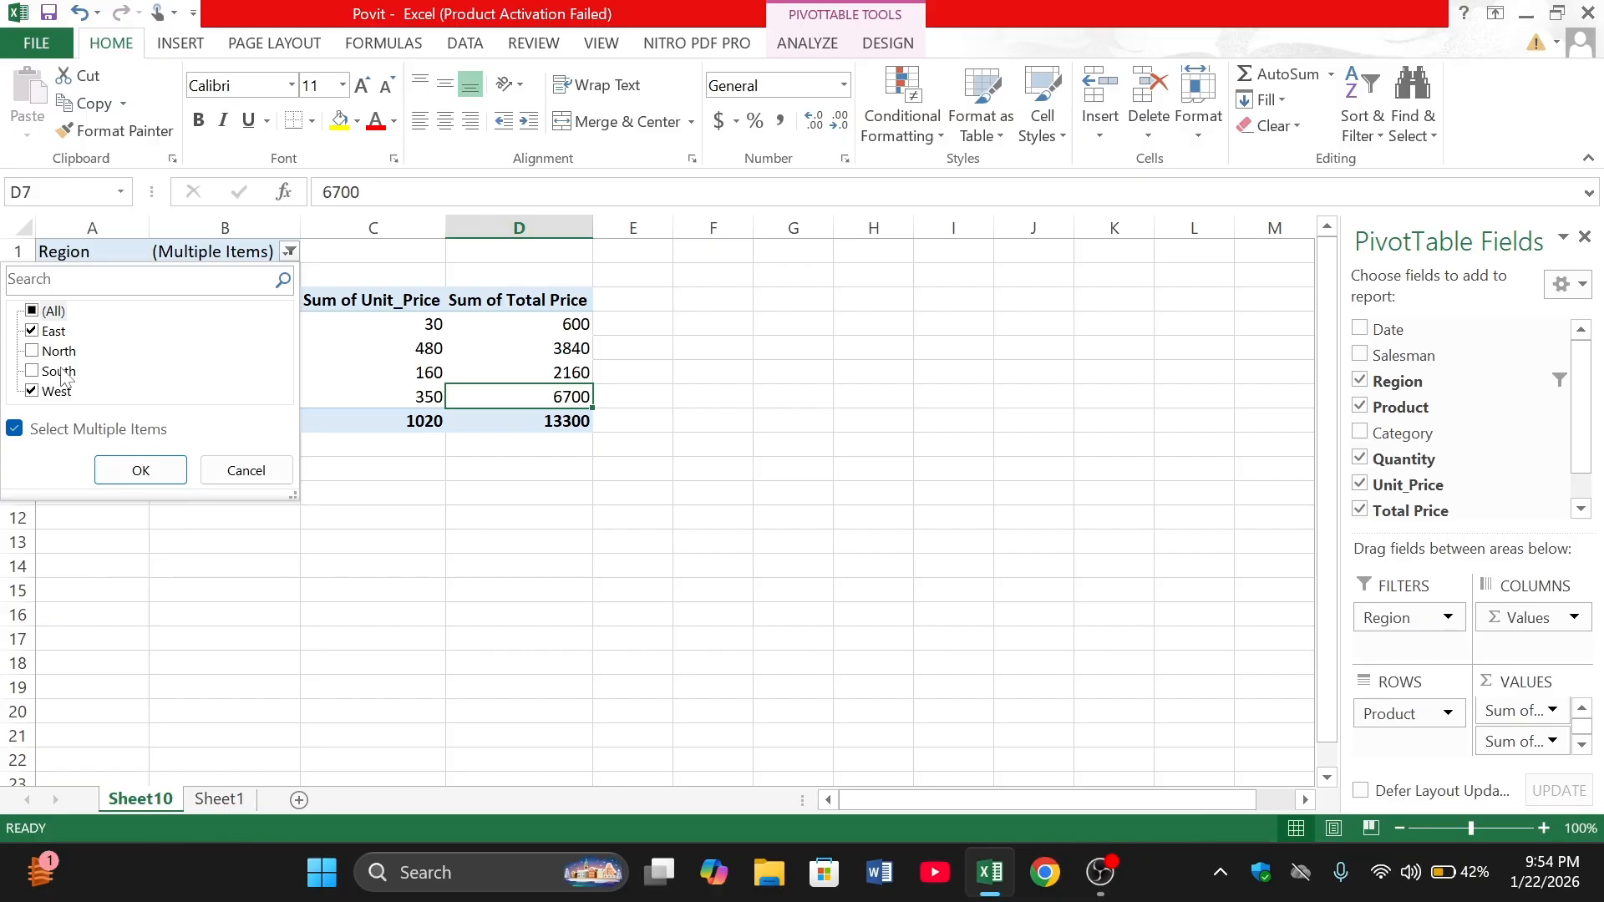
left_click(543, 467)
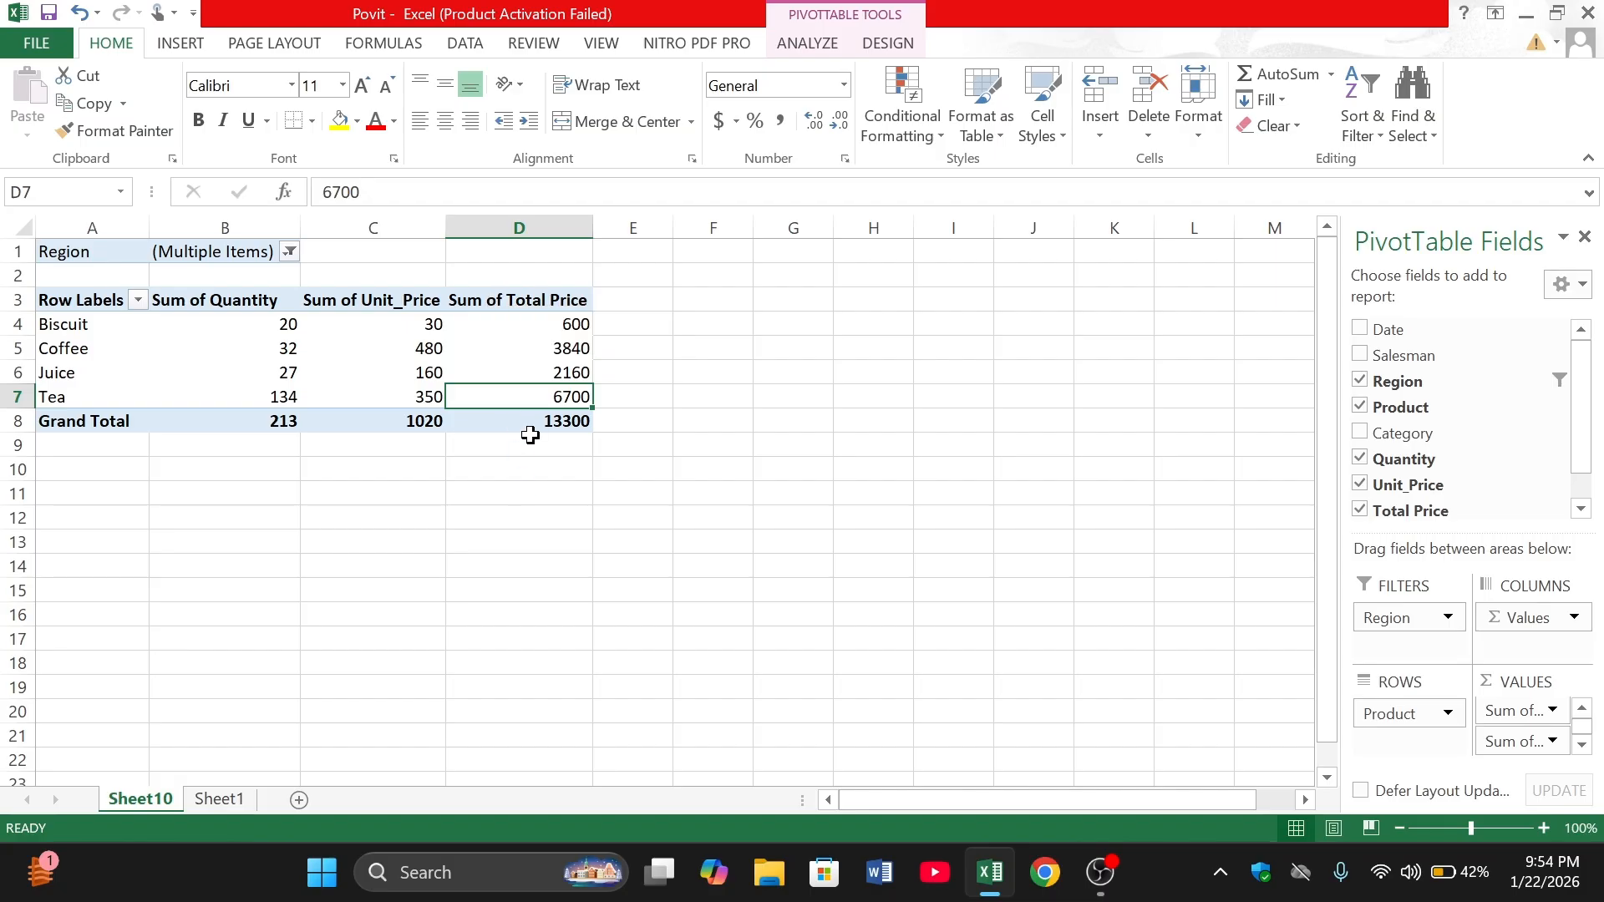
left_click(289, 252)
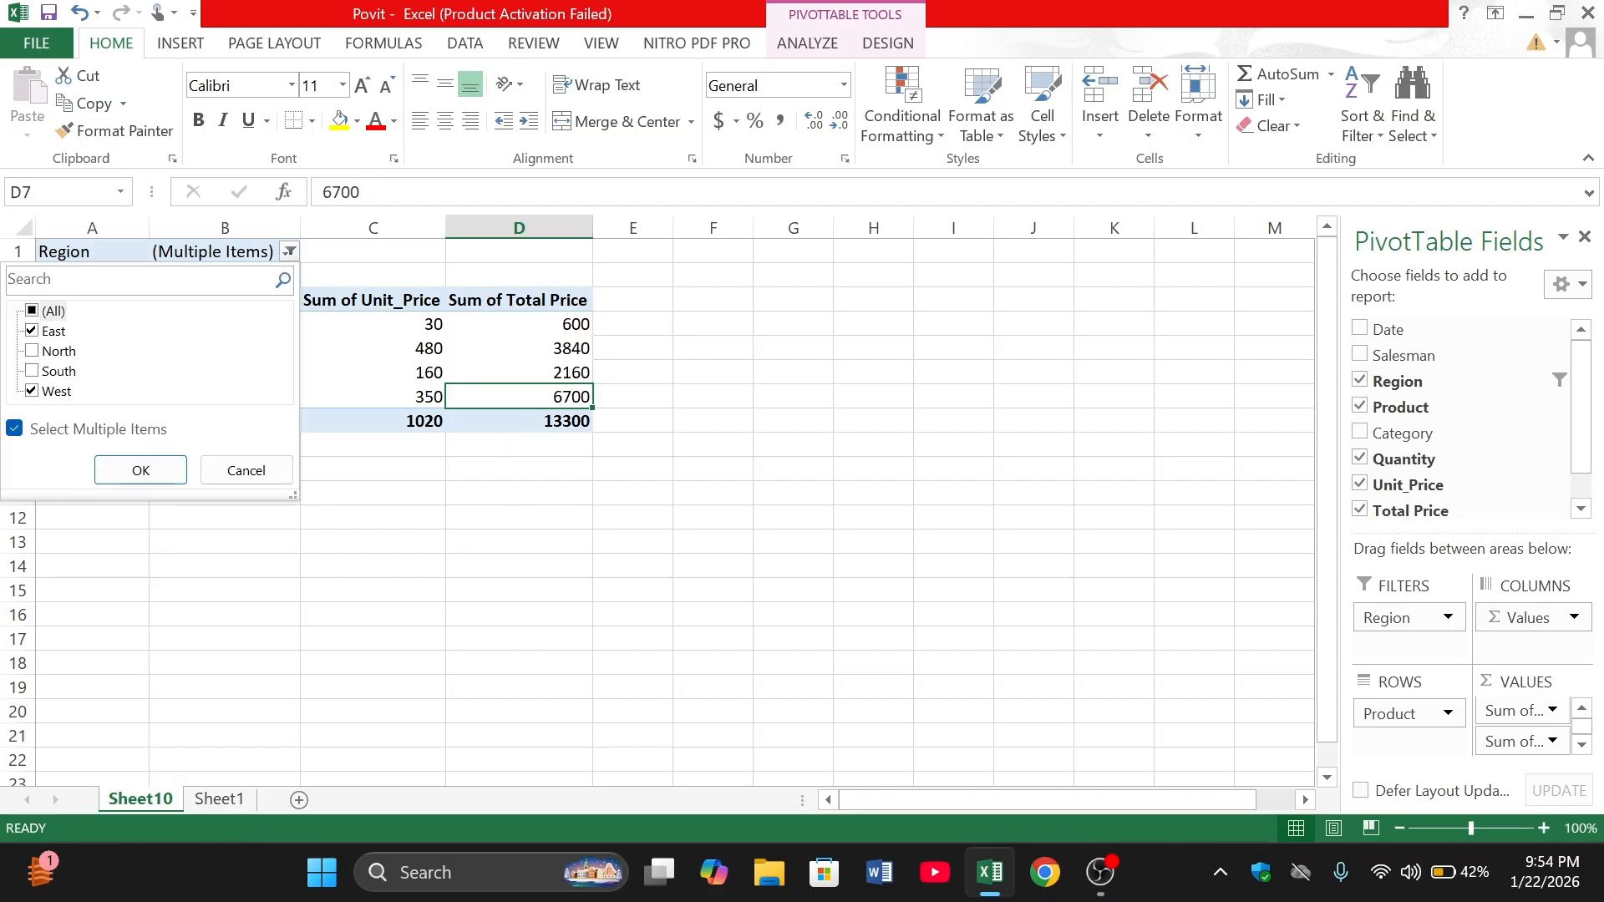
left_click(32, 352)
left_click(31, 372)
left_click(117, 469)
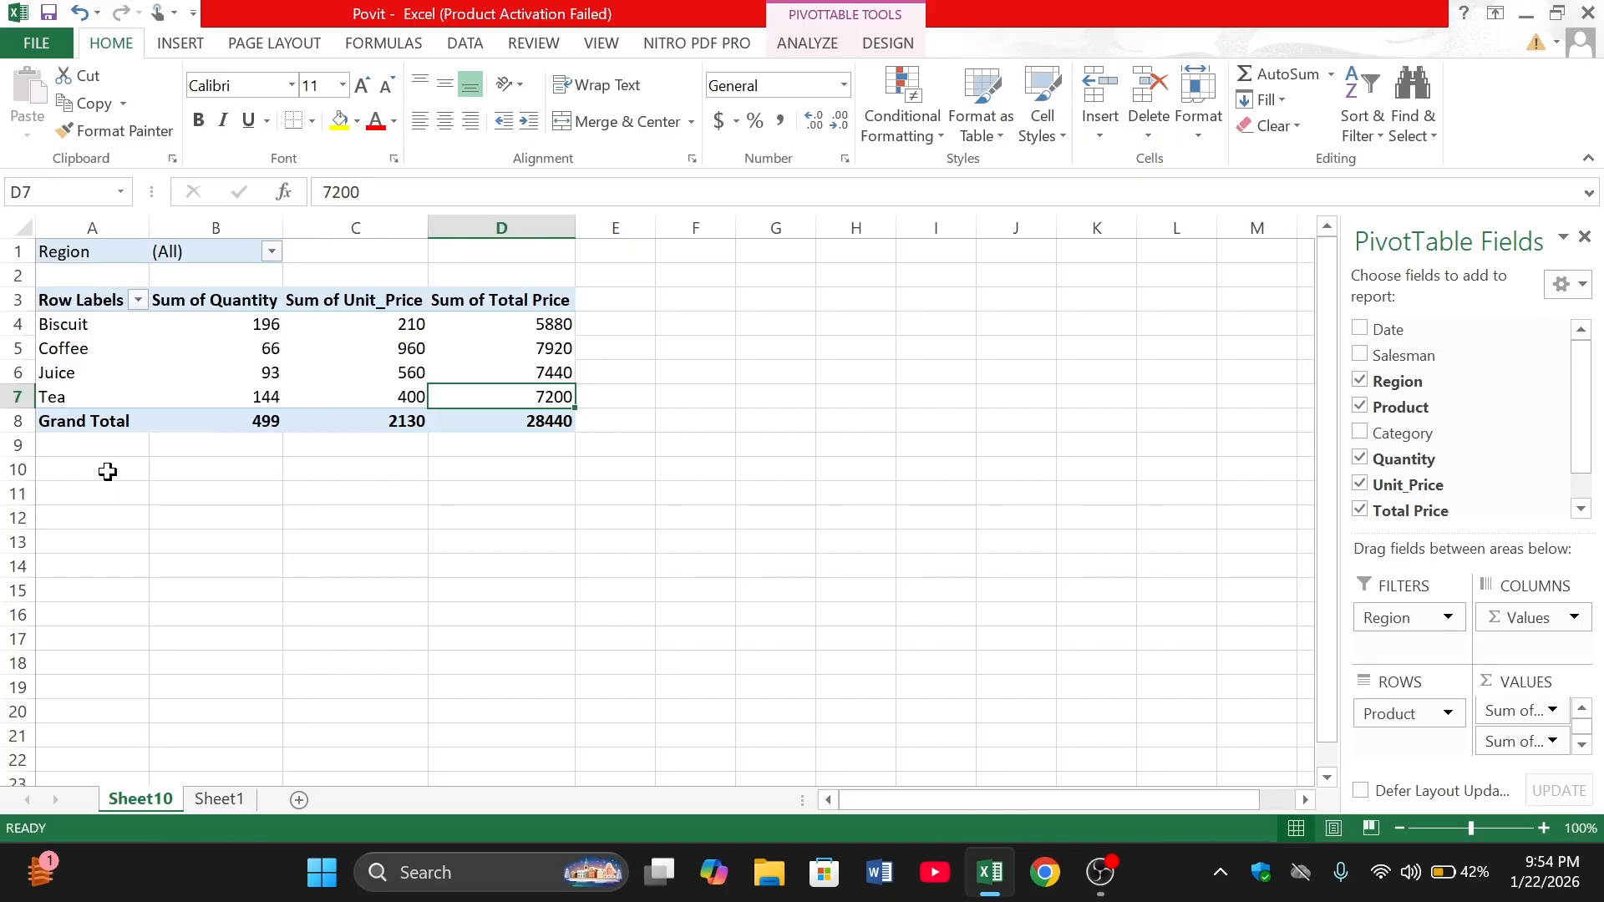
- Examine the PivotTable's product and region filter choices, its row labels, and the grand totals for quantity and total price
left_click(138, 299)
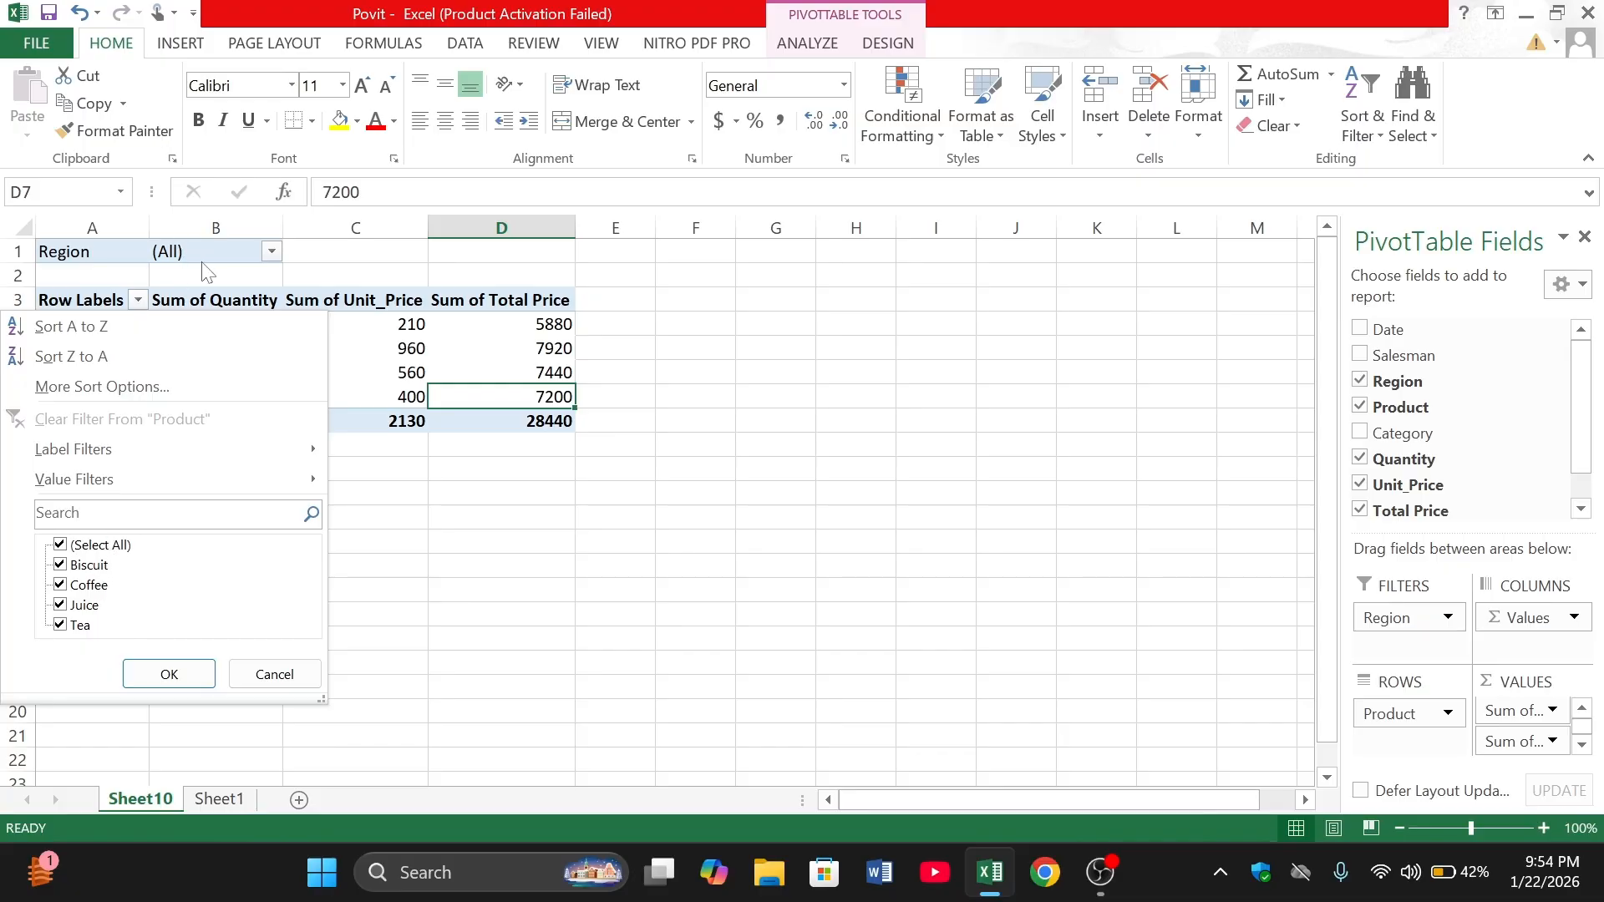
left_click(271, 250)
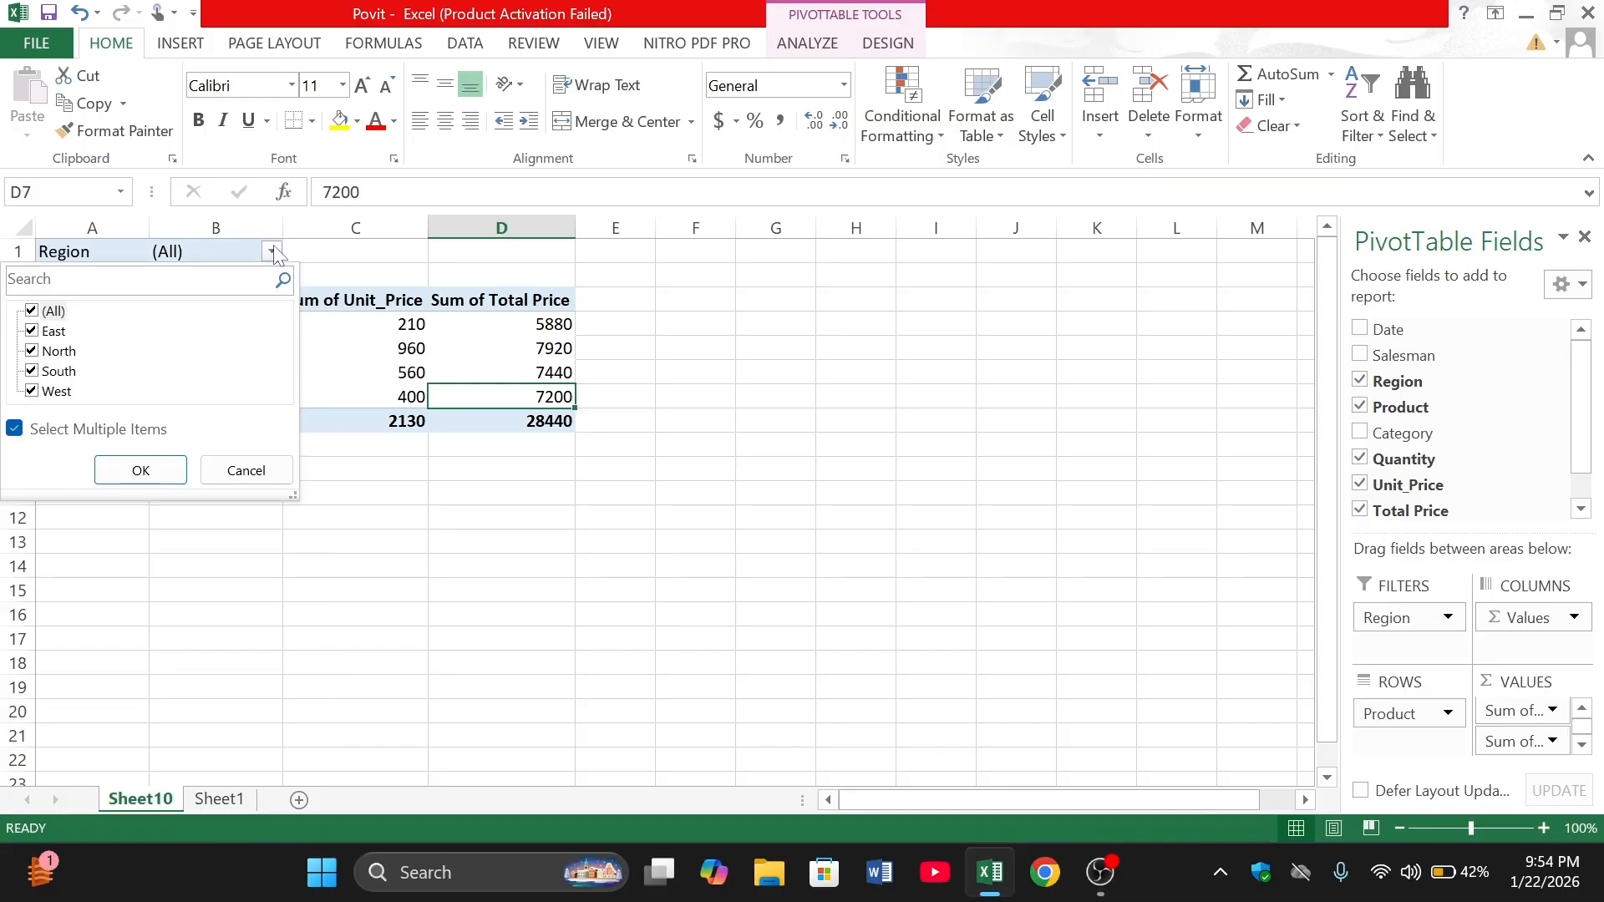
left_click(274, 251)
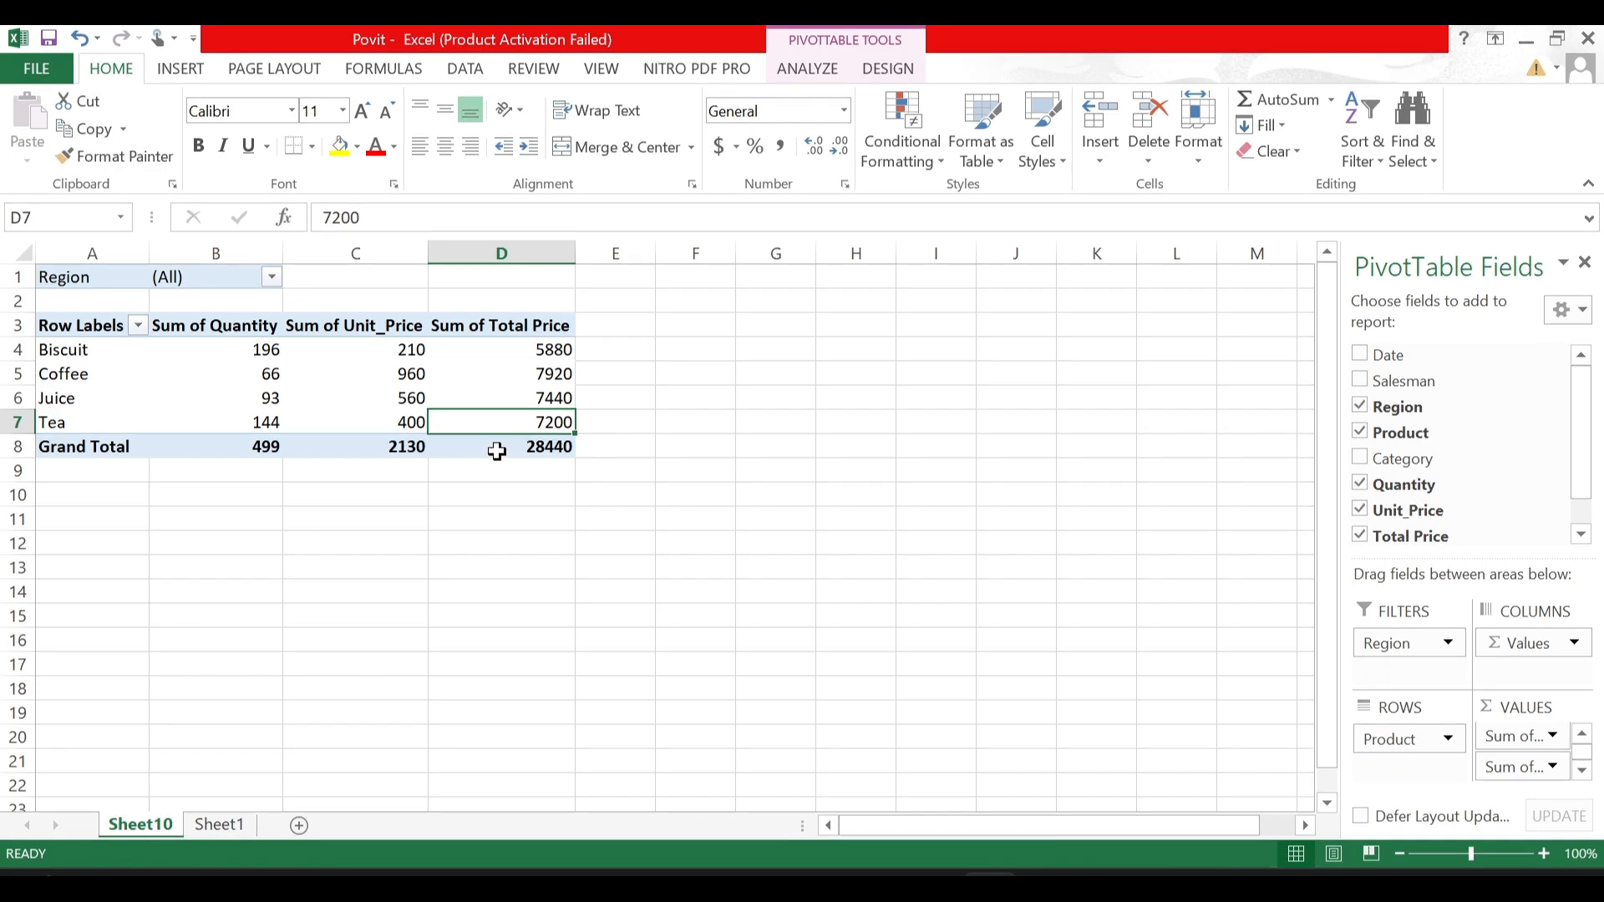
left_click(495, 450)
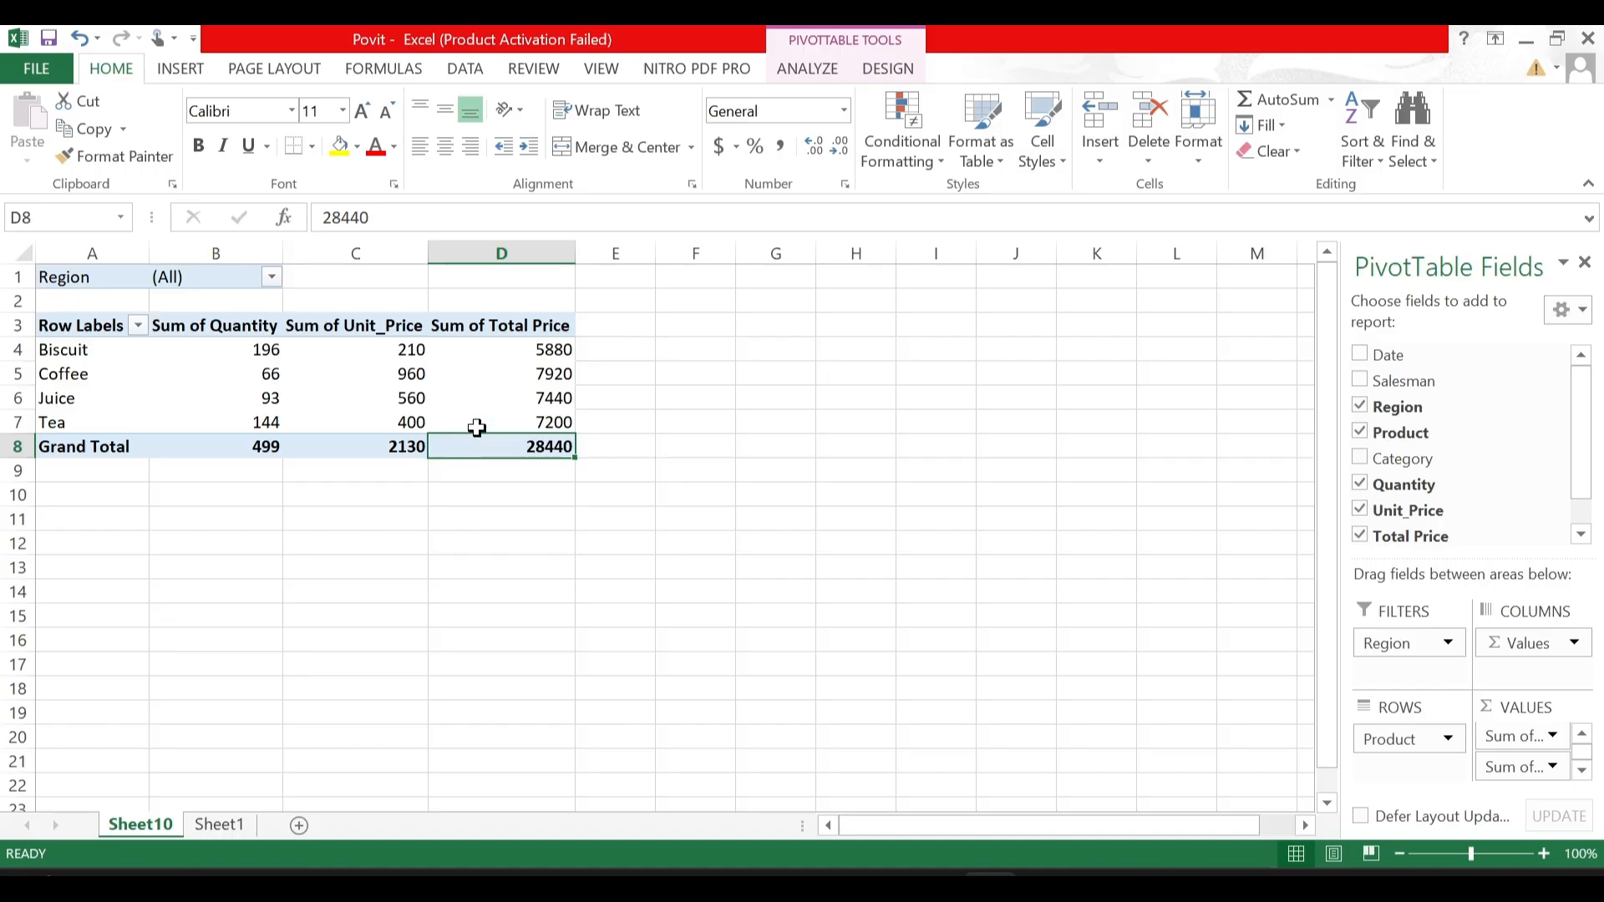
left_click(326, 382)
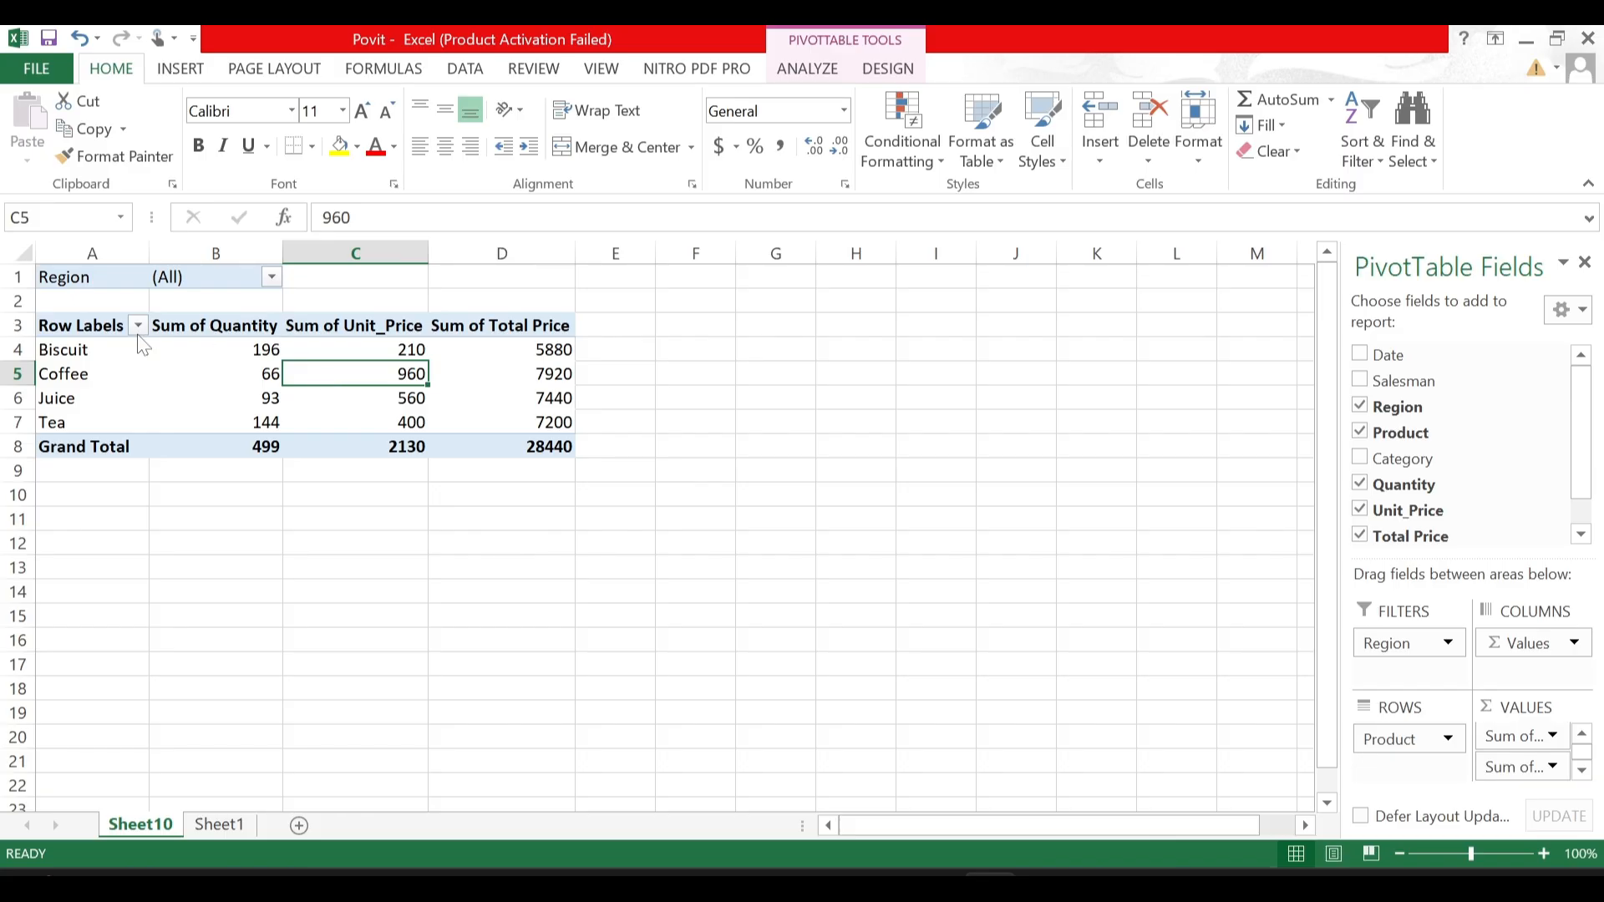
left_click(102, 328)
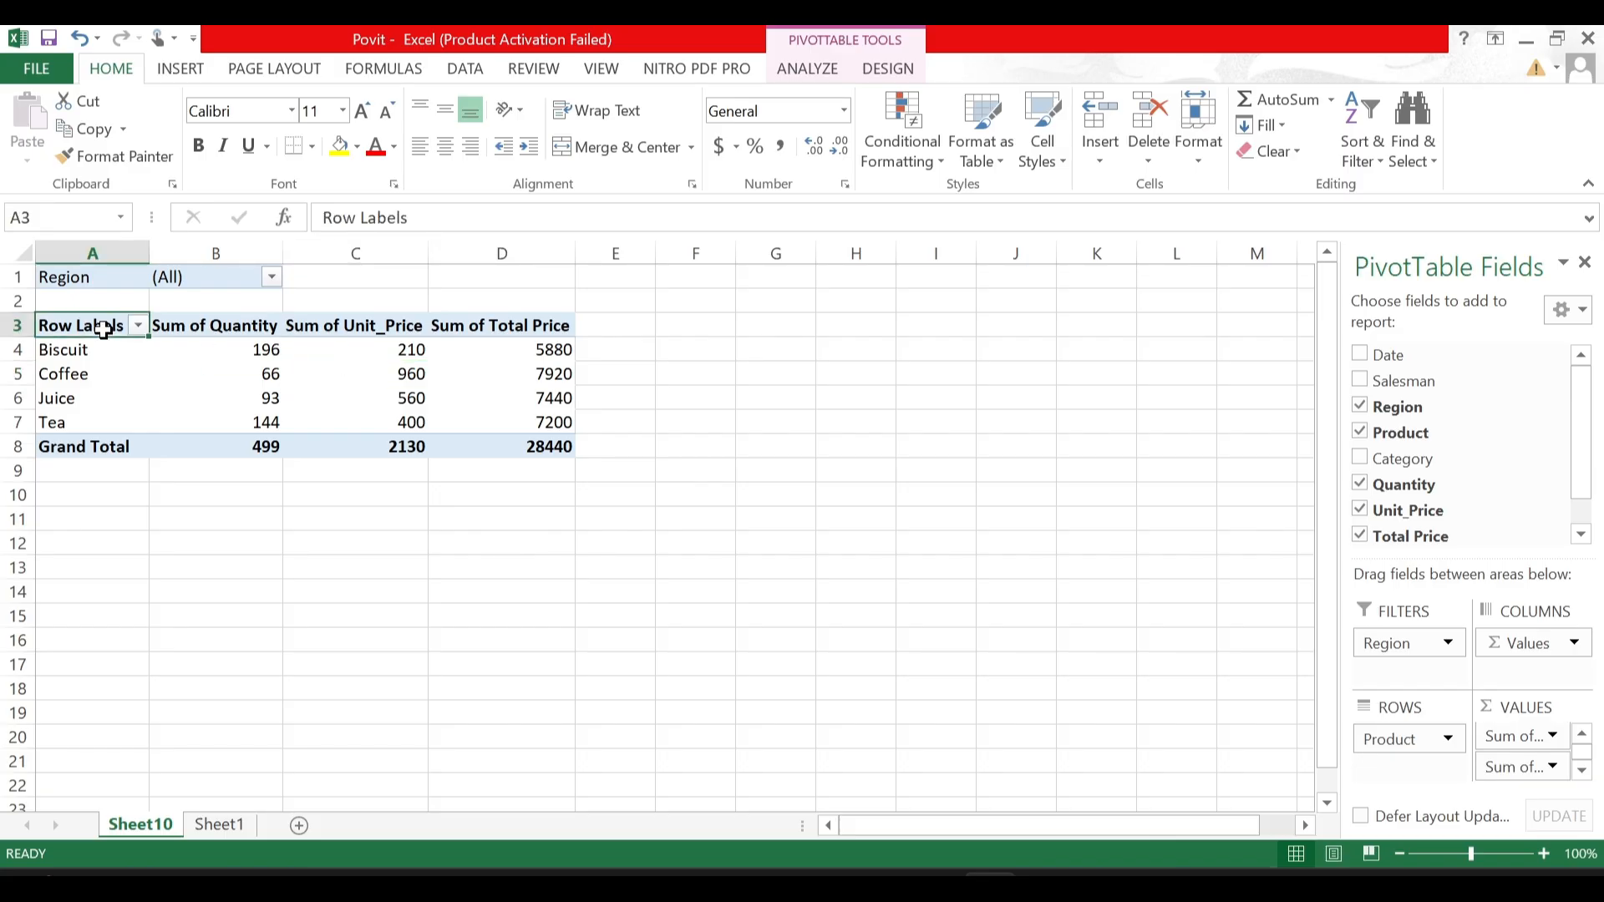
left_click(185, 449)
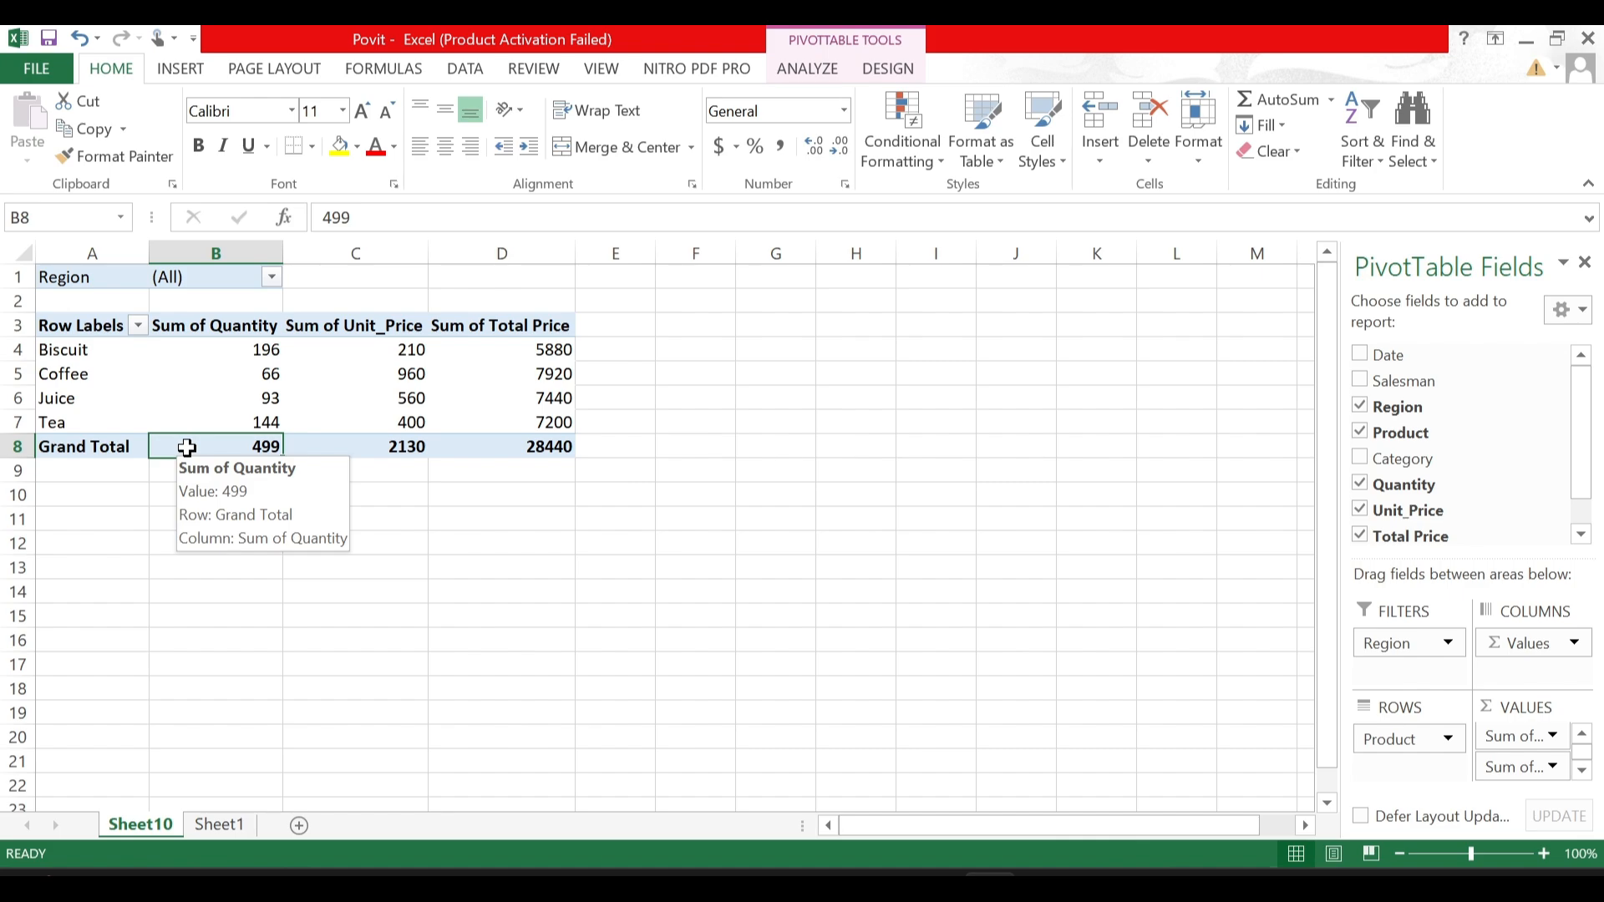
left_click(83, 350)
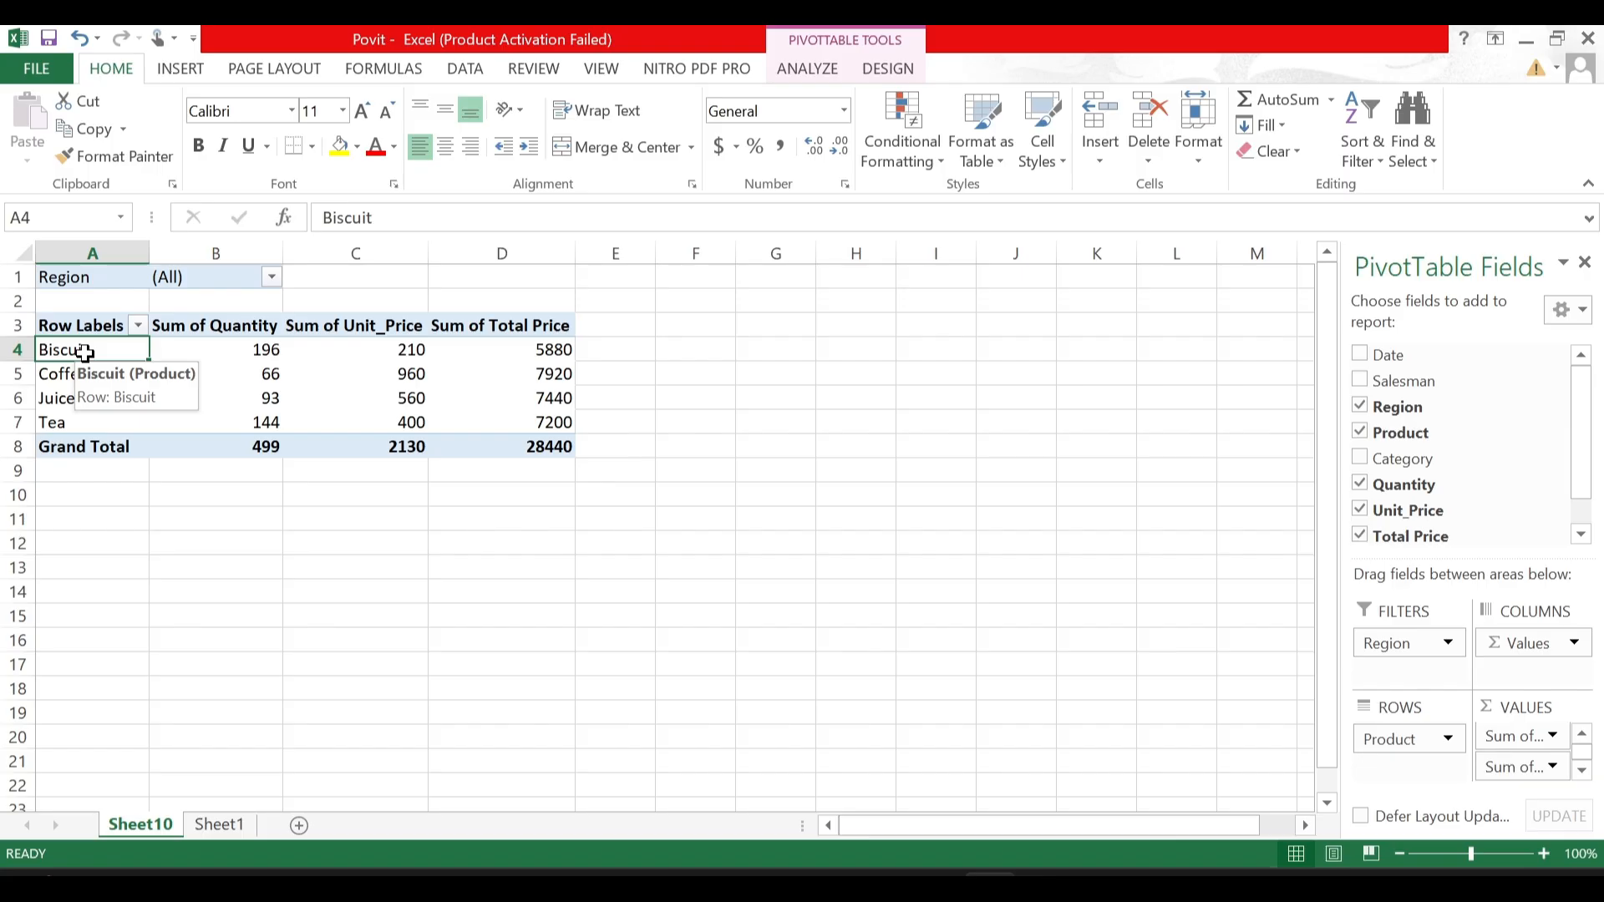
- Compare the raw sales records on Sheet1 with the summarized PivotTable on Sheet10
left_click(218, 825)
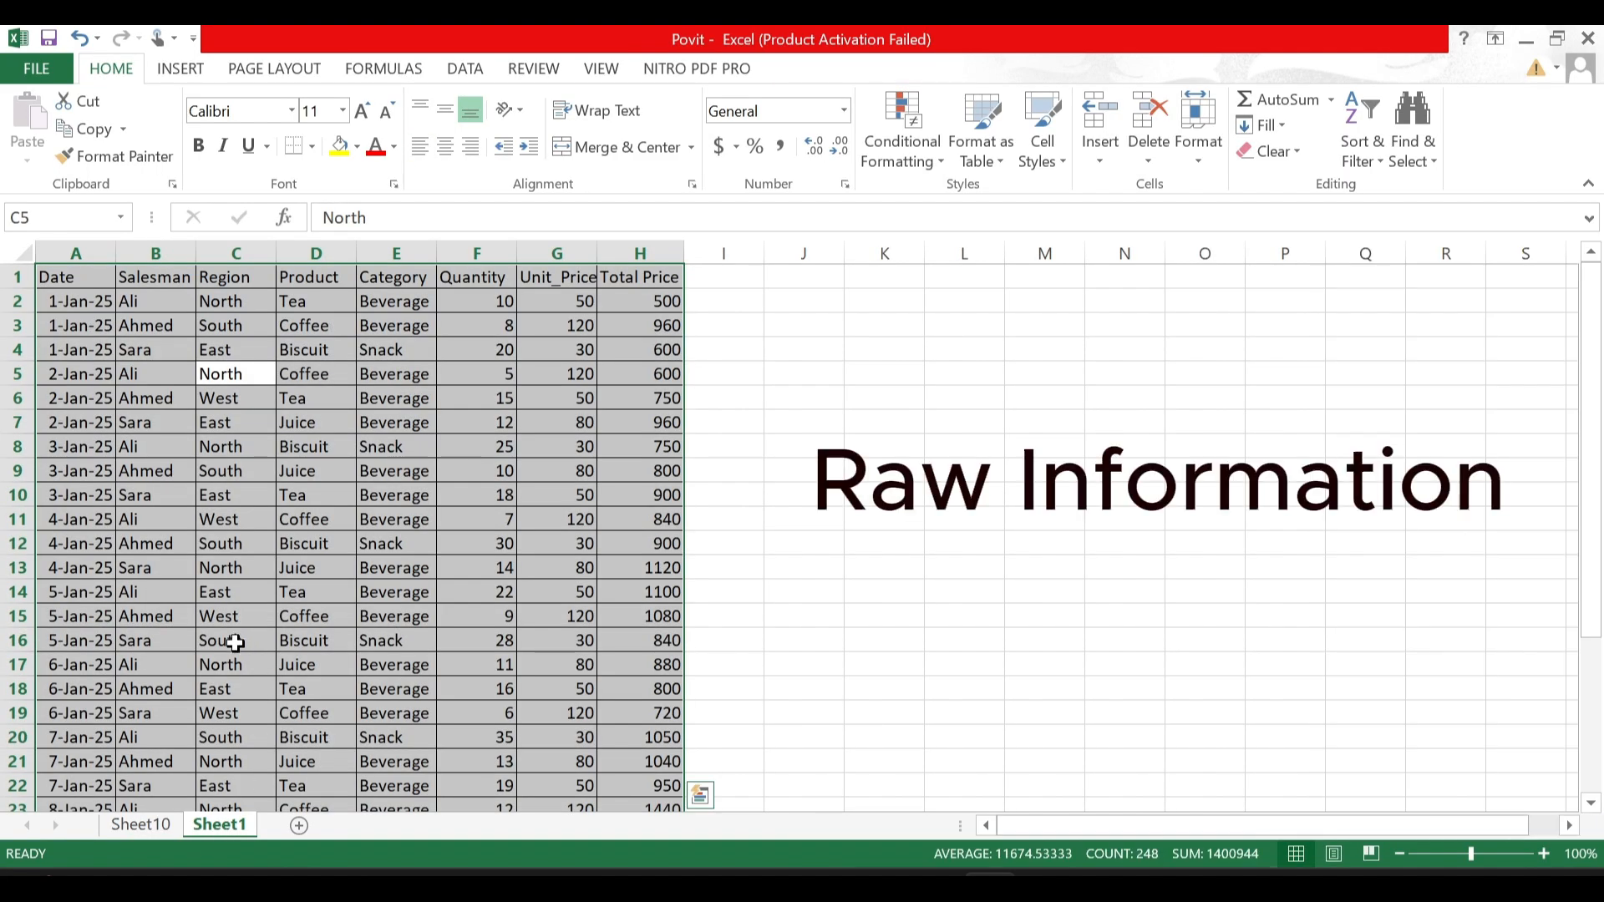
left_click(144, 827)
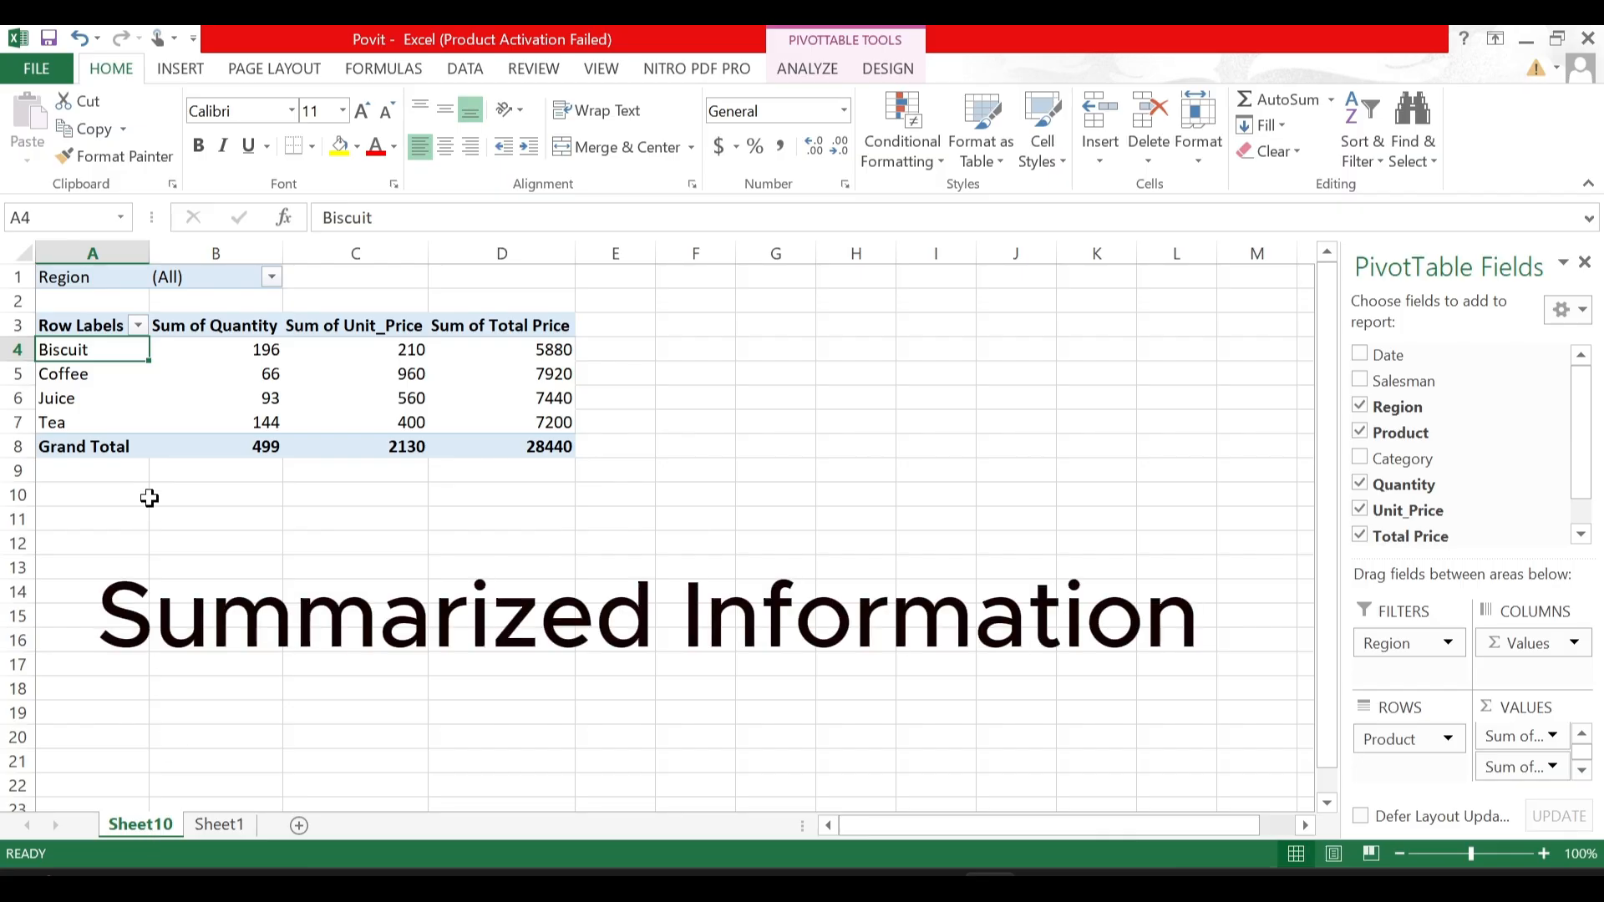
left_click(216, 825)
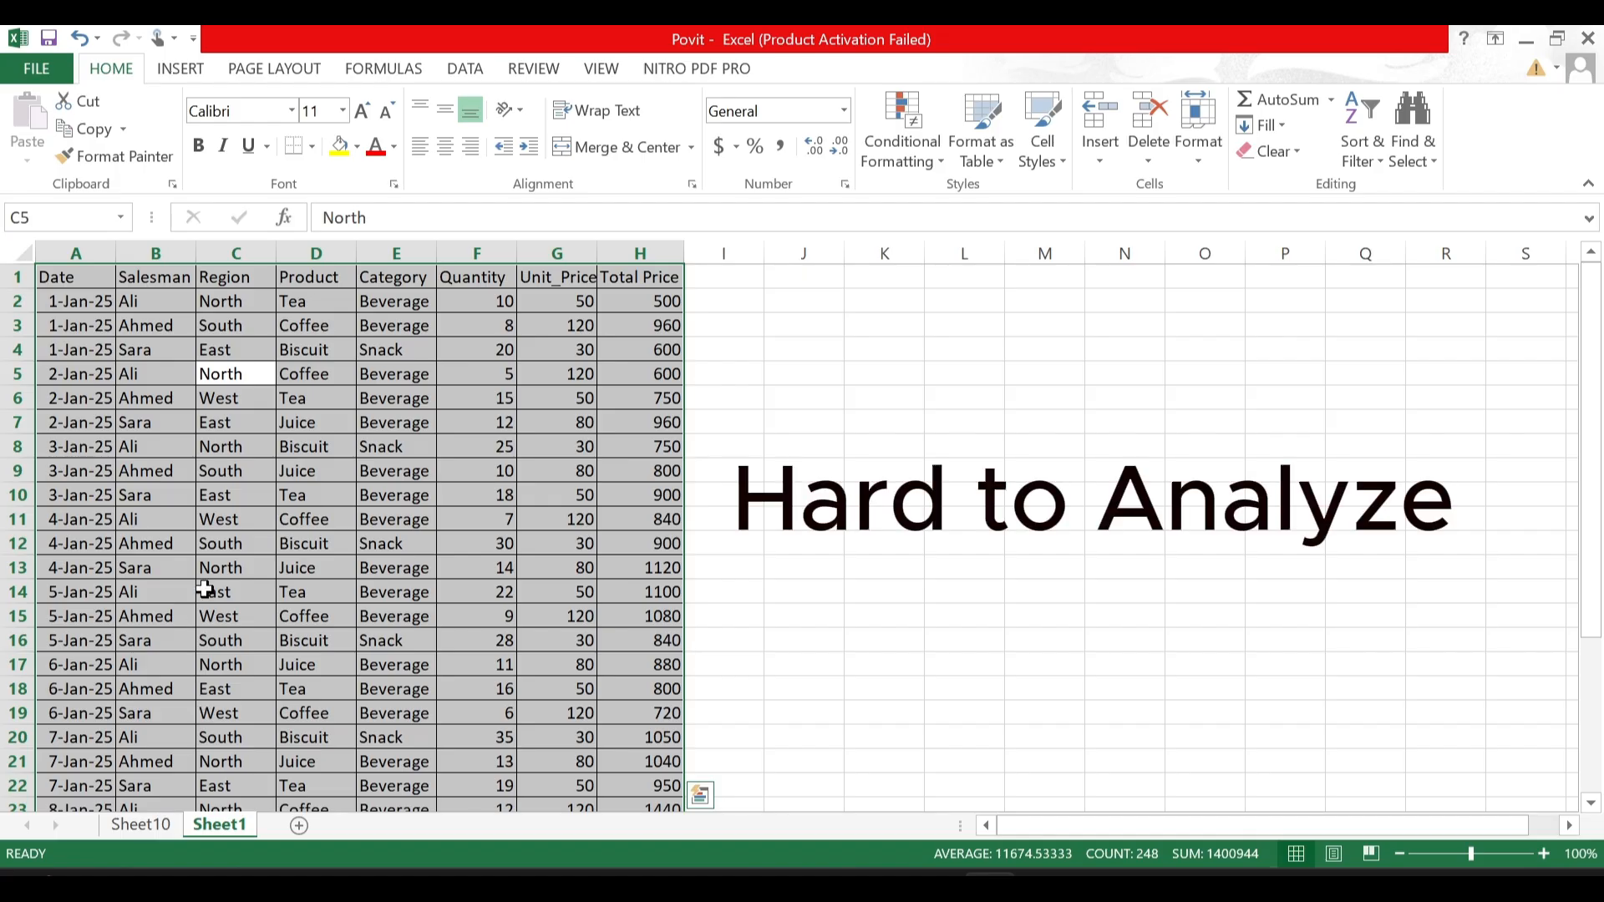
left_click(142, 825)
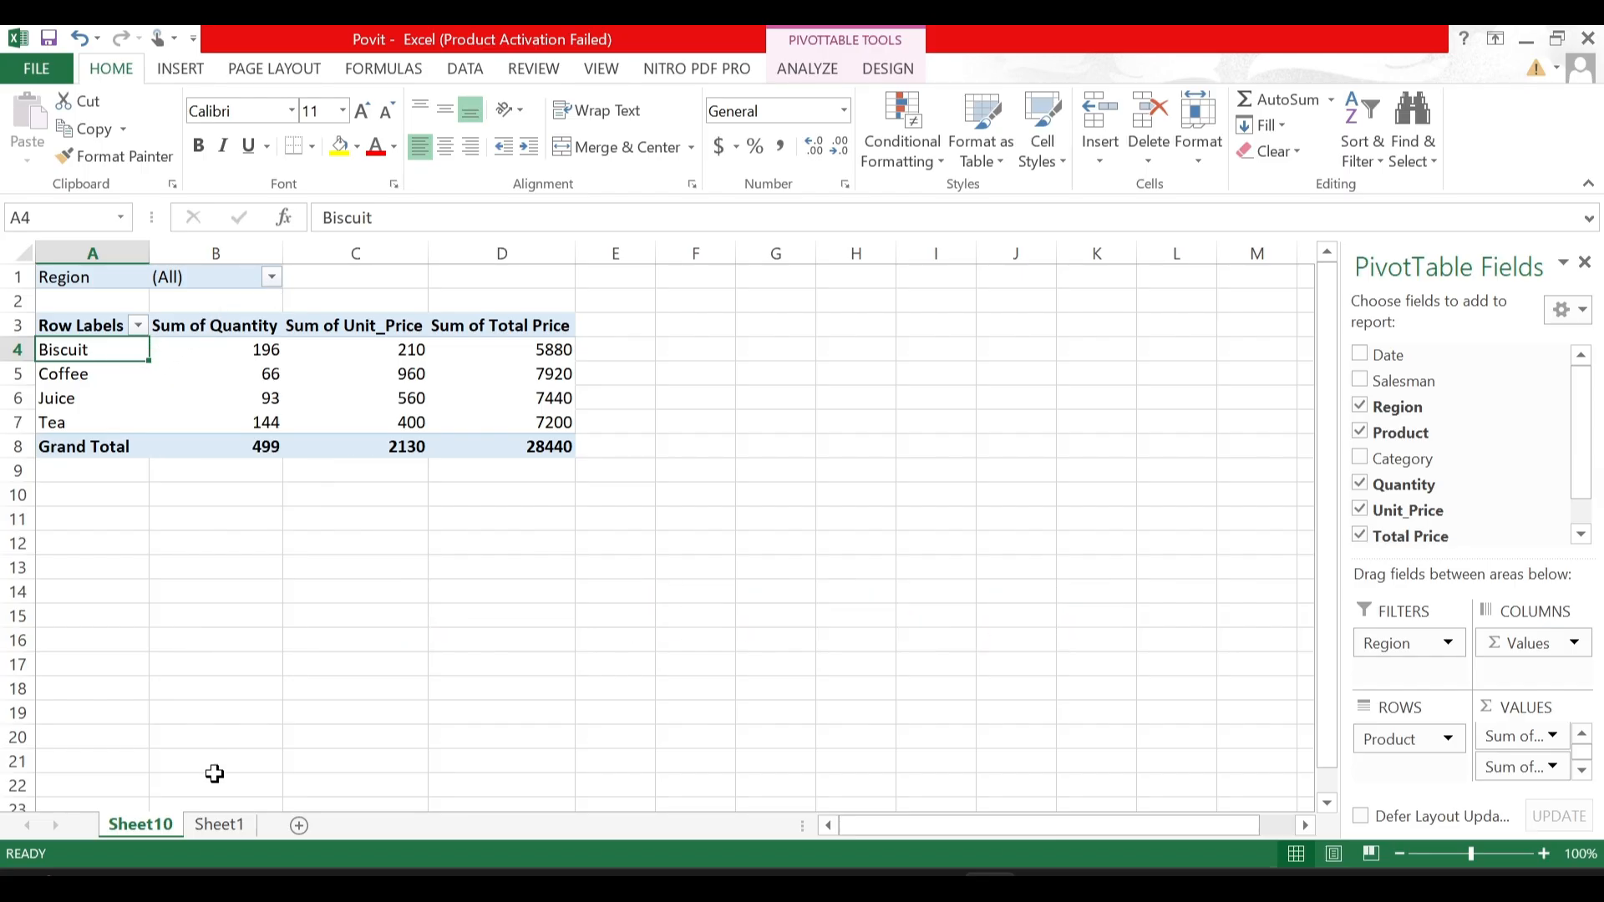
left_click(221, 825)
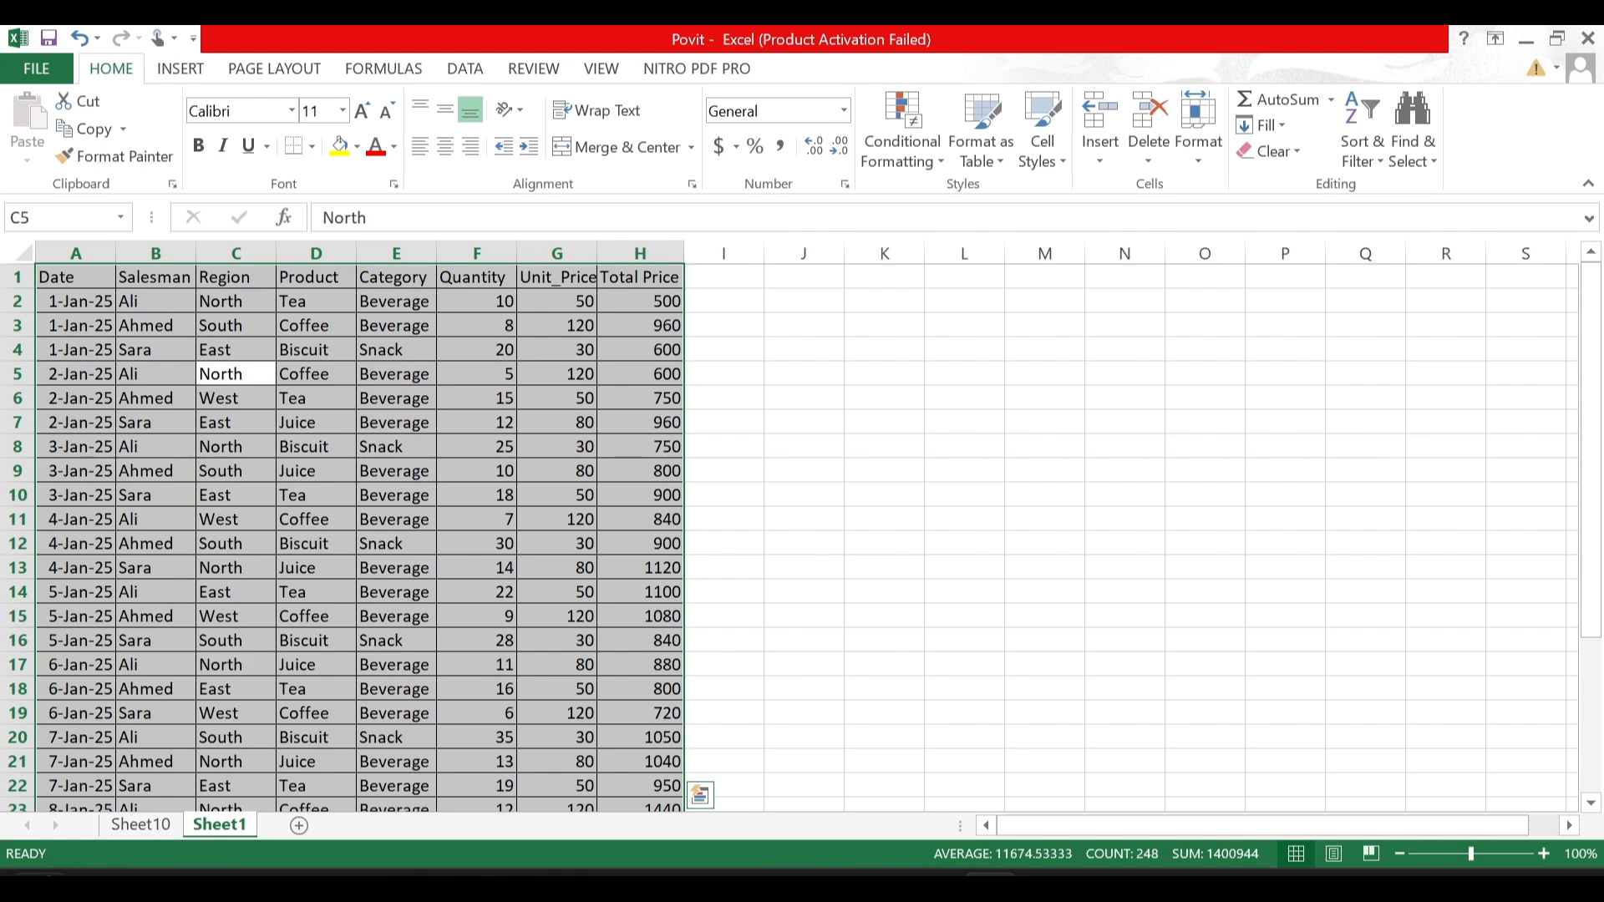
left_click(138, 826)
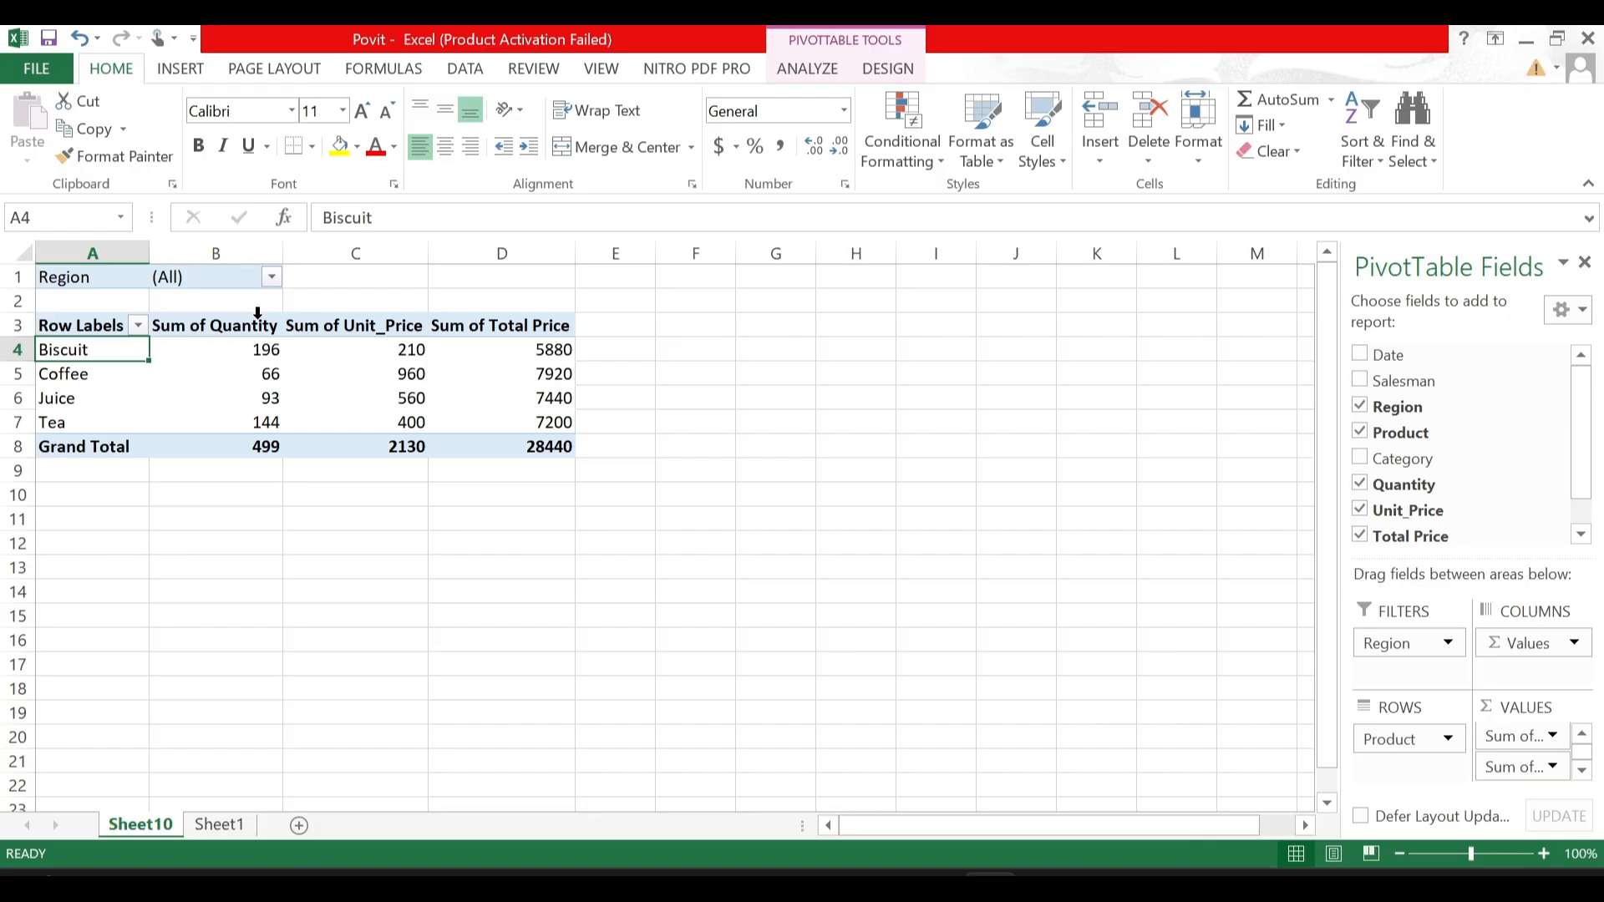
- Inspect the Total Price formula in cell H2 of Sheet1, and the quantity and total price sums in the PivotTable on Sheet10
left_click(214, 827)
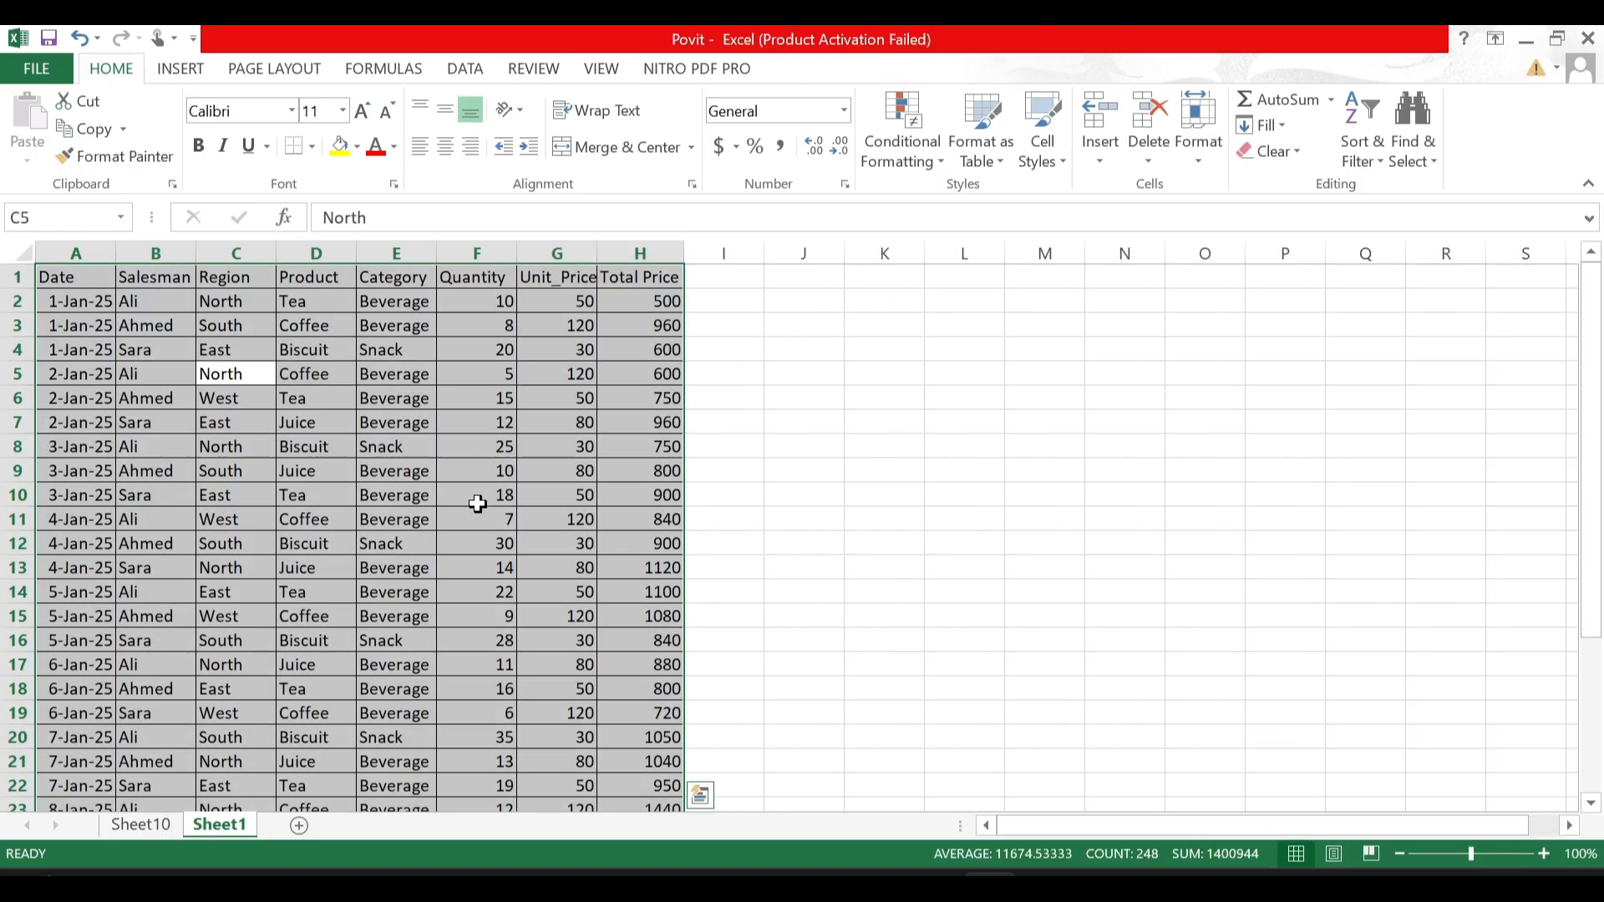
left_click(626, 308)
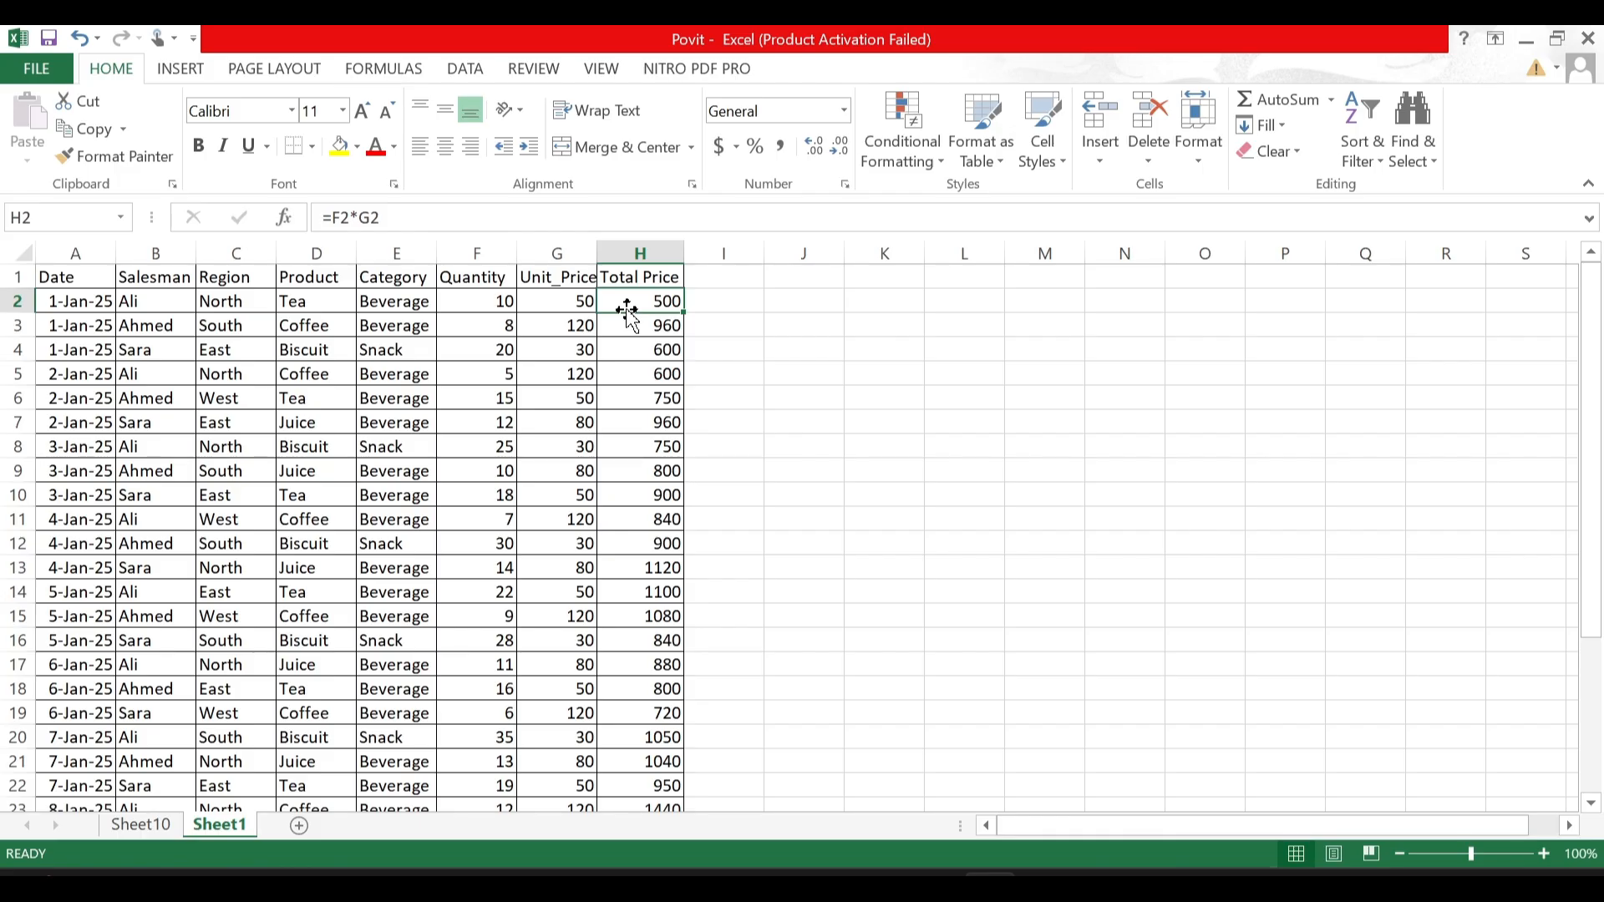
left_click(151, 829)
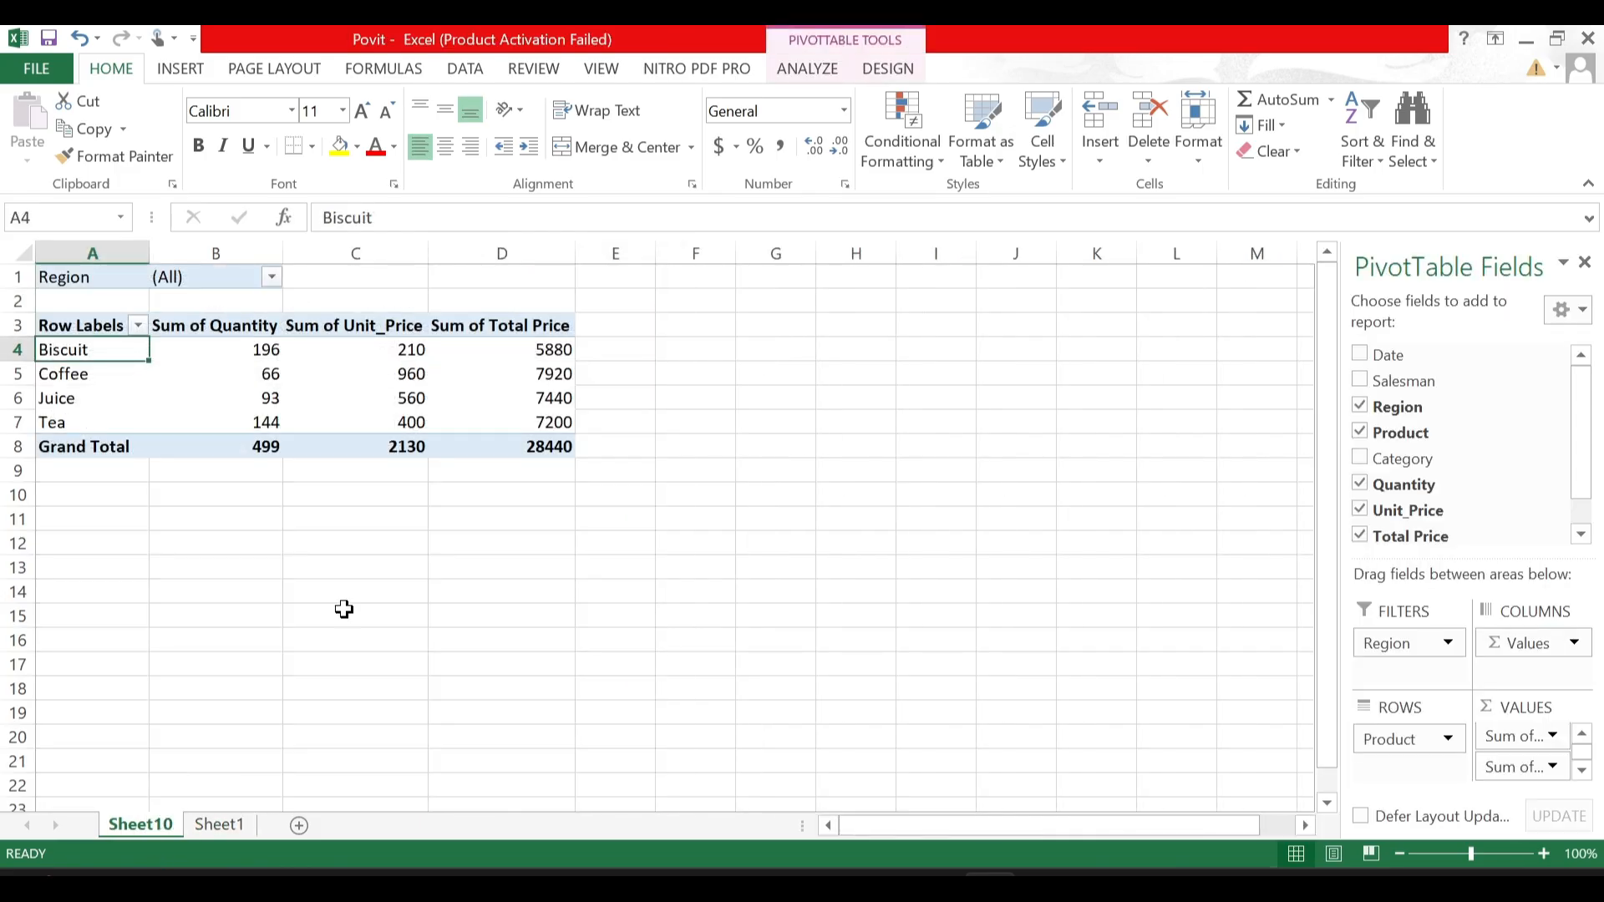
mouse_move(555, 447)
mouse_move(265, 372)
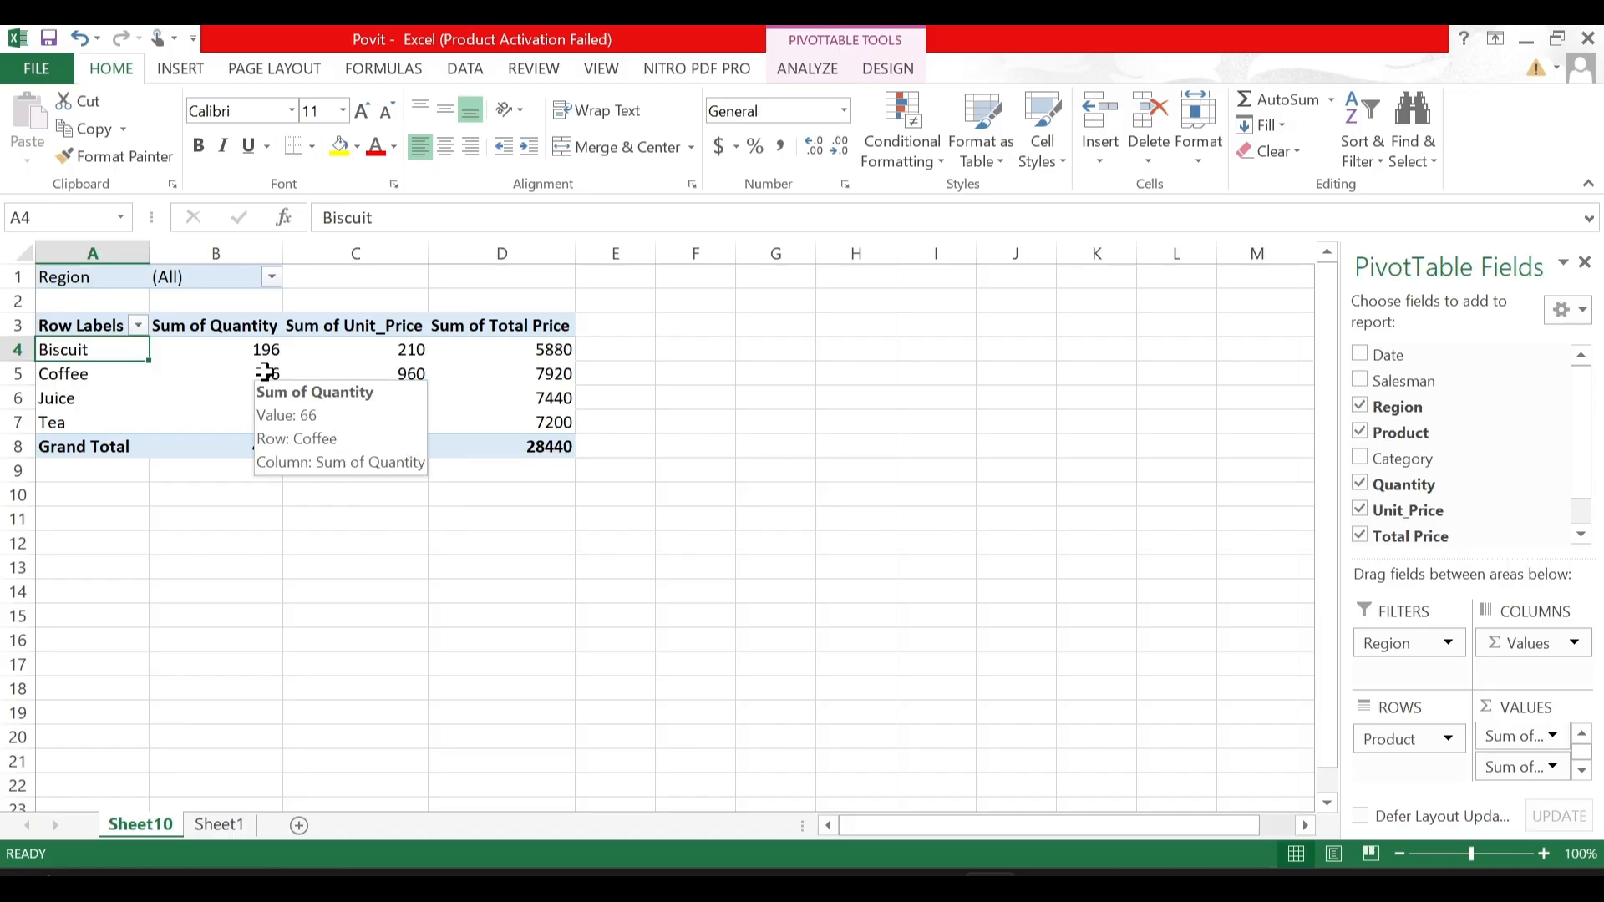
left_click(224, 823)
left_click(159, 825)
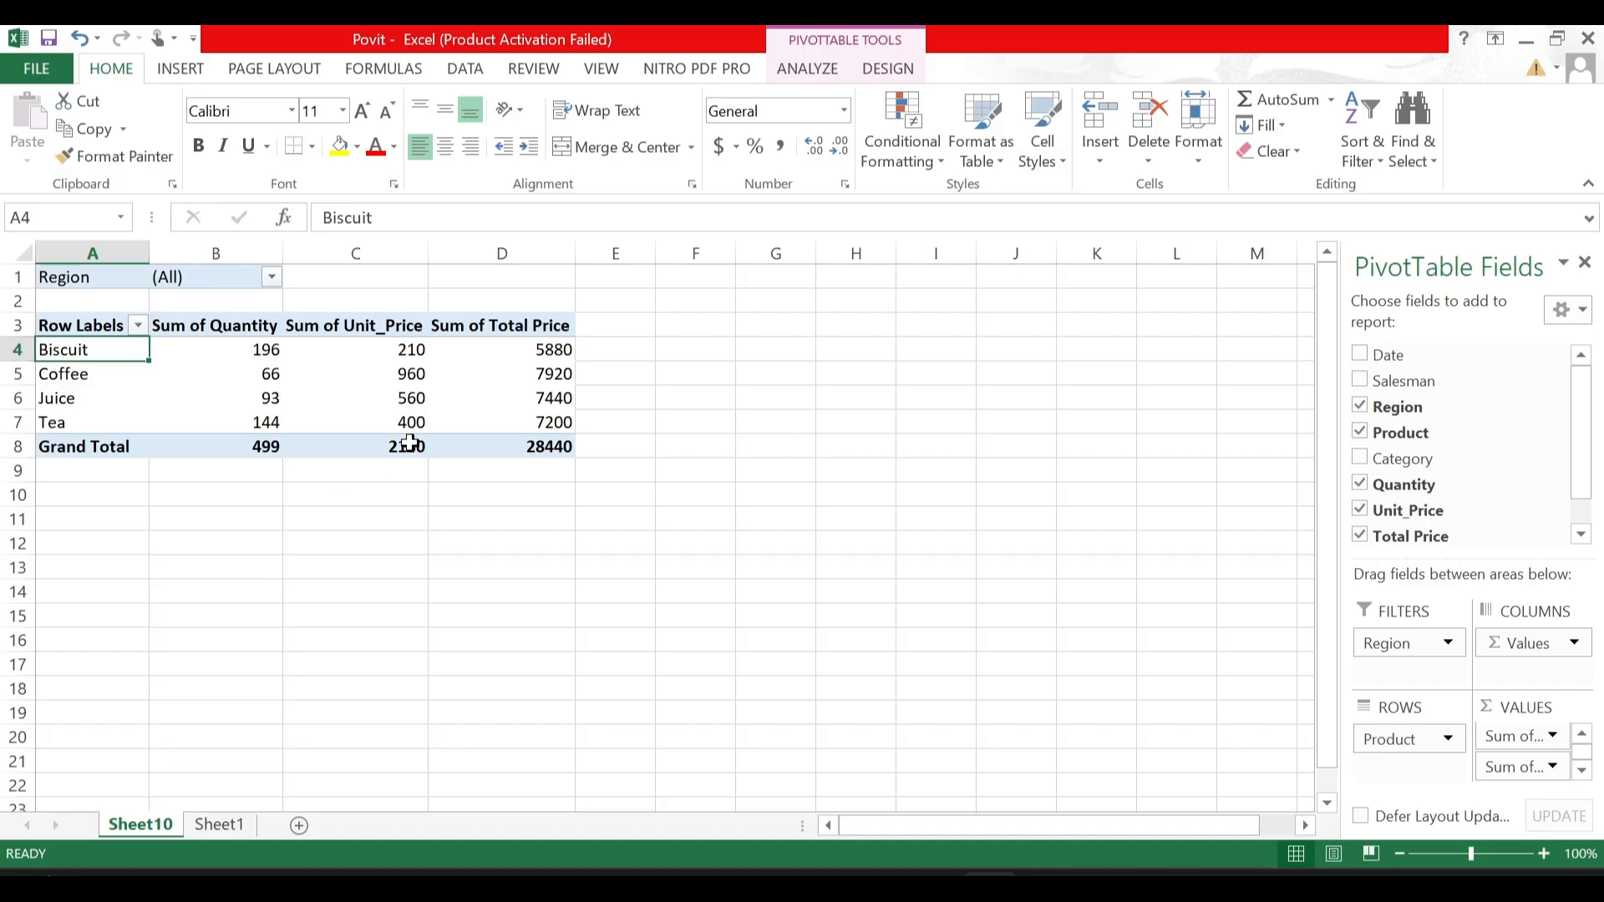
left_click(536, 351)
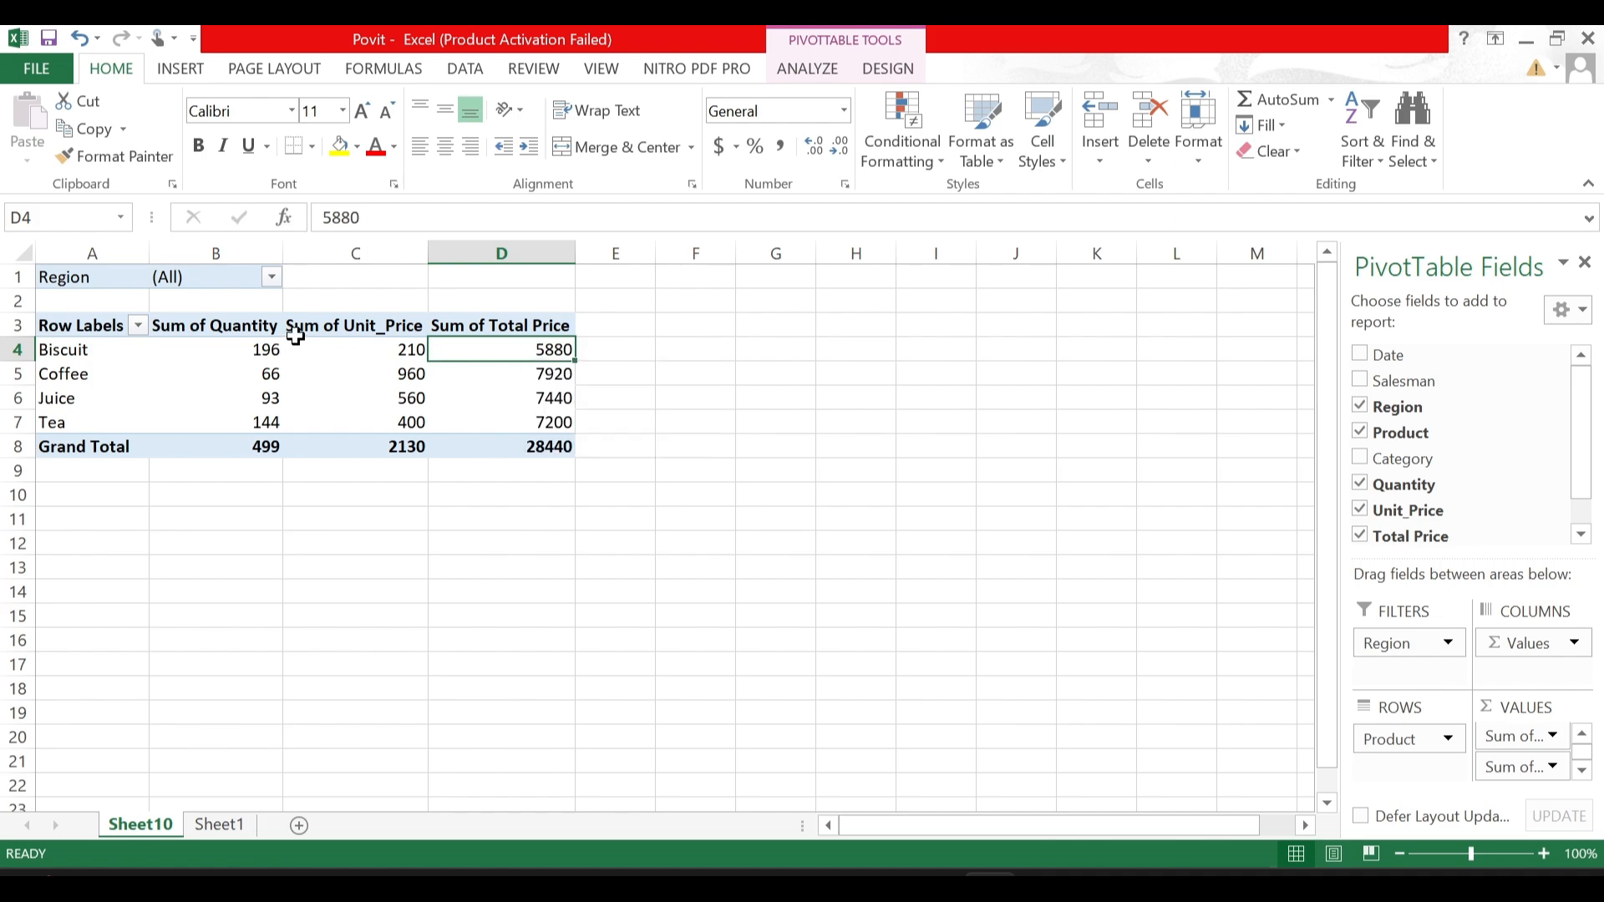
- Show the PivotTable's Sum of Total Price values as % of Grand Total
right_click(502, 351)
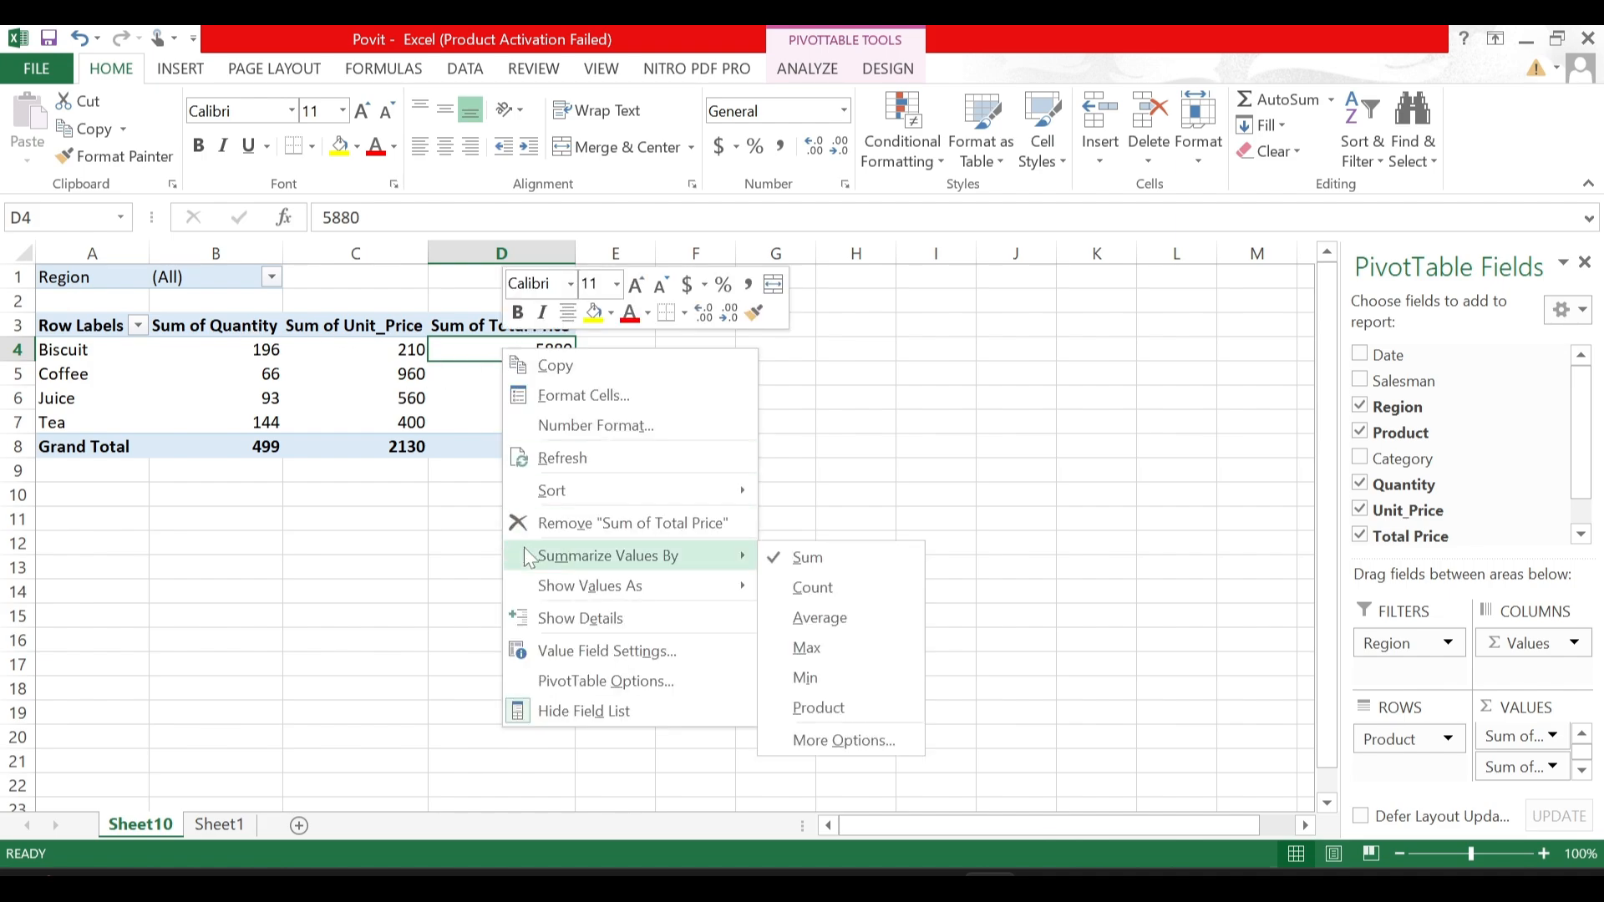
left_click(358, 470)
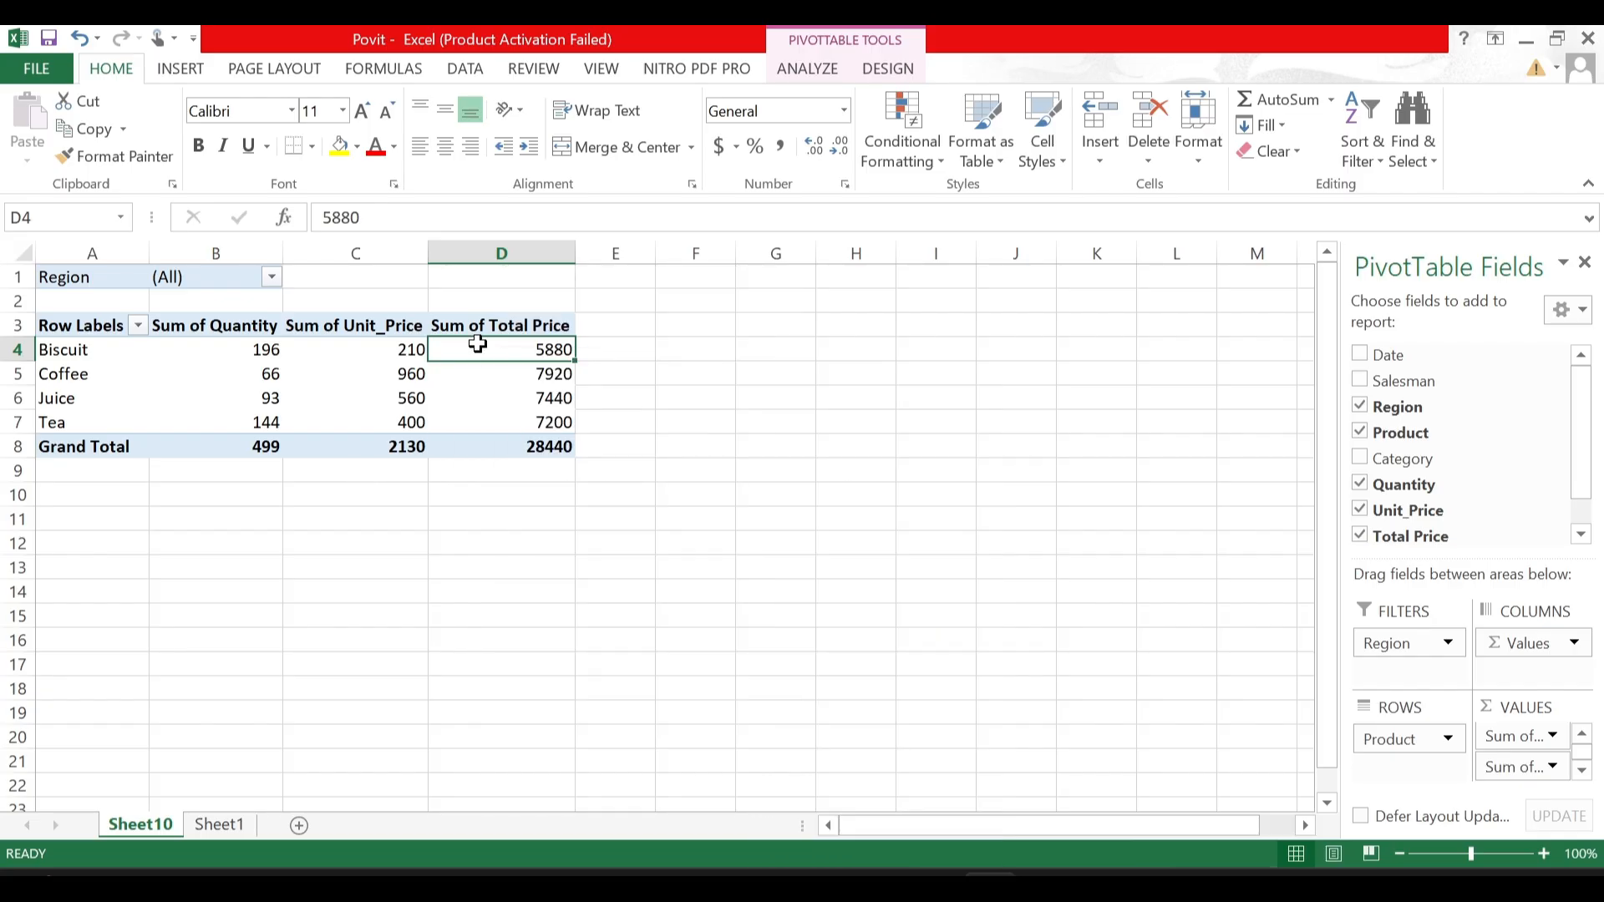
mouse_move(477, 344)
right_click(510, 343)
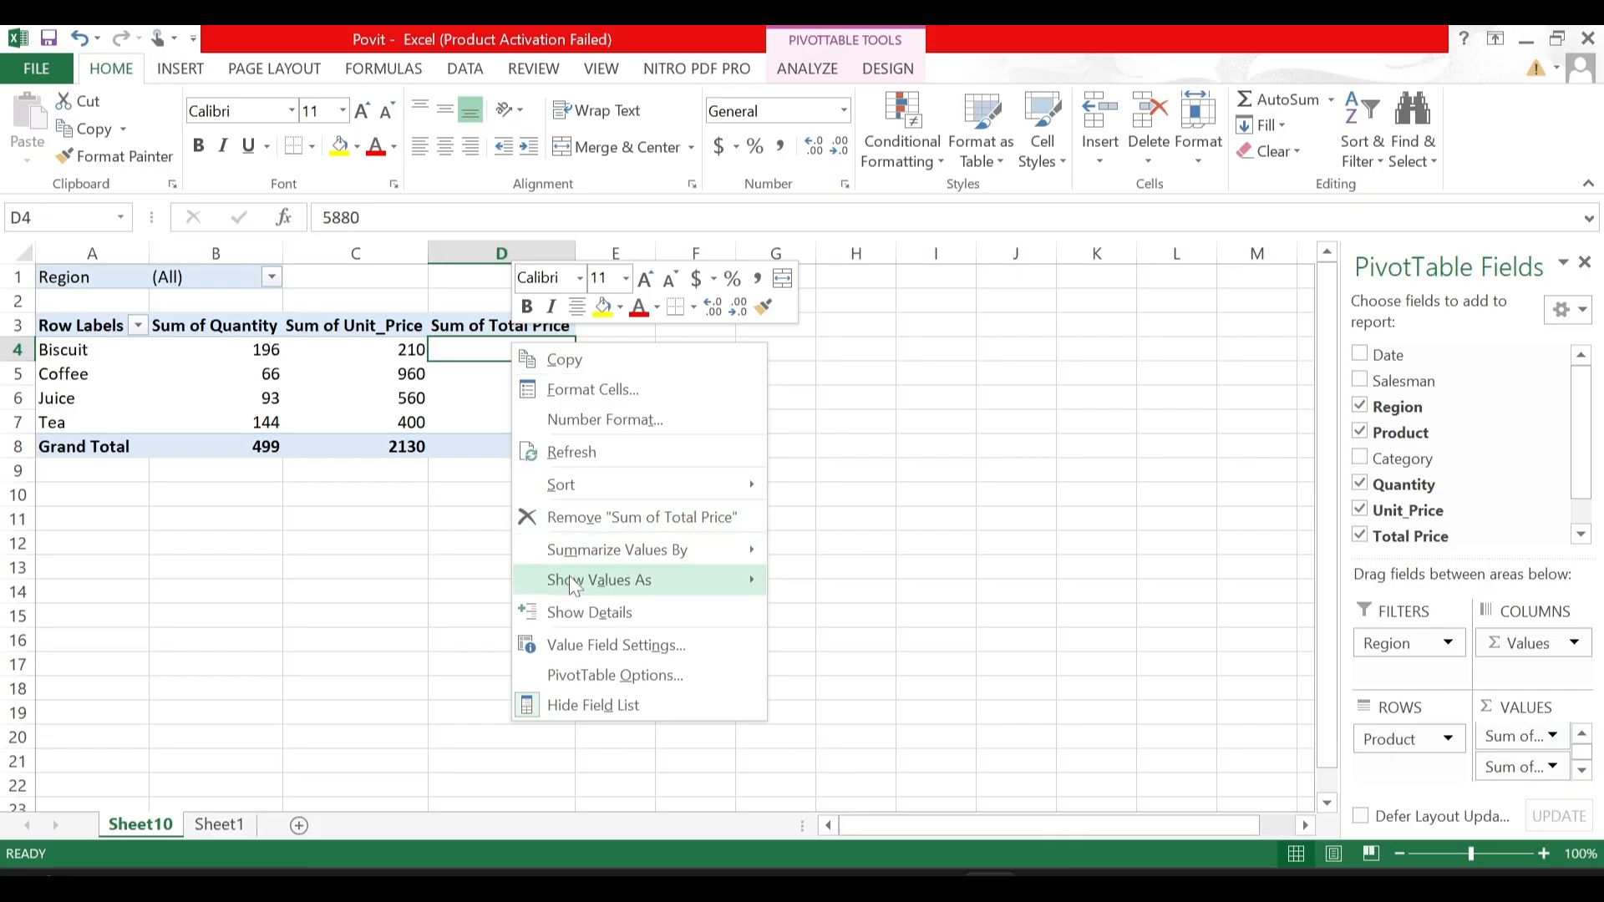
mouse_move(575, 586)
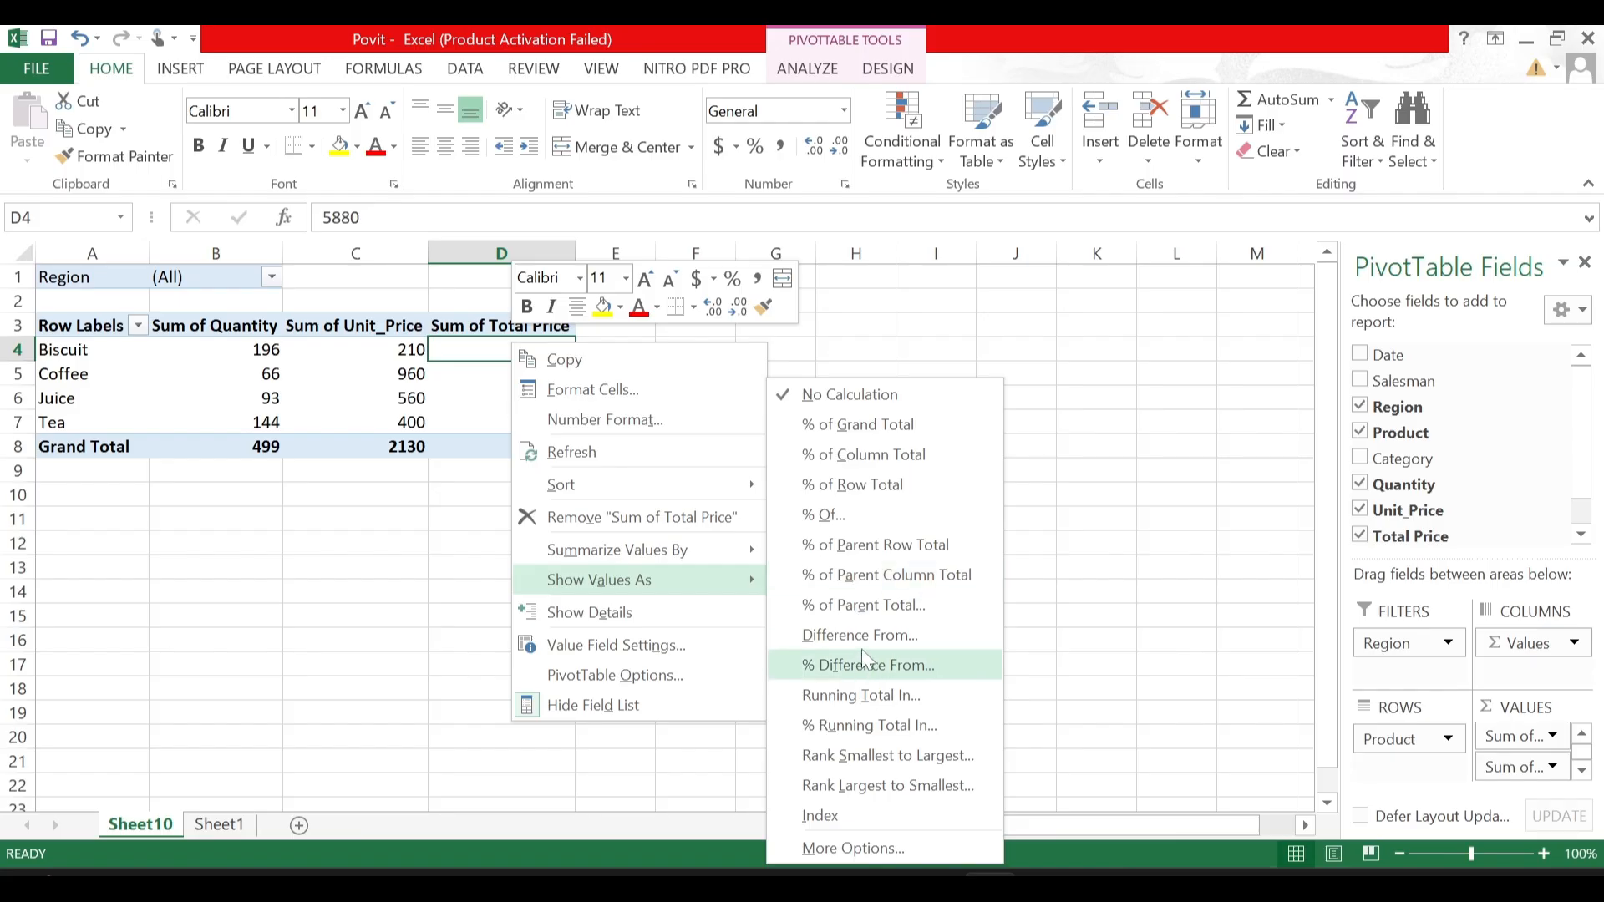
left_click(886, 431)
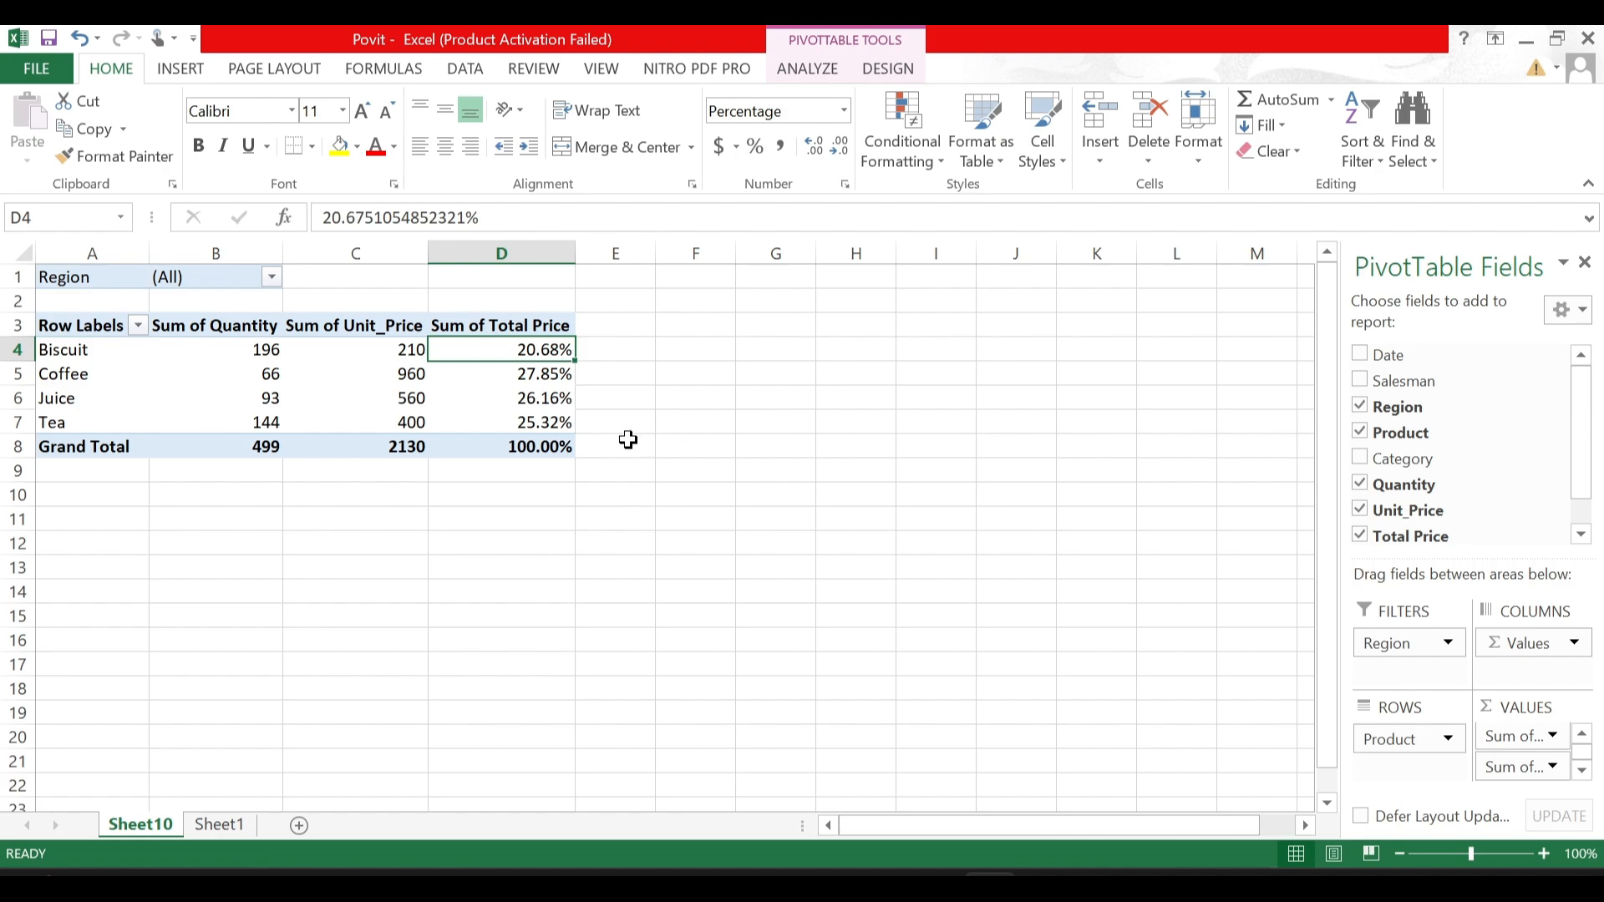
- Switch the Sum of Total Price display to % of Column Total and undo the percentage display
right_click(540, 348)
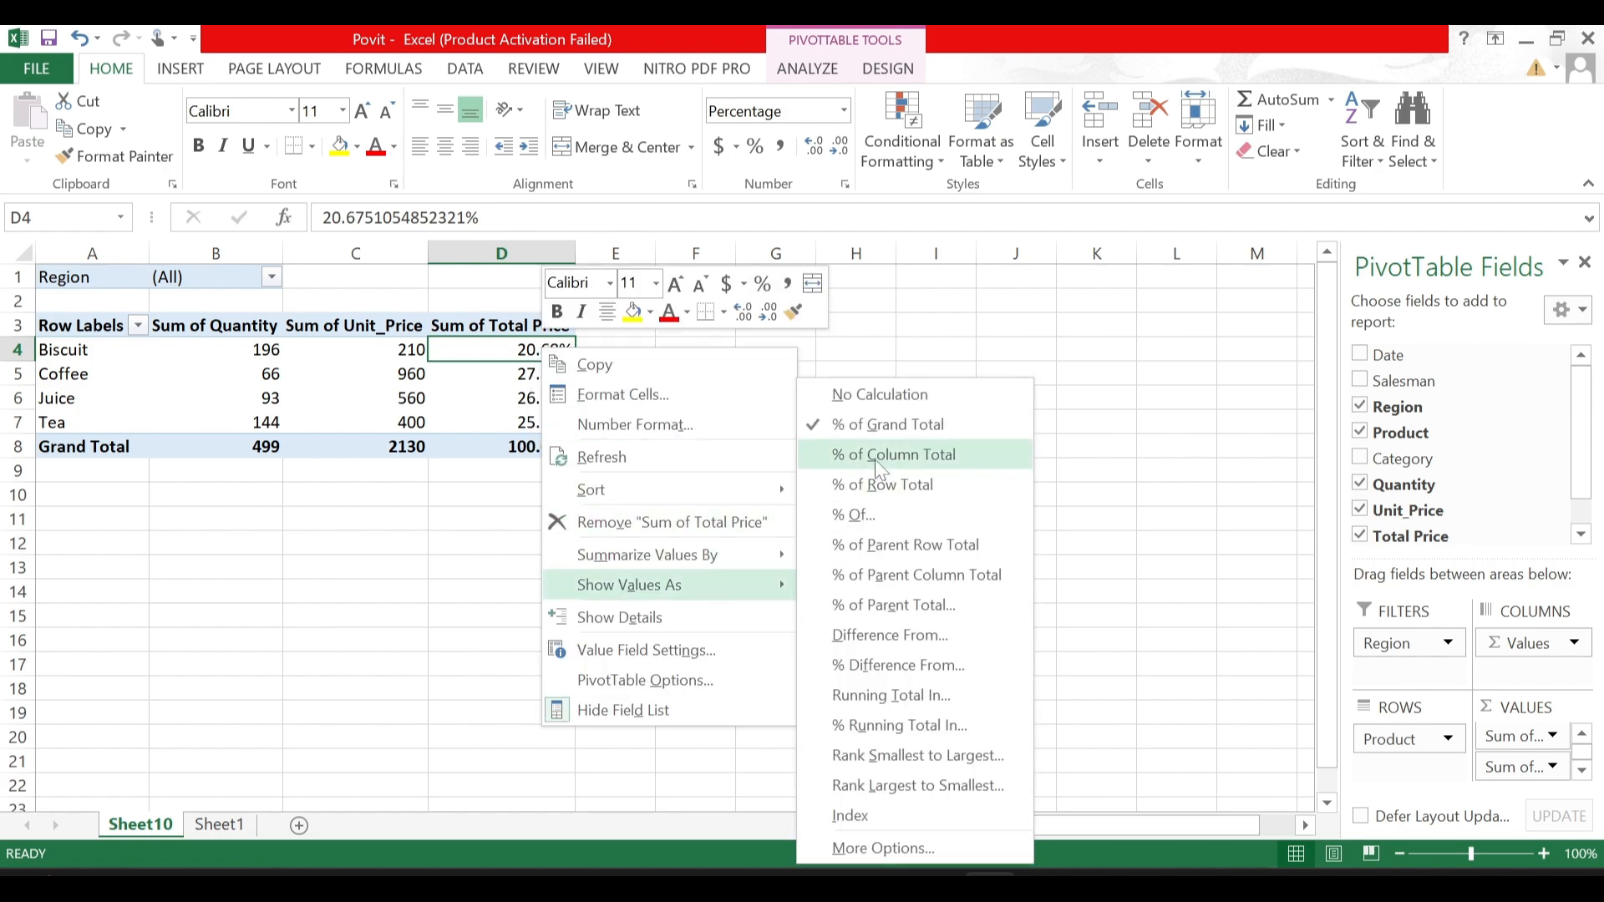
left_click(875, 456)
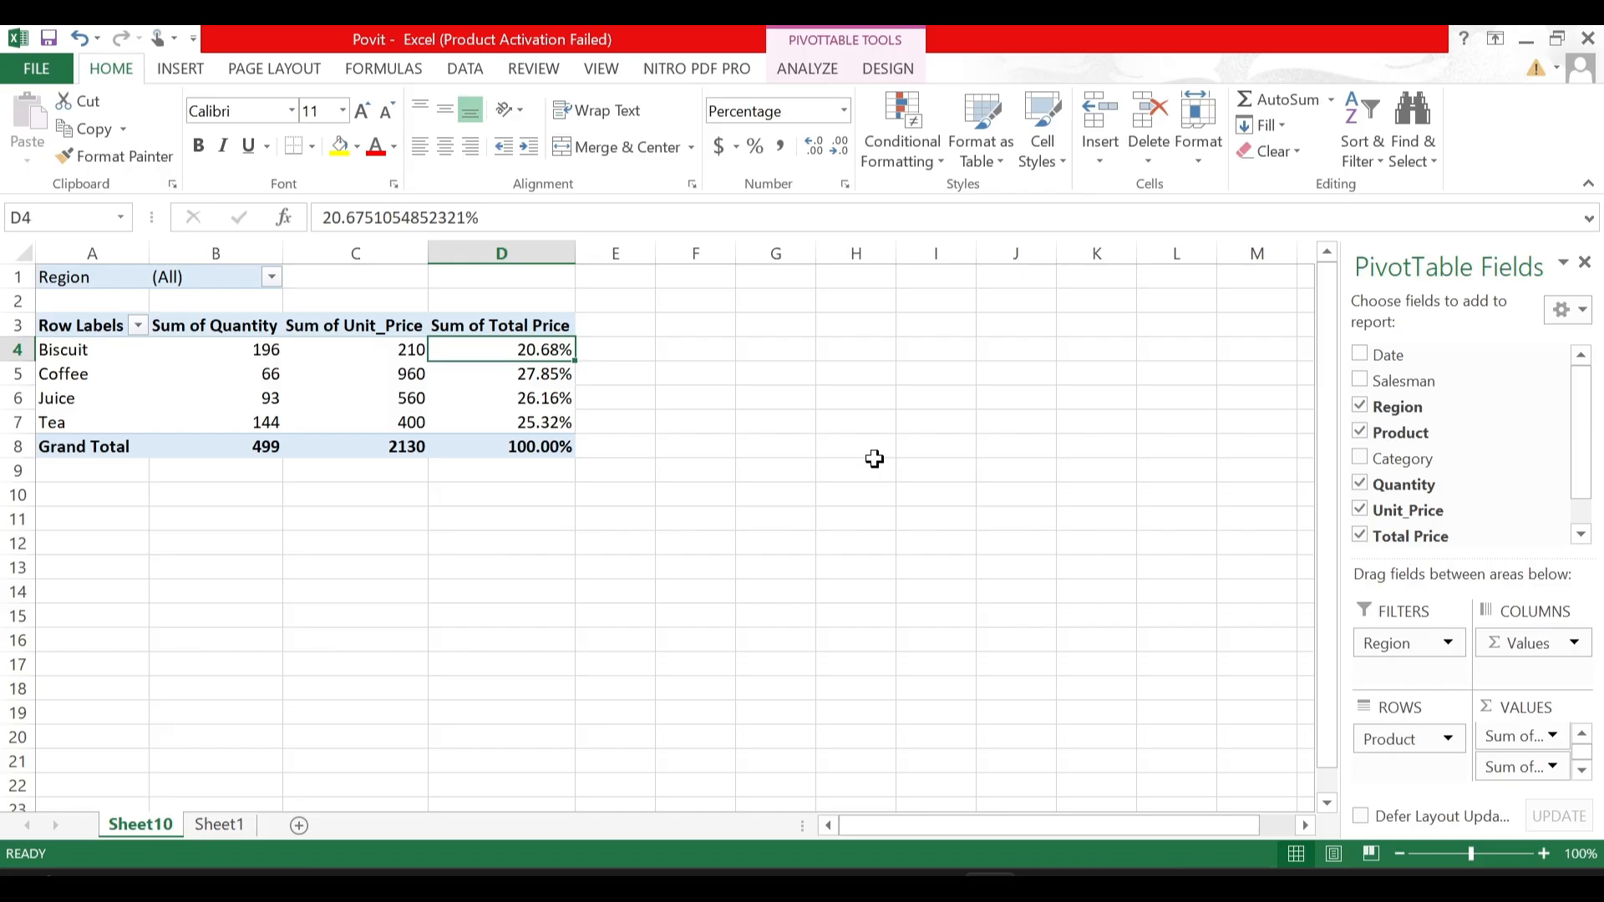
key("ctrl+z")
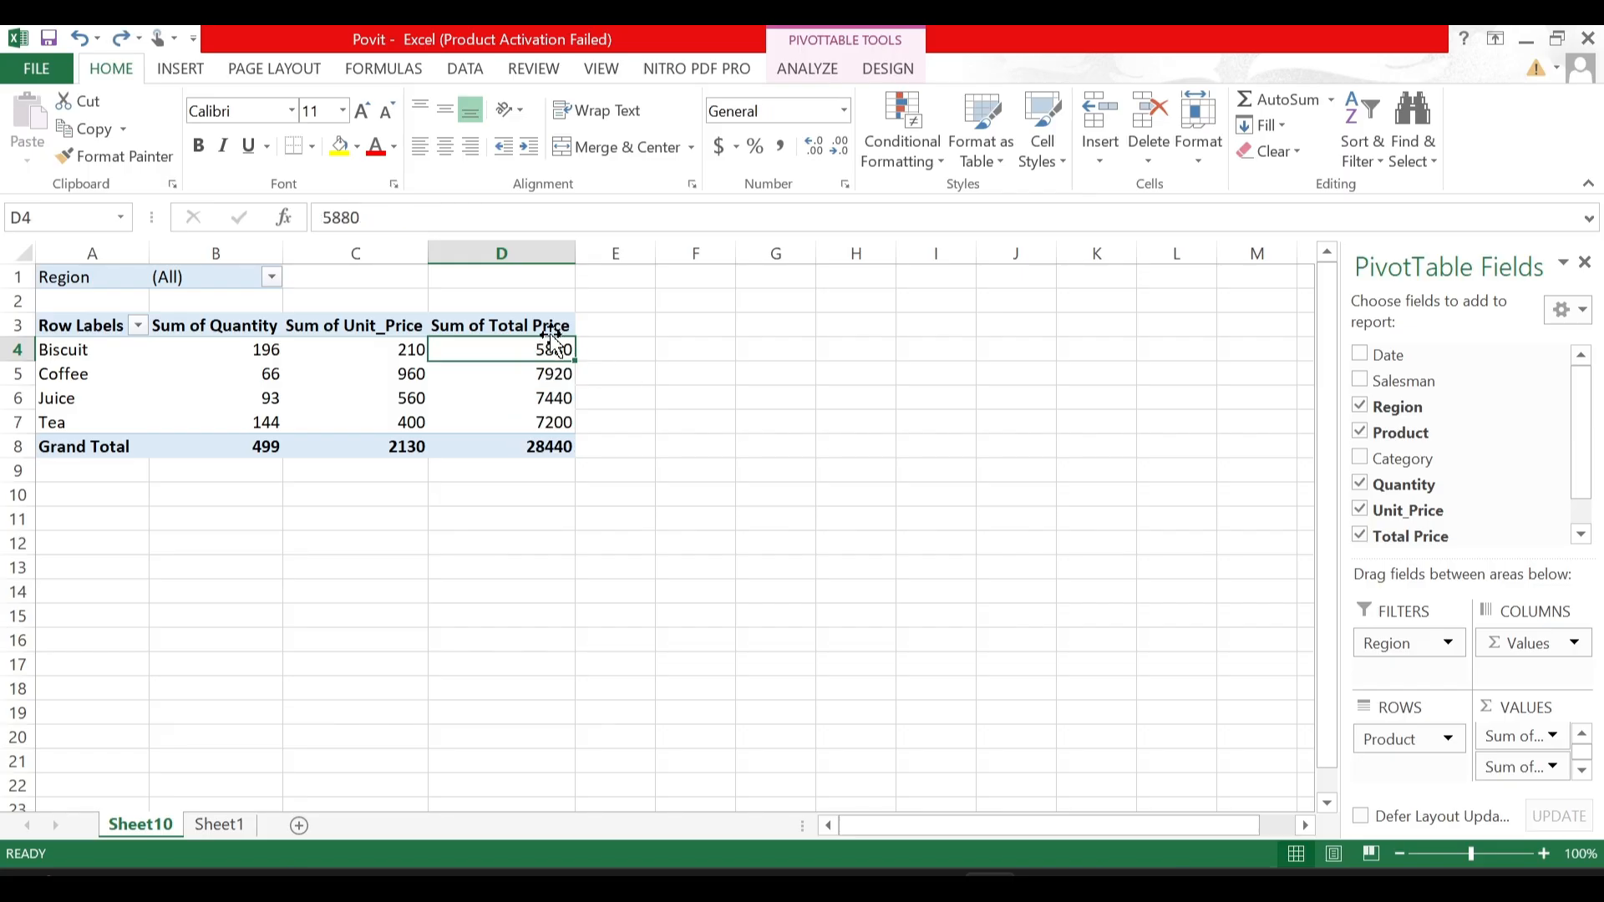
- Show the Sum of Total Price values as % of Column Total again, undo it, and review the other value display options
right_click(548, 354)
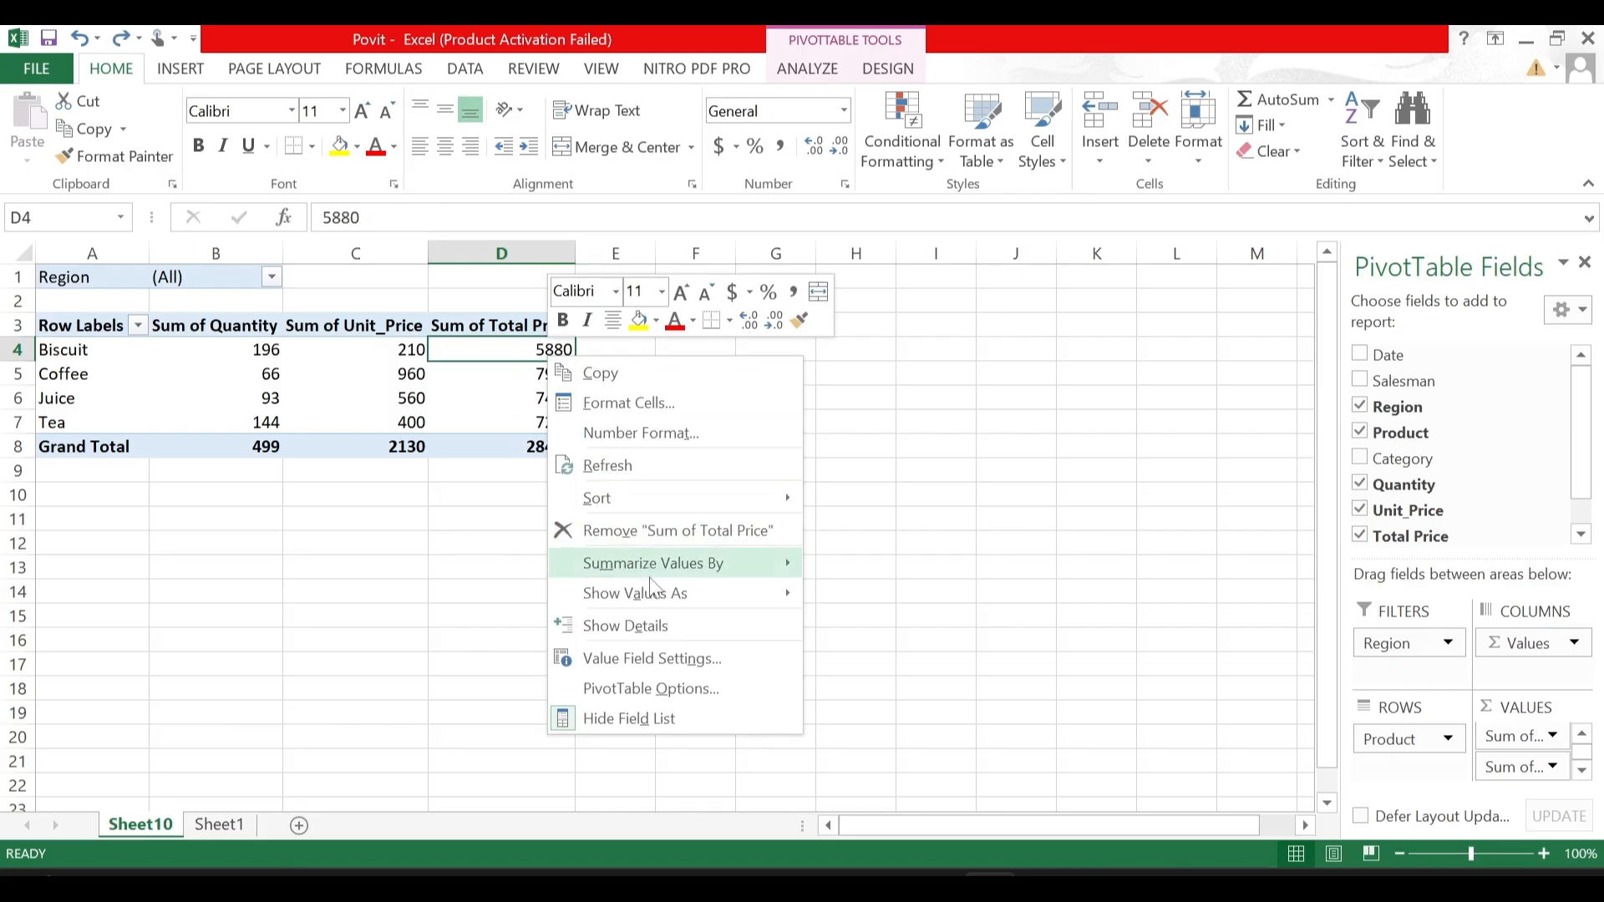
mouse_move(652, 591)
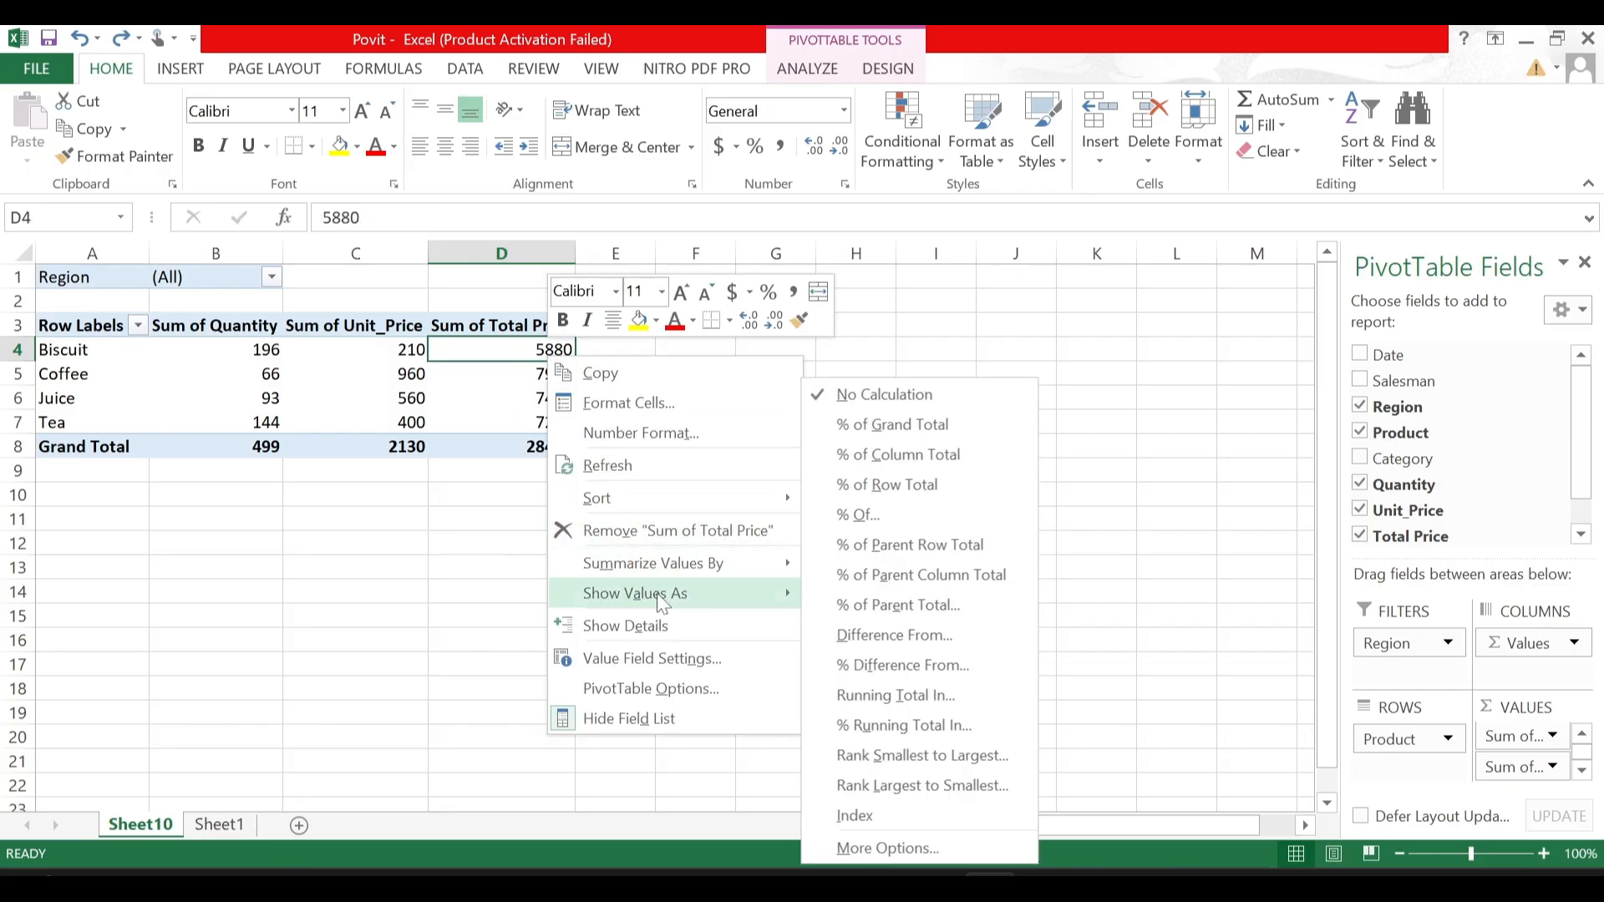
left_click(905, 460)
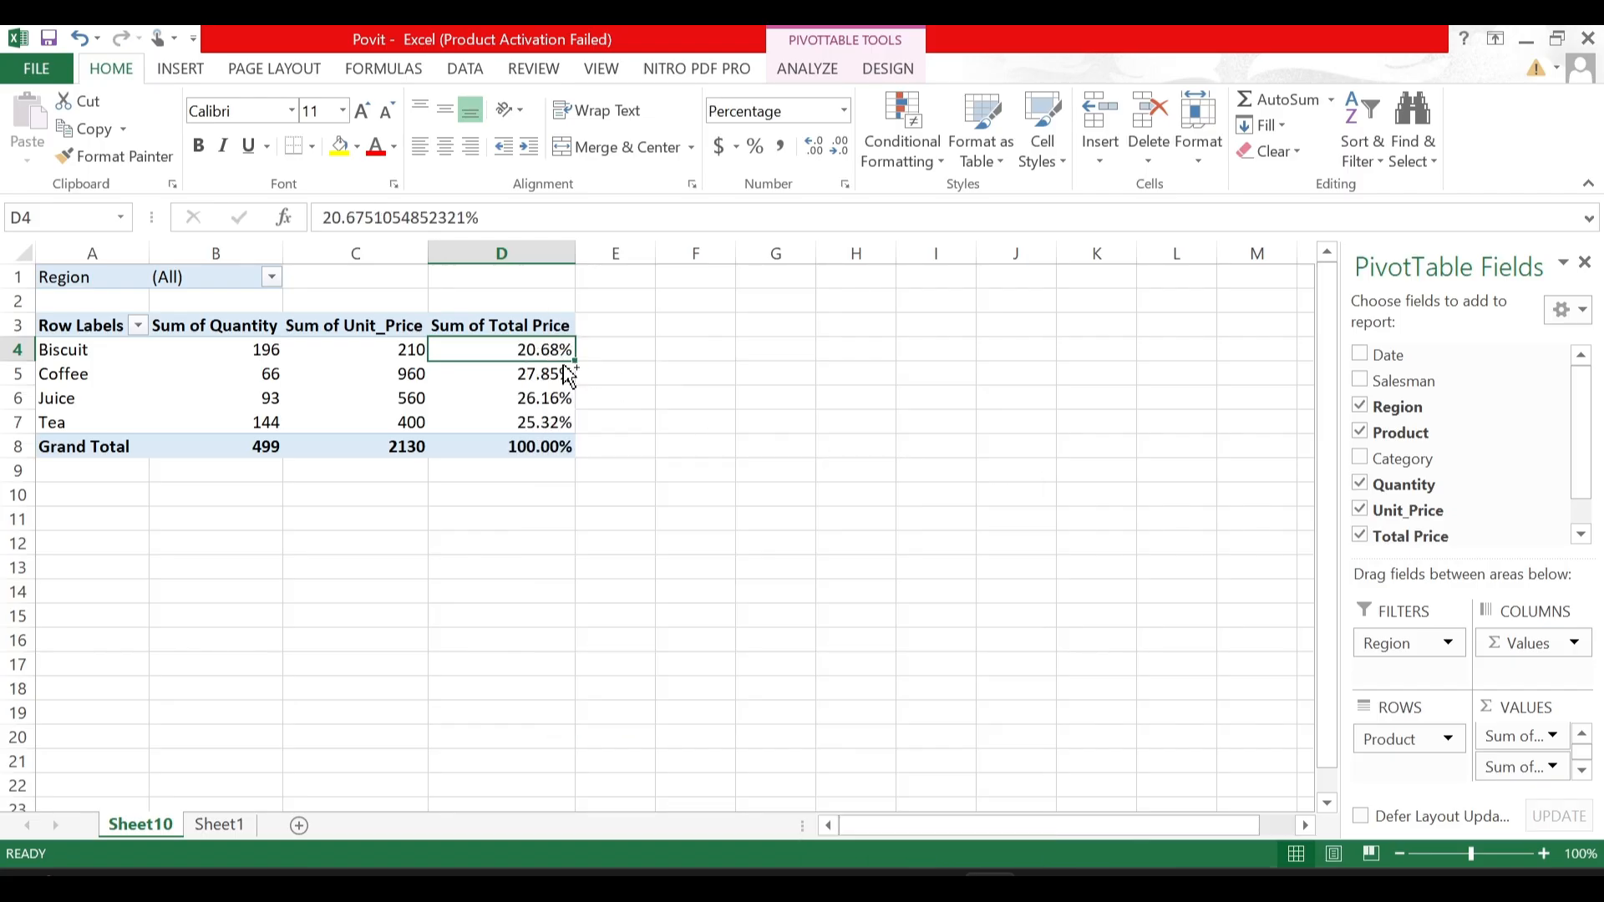
key("ctrl+z")
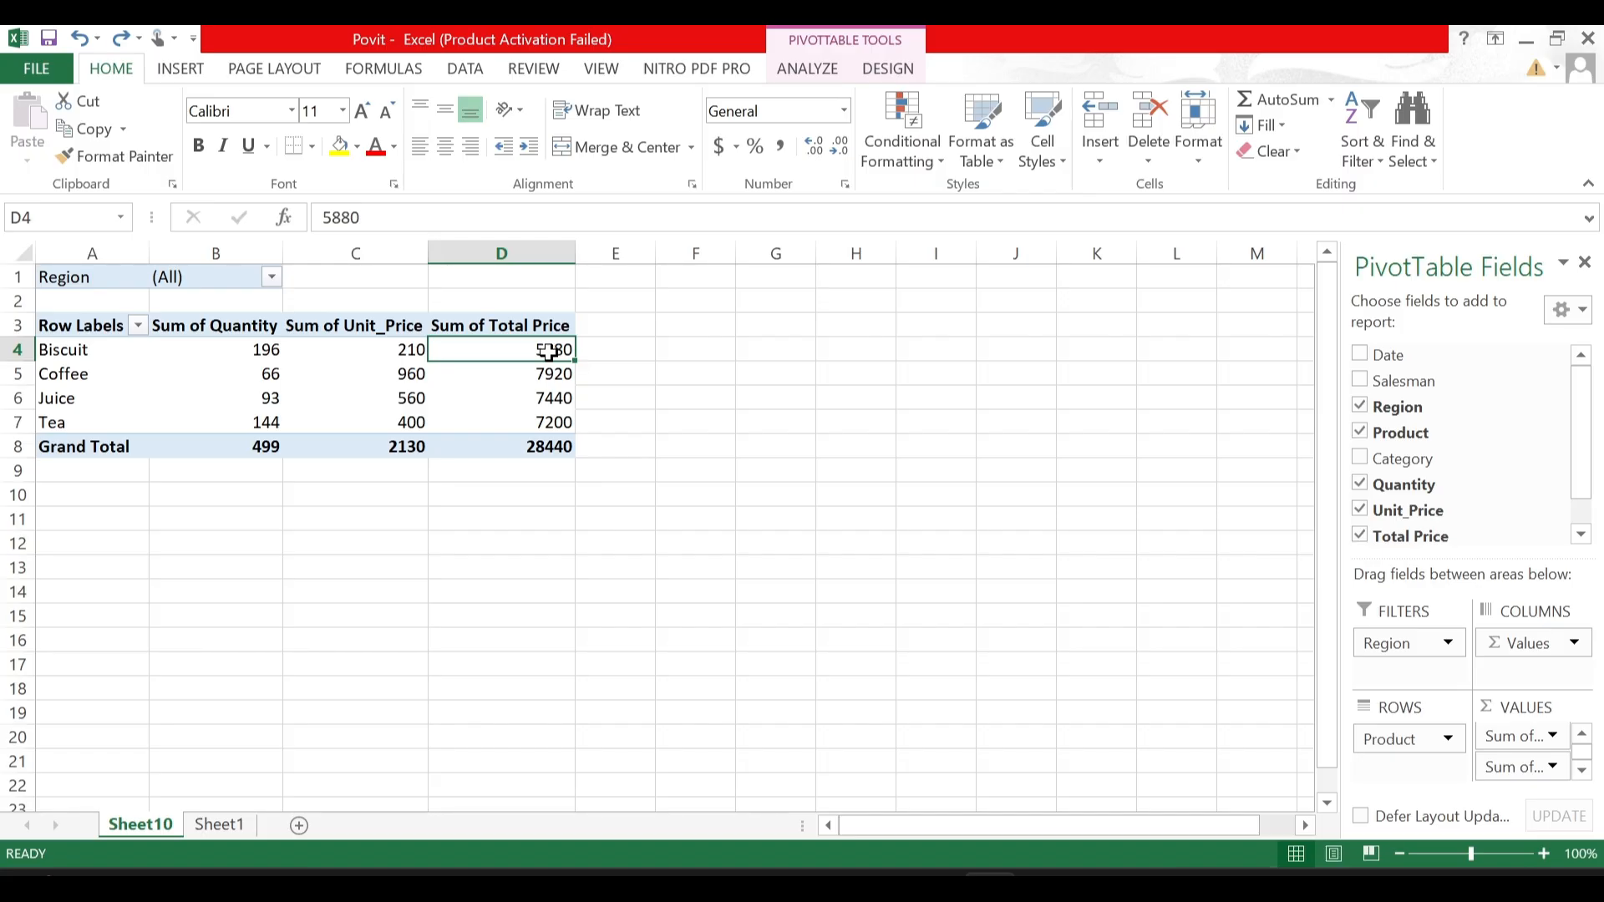
right_click(551, 357)
mouse_move(637, 591)
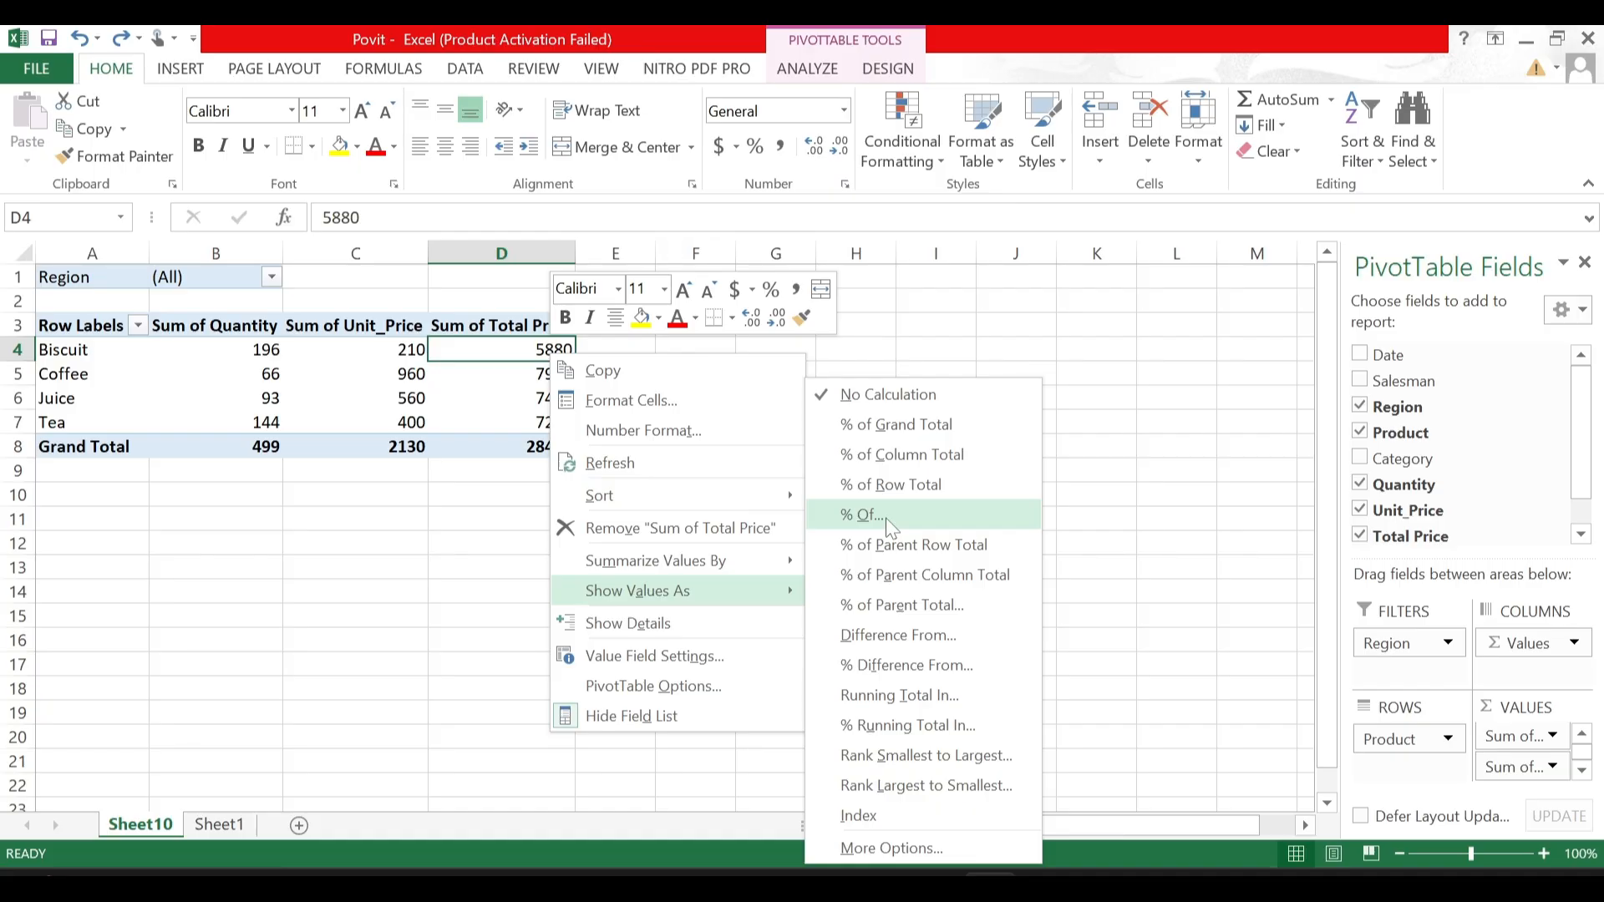
left_click(932, 309)
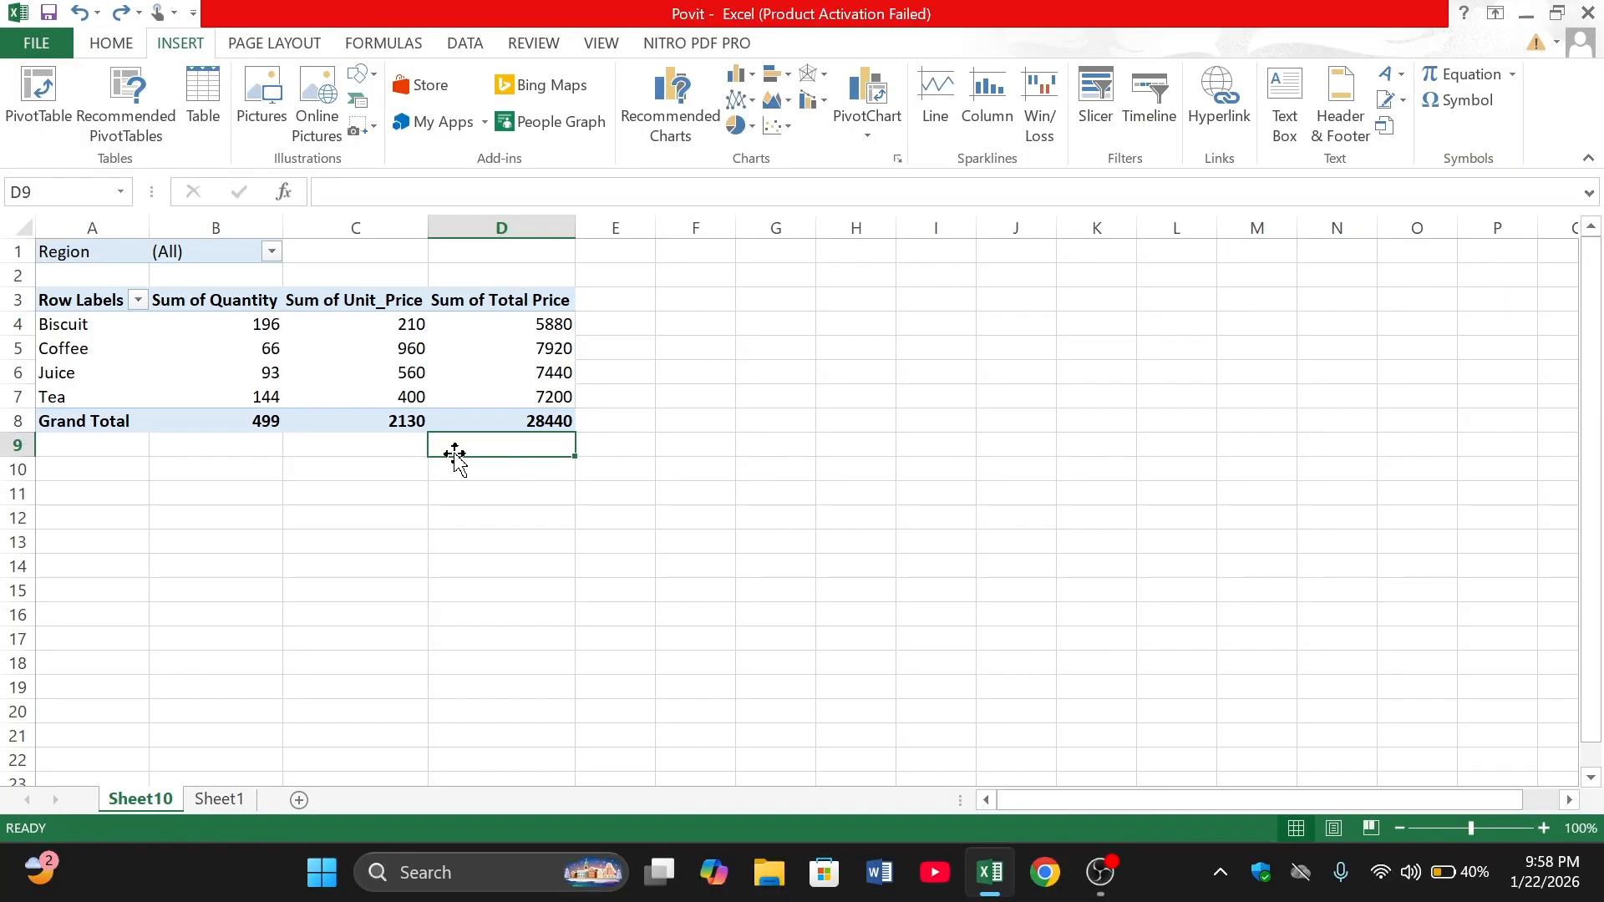
left_click(60, 327)
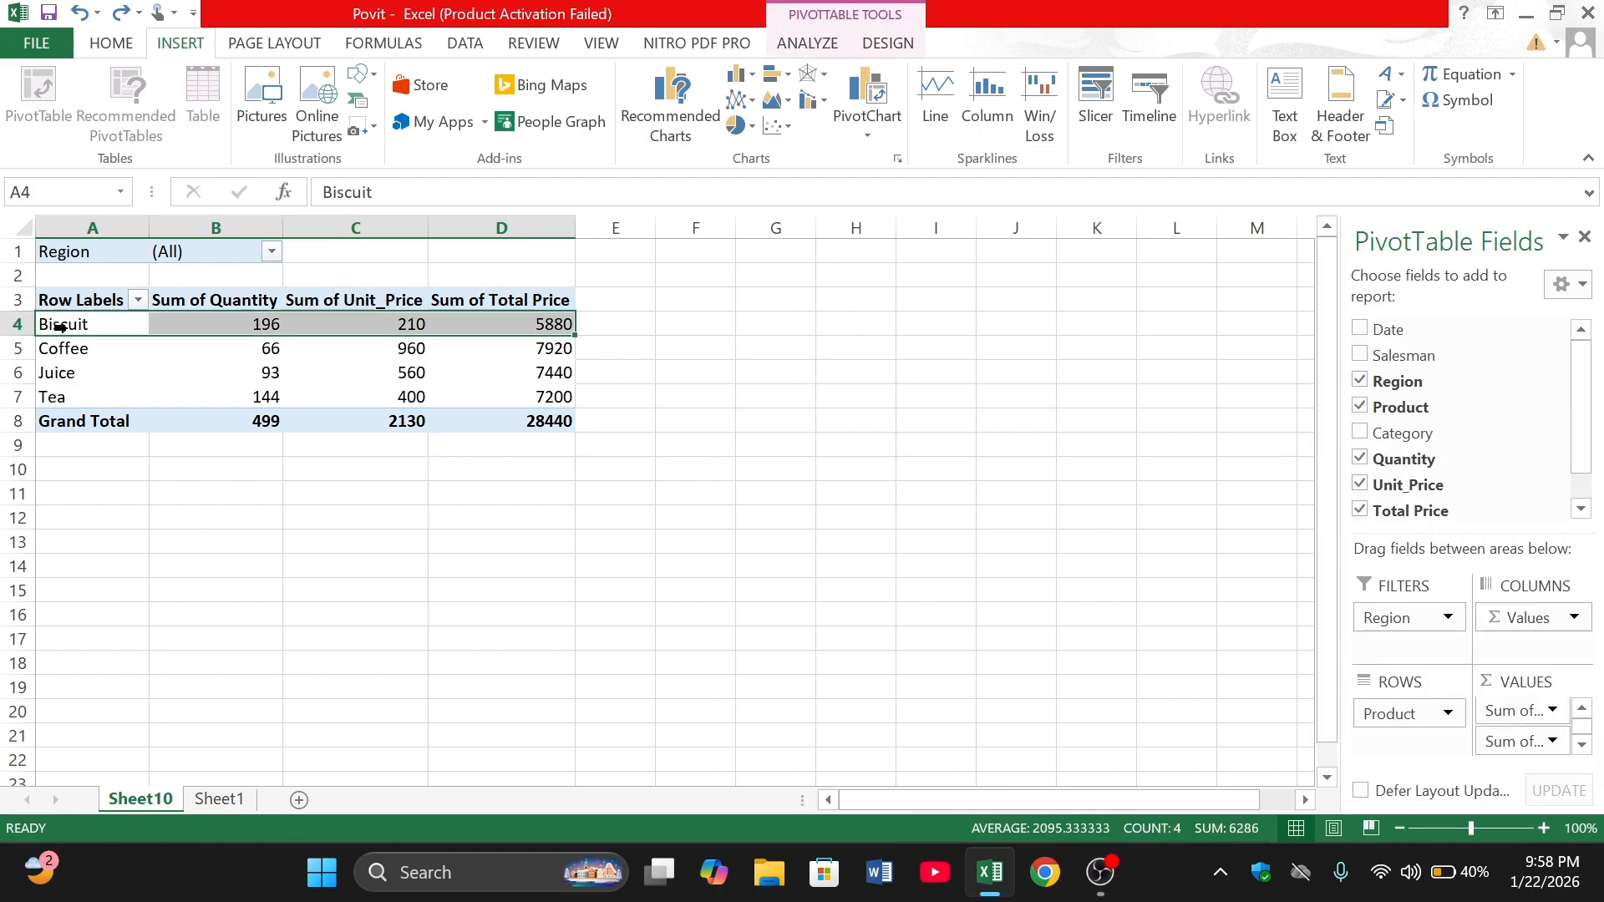
key("Down")
key("Down")
key("Down")
key("Down")
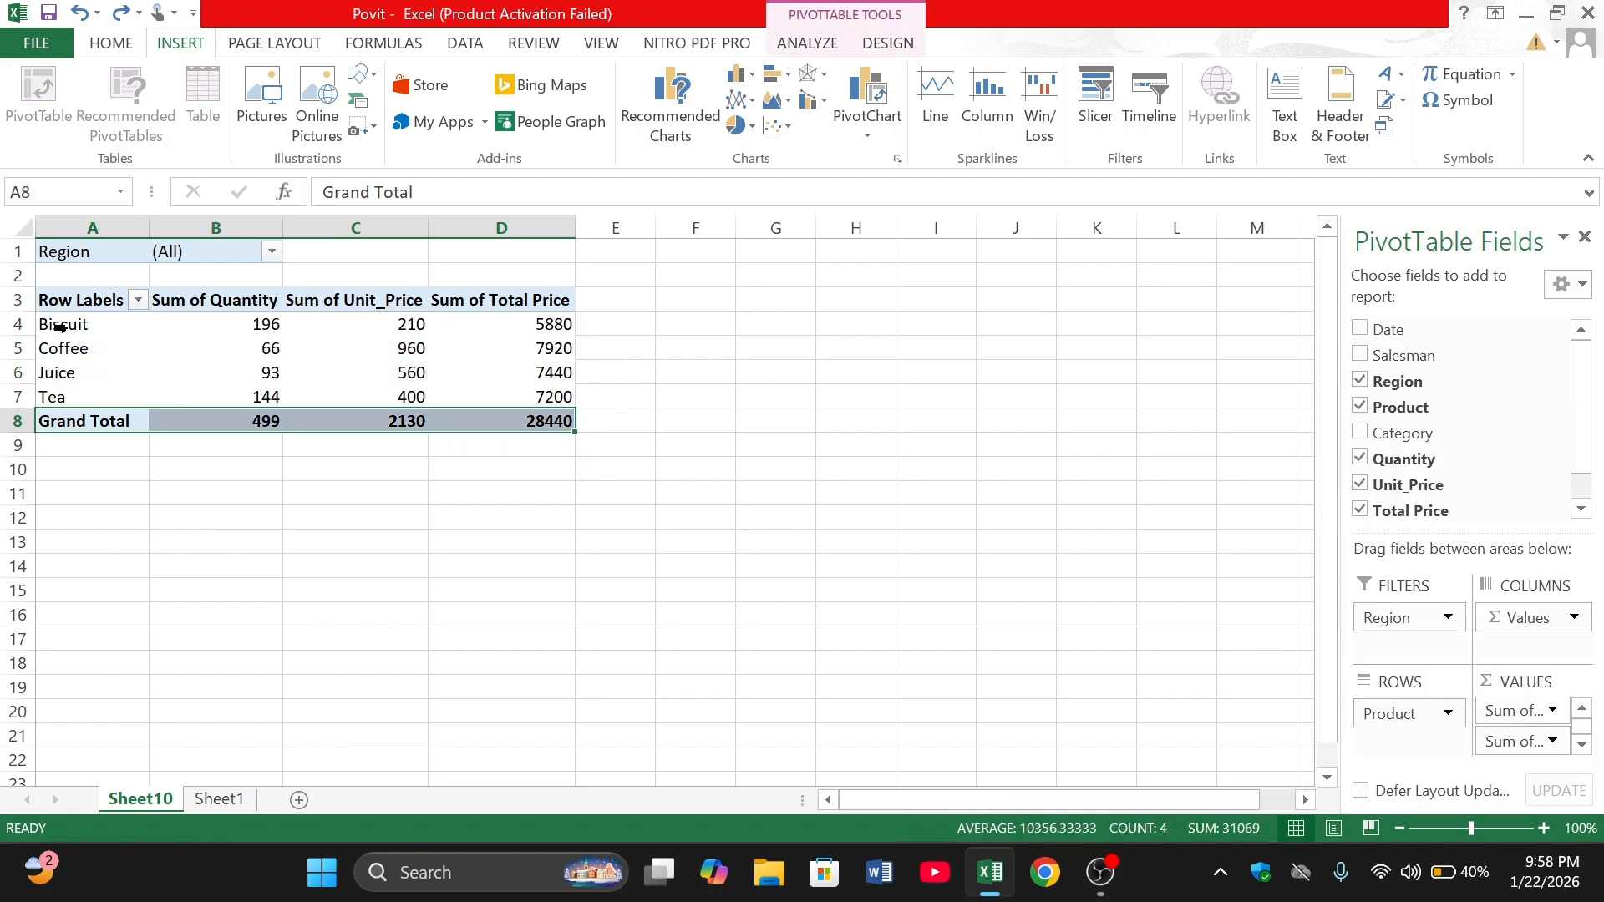
- Select the Biscuit through Tea rows of the PivotTable and start inserting a PivotChart from them
left_click(60, 328)
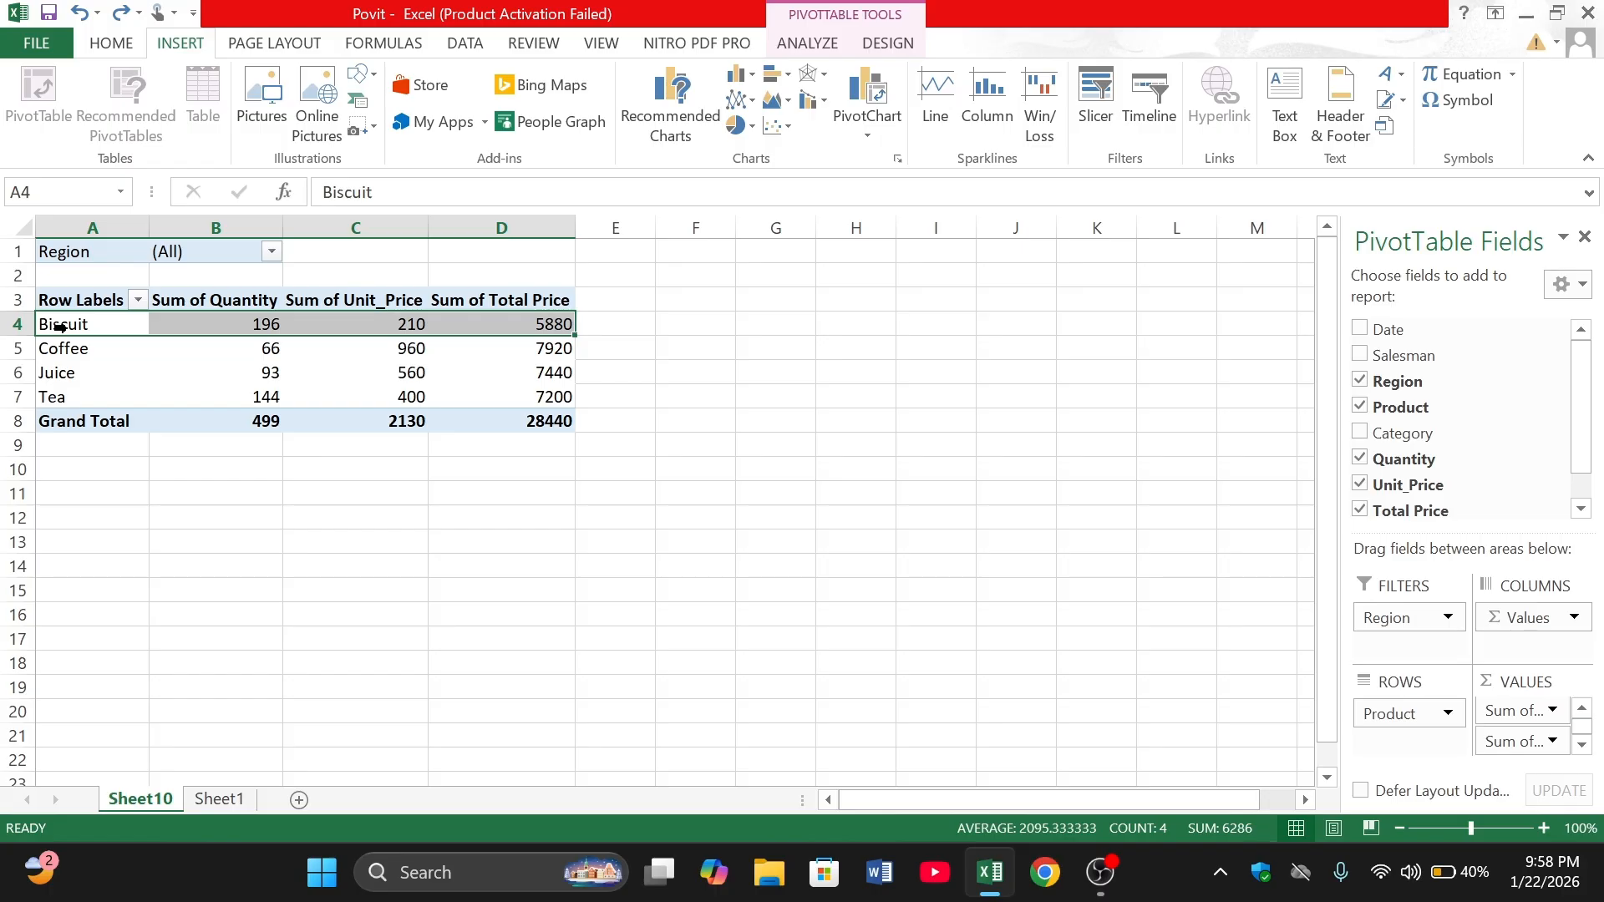
key("shift+Down")
key("shift+Down")
key("shift+Down")
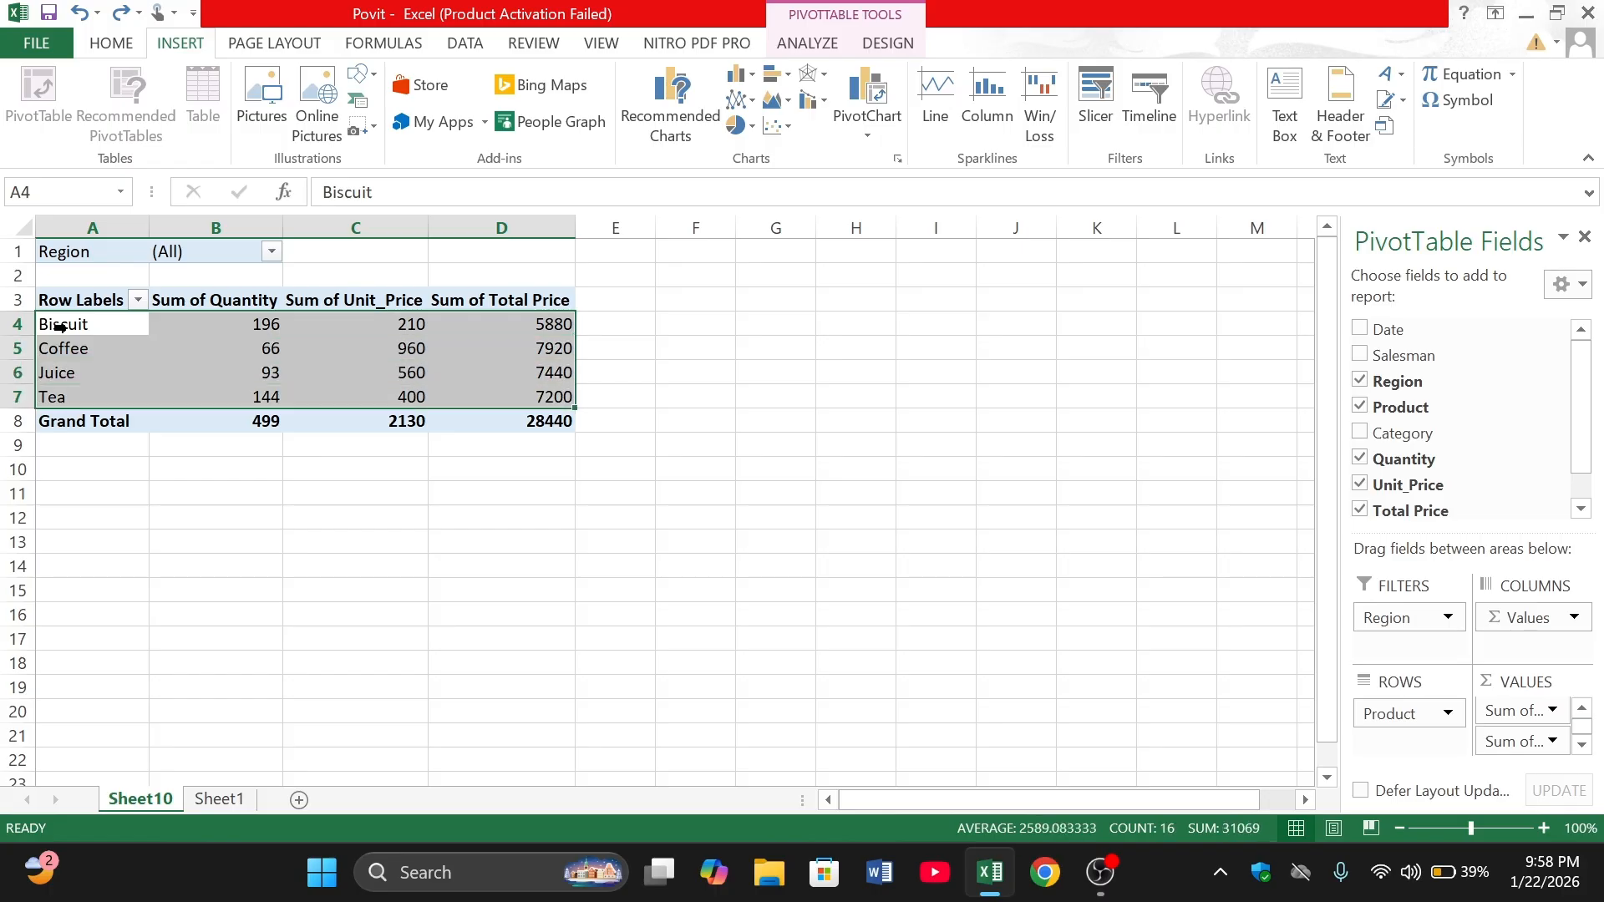
left_click(881, 109)
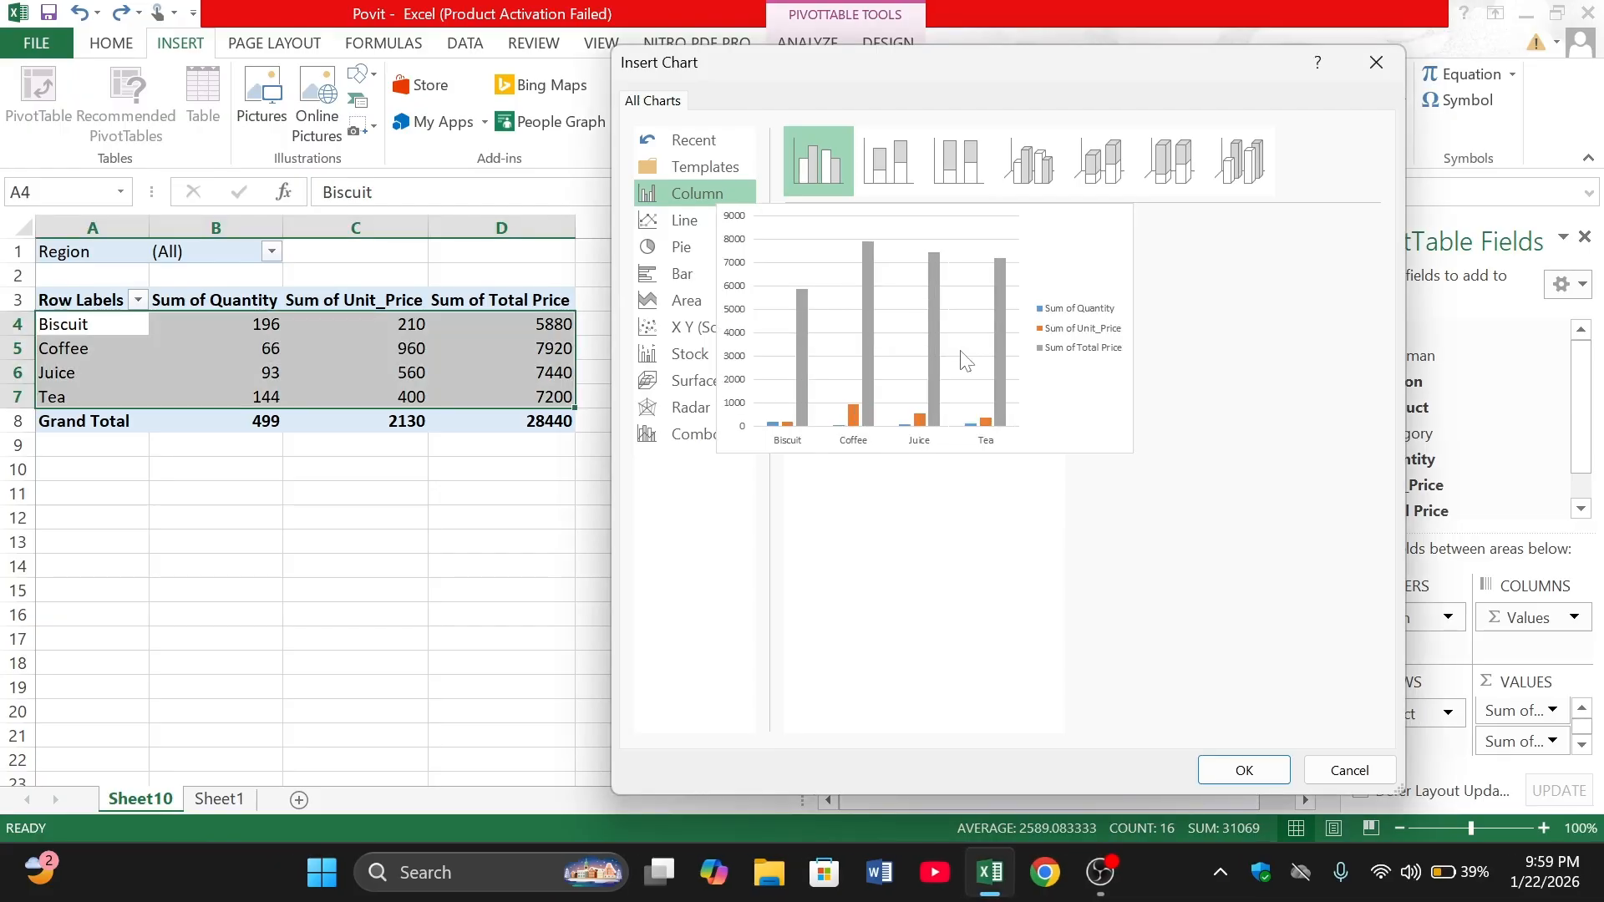
- Preview the Line, Pie, Bar, Radar and Combo chart types for the PivotChart
left_click(702, 222)
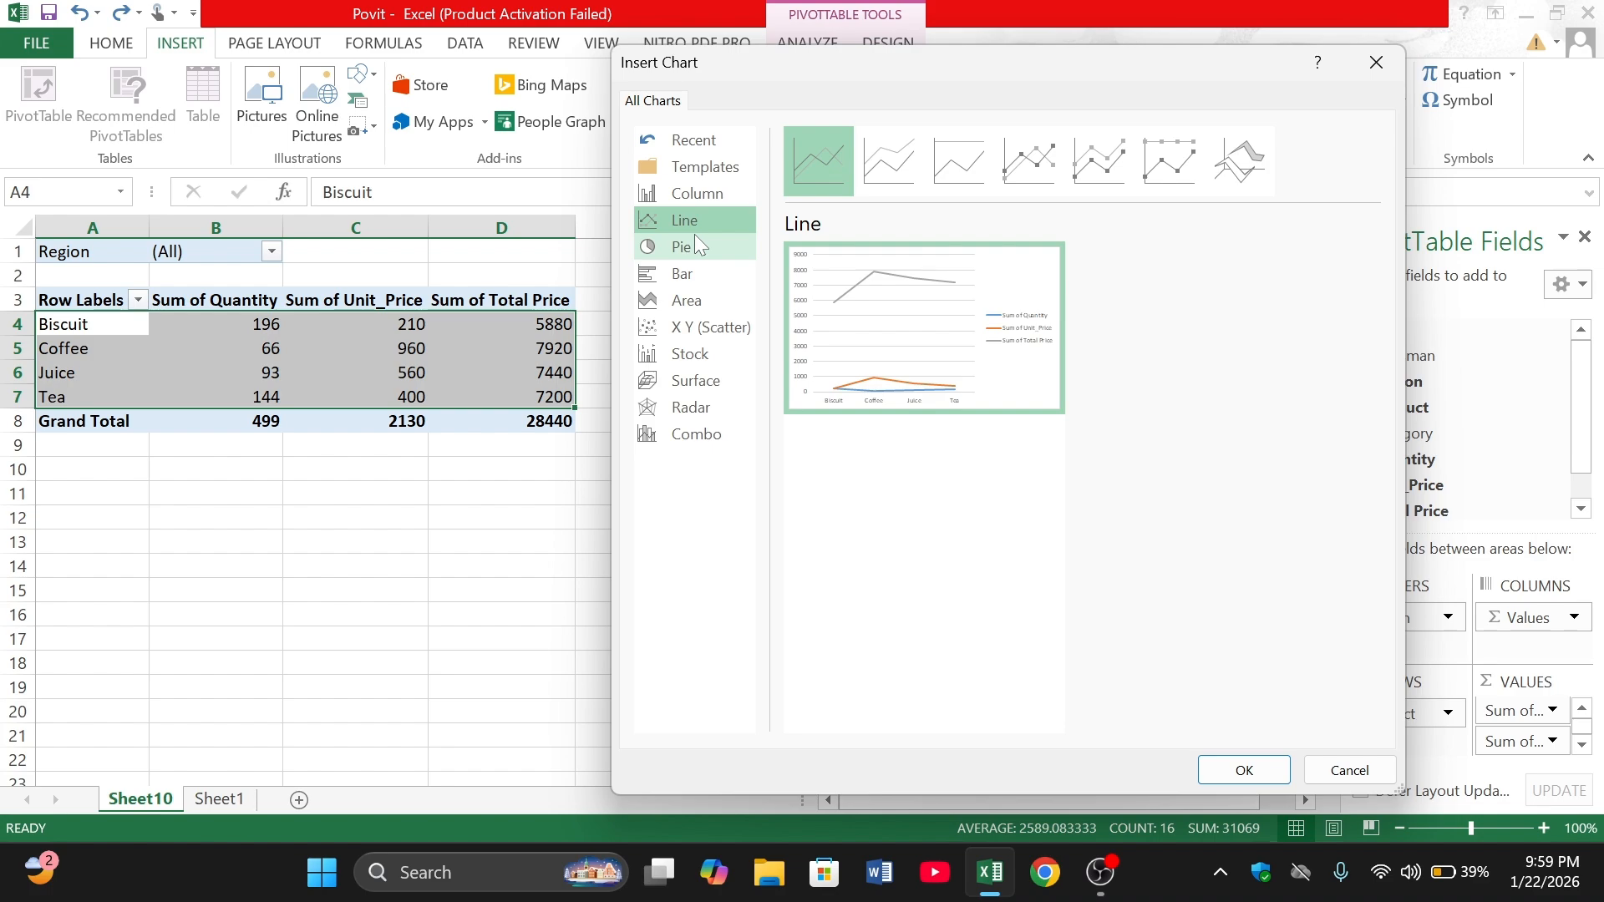
left_click(698, 246)
left_click(696, 276)
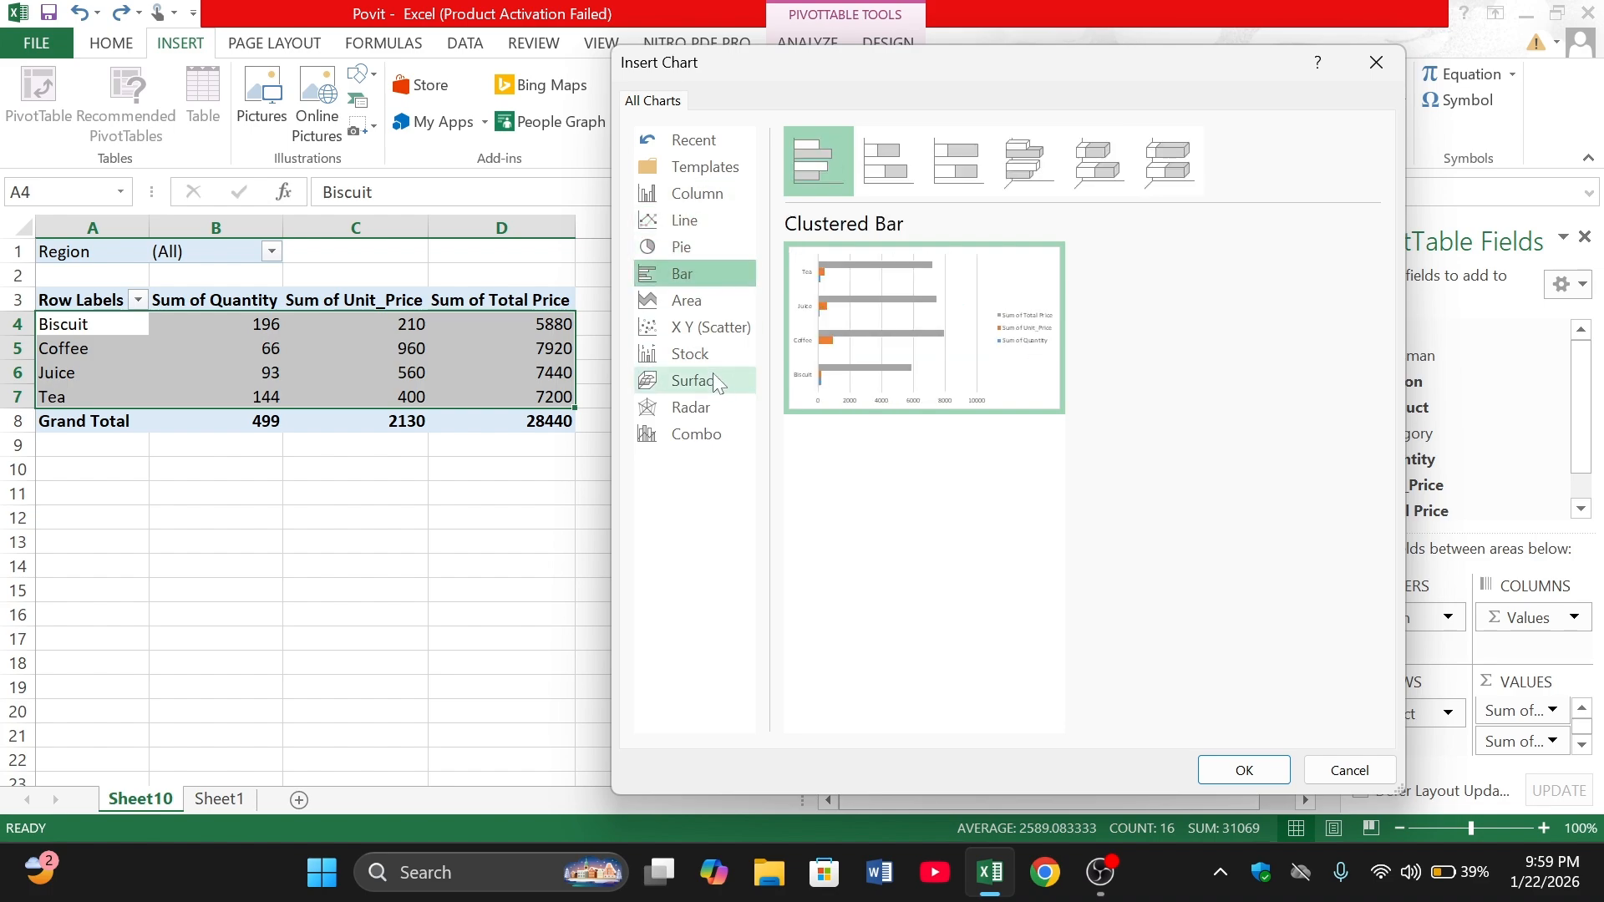
left_click(720, 411)
left_click(725, 435)
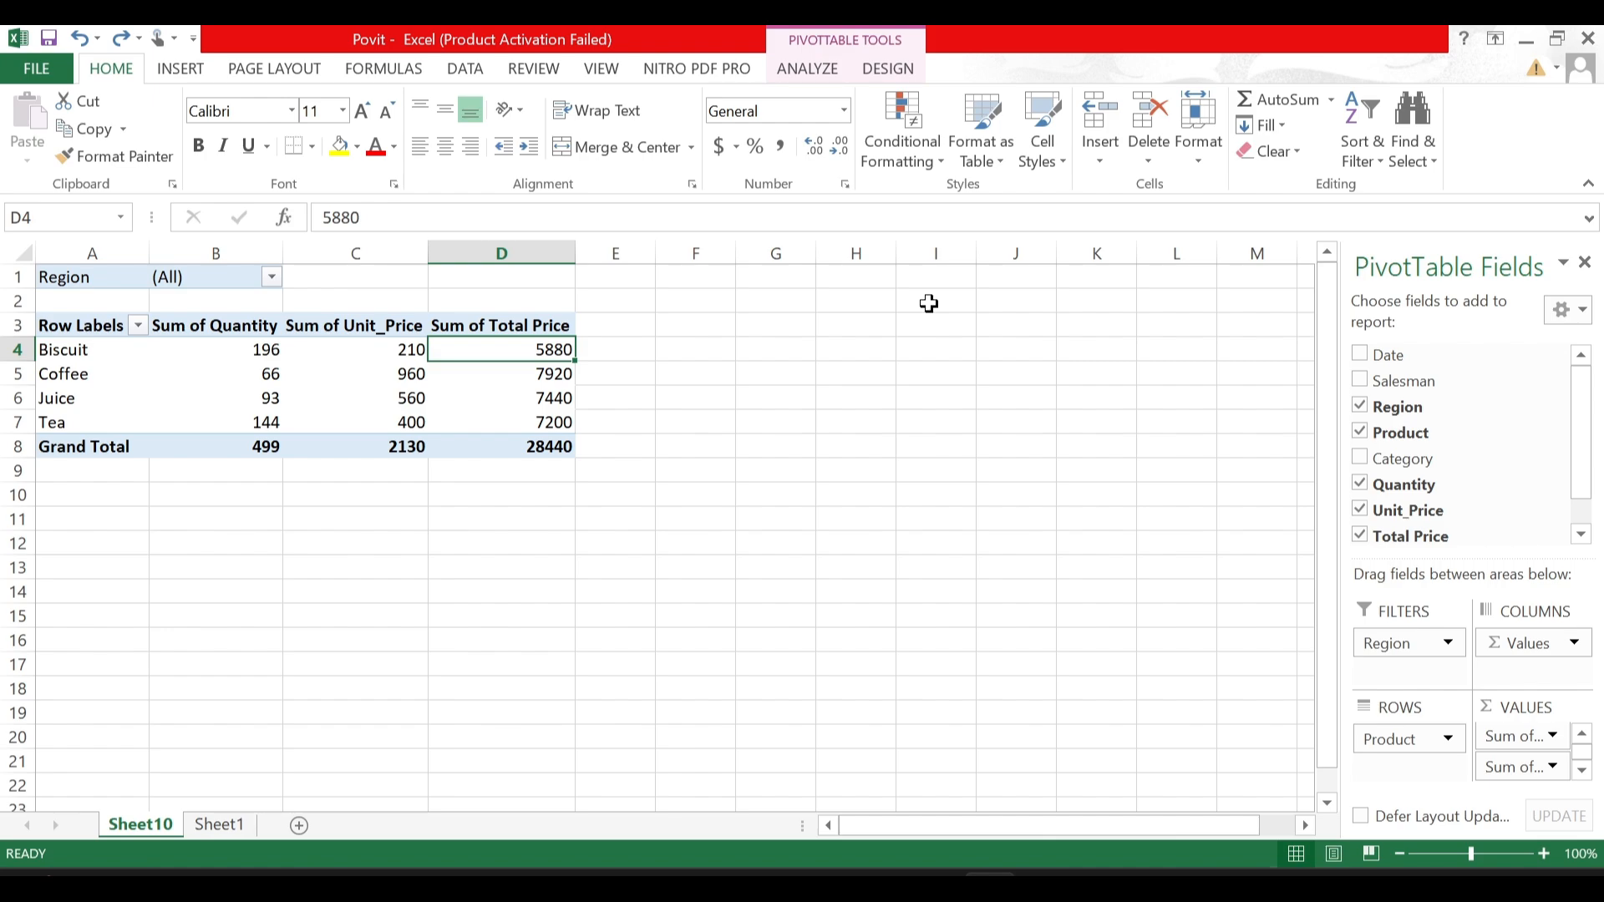
left_click(535, 375)
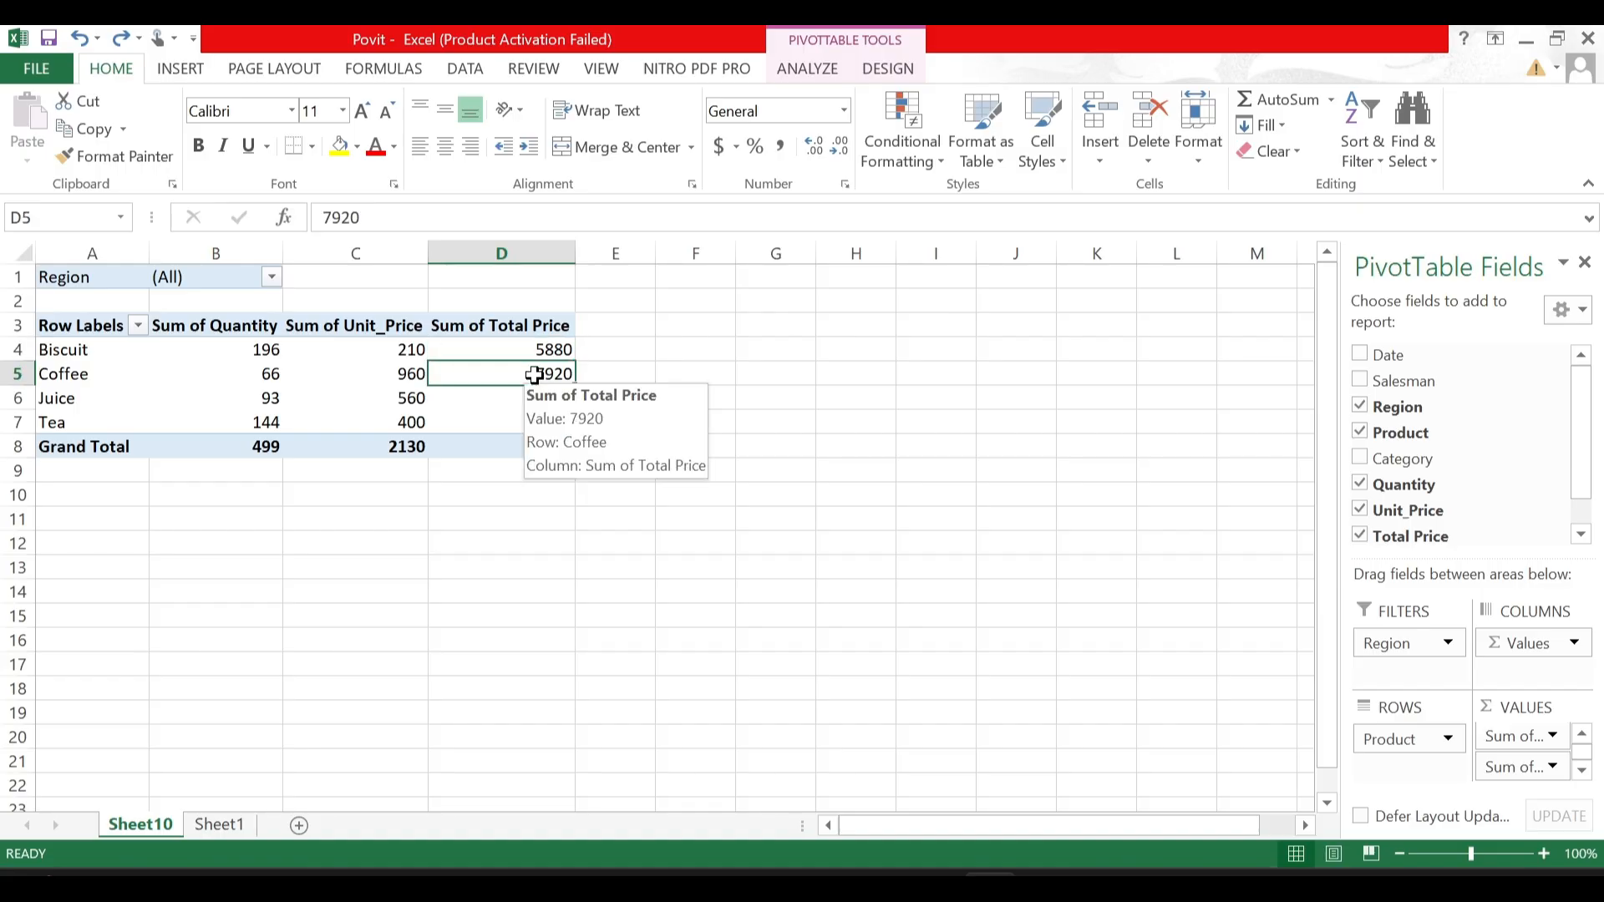
left_click(393, 343)
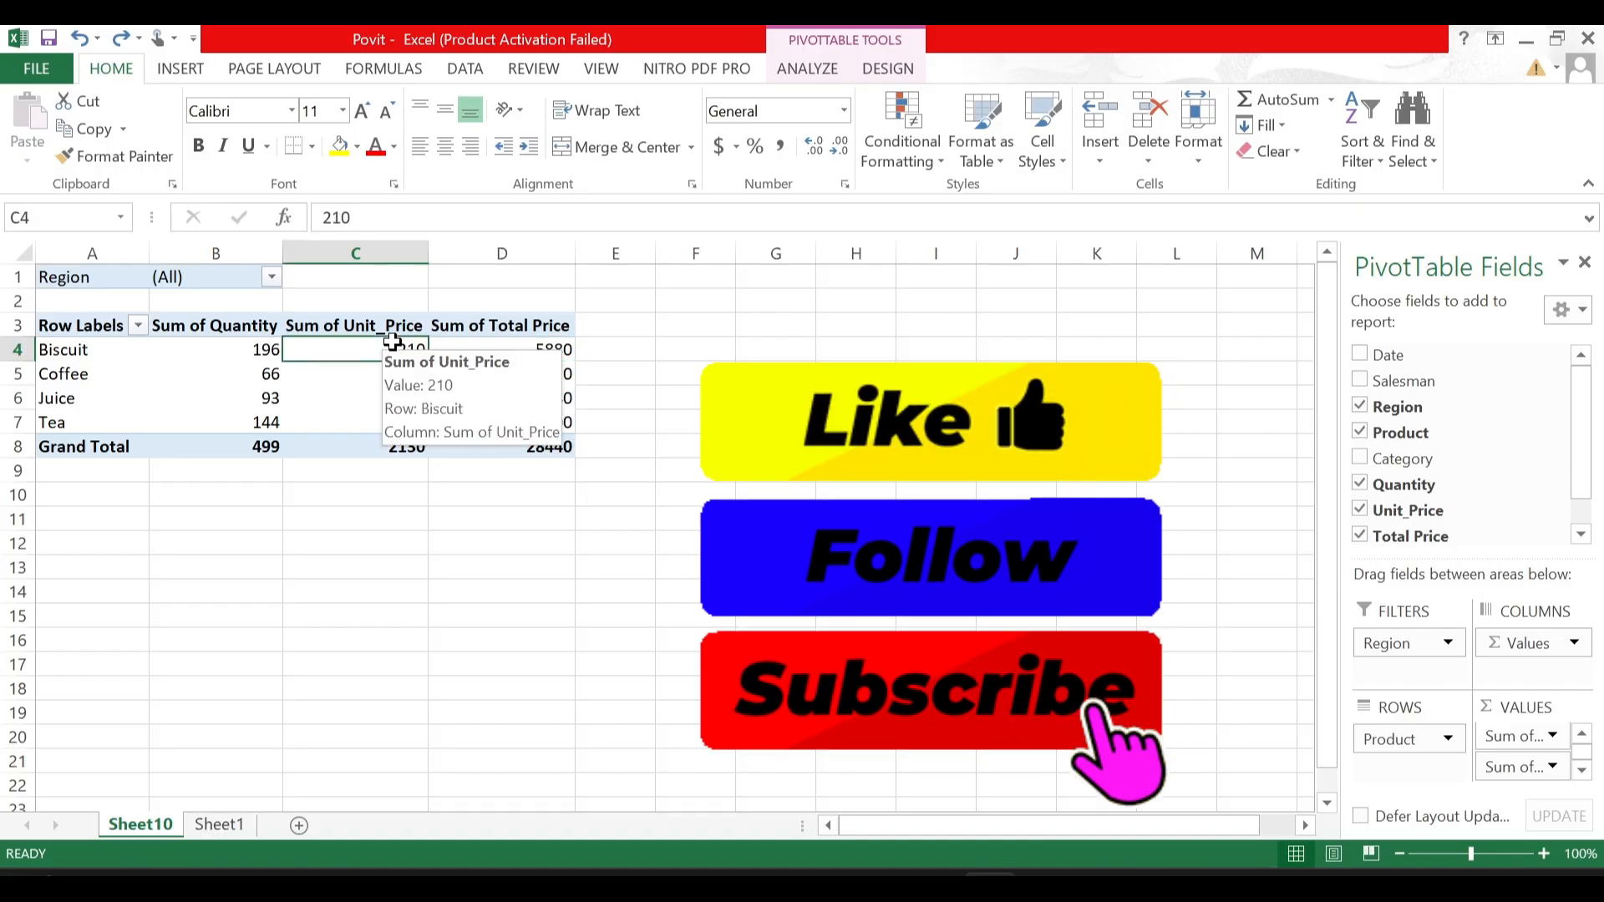